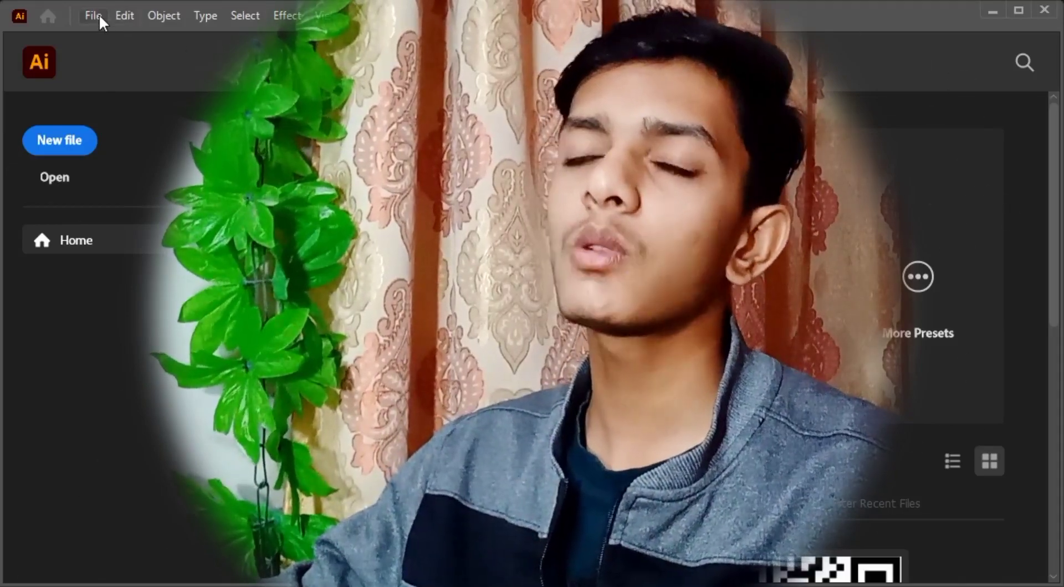
Start setting up a new document and change its measurement units to inches.
{"action": "left_click", "coordinate": [99, 14]}
{"action": "left_click", "coordinate": [99, 15]}
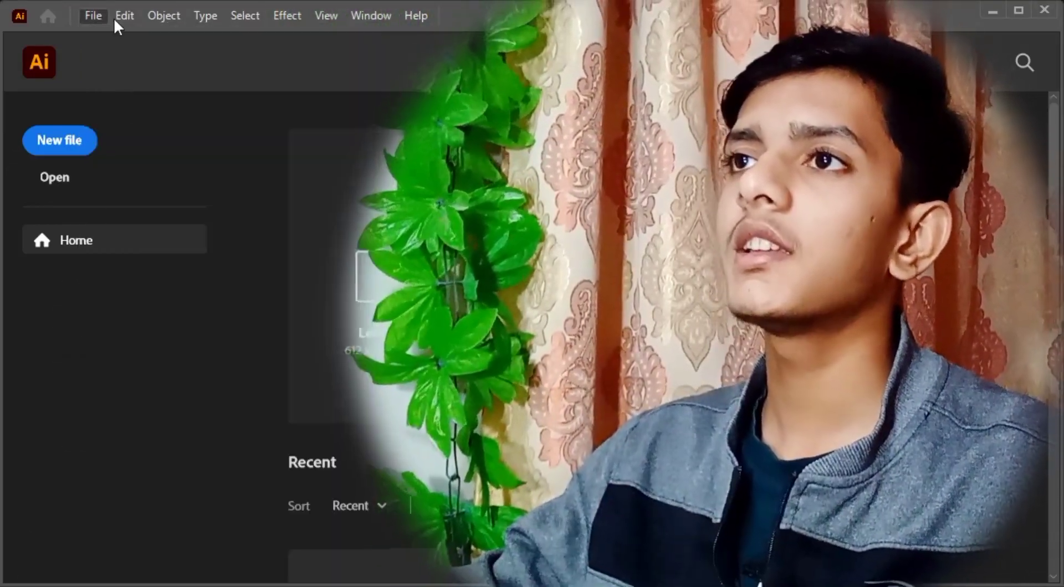
{"action": "left_click", "coordinate": [117, 17]}
{"action": "mouse_move", "coordinate": [91, 20]}
{"action": "left_click", "coordinate": [91, 37]}
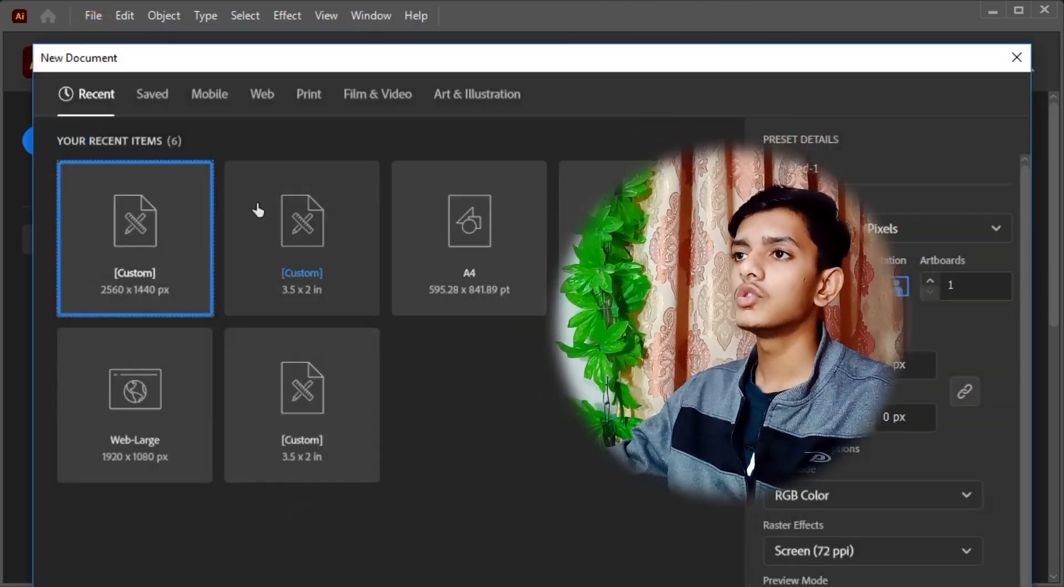
{"action": "left_click_drag", "start_coordinate": [335, 66], "coordinate": [355, 25]}
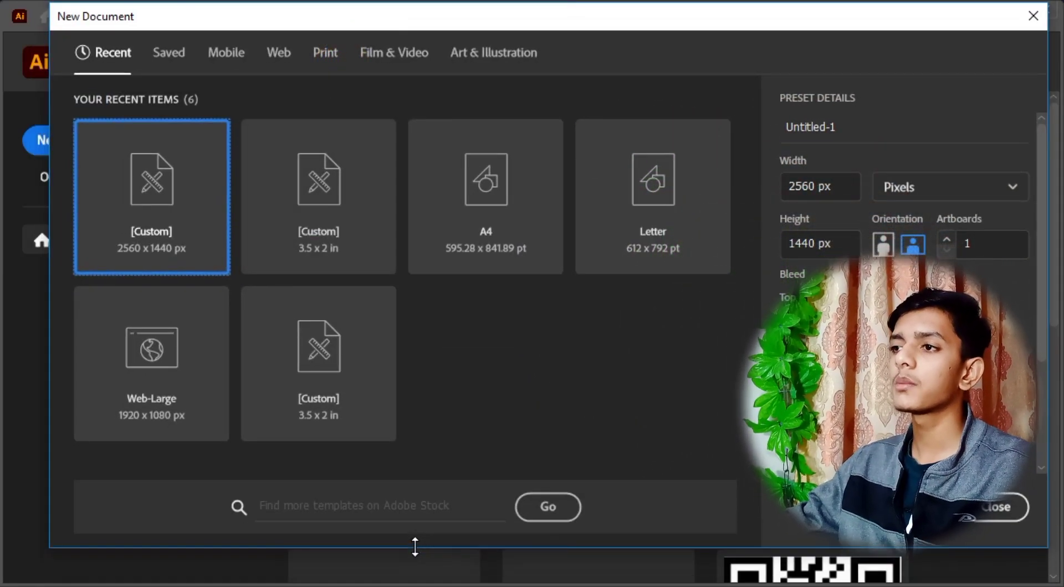
{"action": "left_click", "coordinate": [925, 188]}
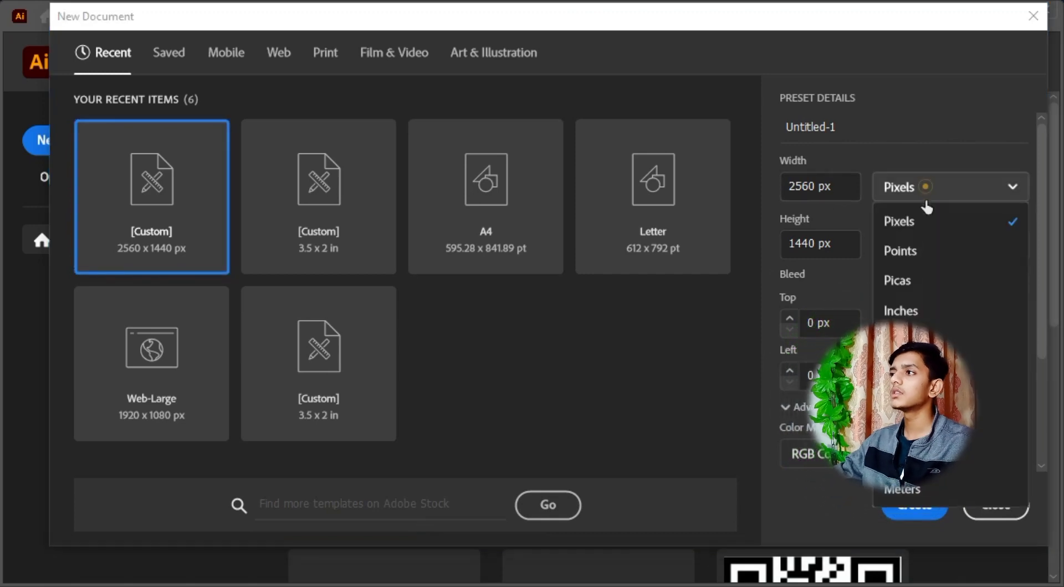
{"action": "key", "text": "Escape"}
{"action": "left_click", "coordinate": [921, 313]}
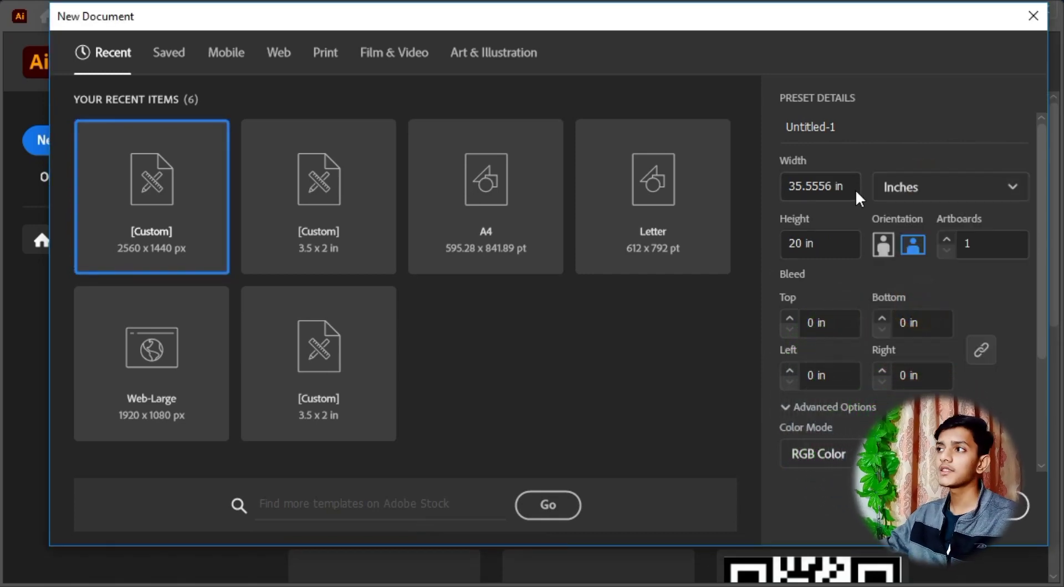
Create the document 3.5 in wide and 2 in high, with a 0.125 in bleed on all sides.
{"action": "left_click_drag", "start_coordinate": [848, 182], "coordinate": [789, 187]}
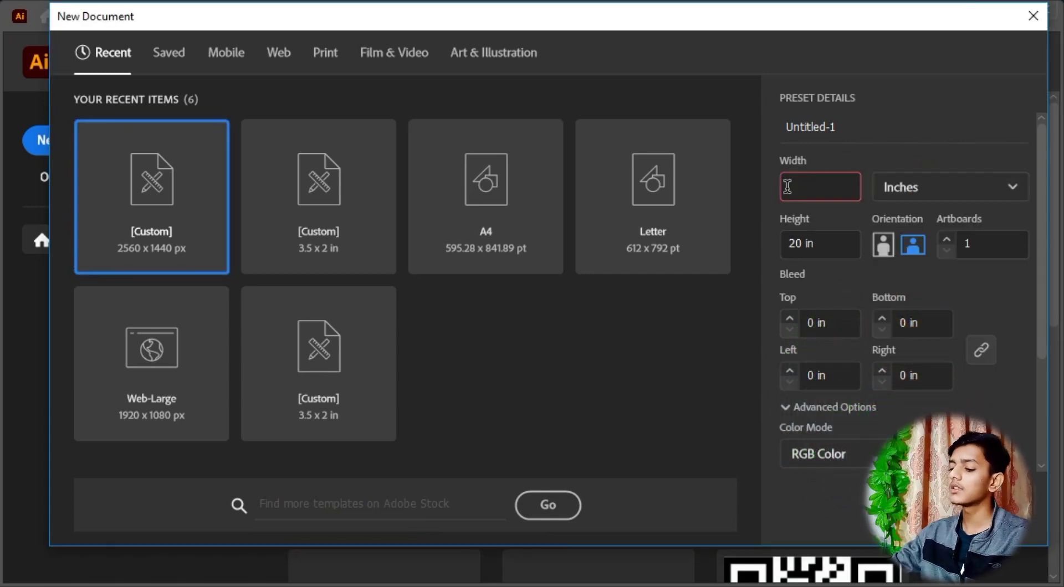
{"action": "type", "text": "3.5"}
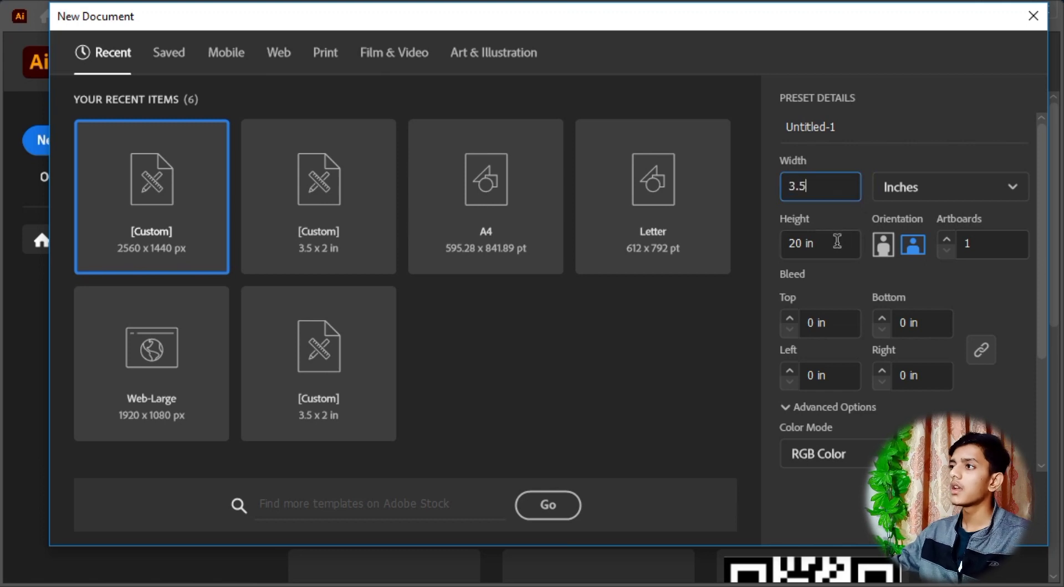
{"action": "left_click", "coordinate": [837, 242]}
{"action": "key", "text": "BackSpace"}
{"action": "type", "text": "2"}
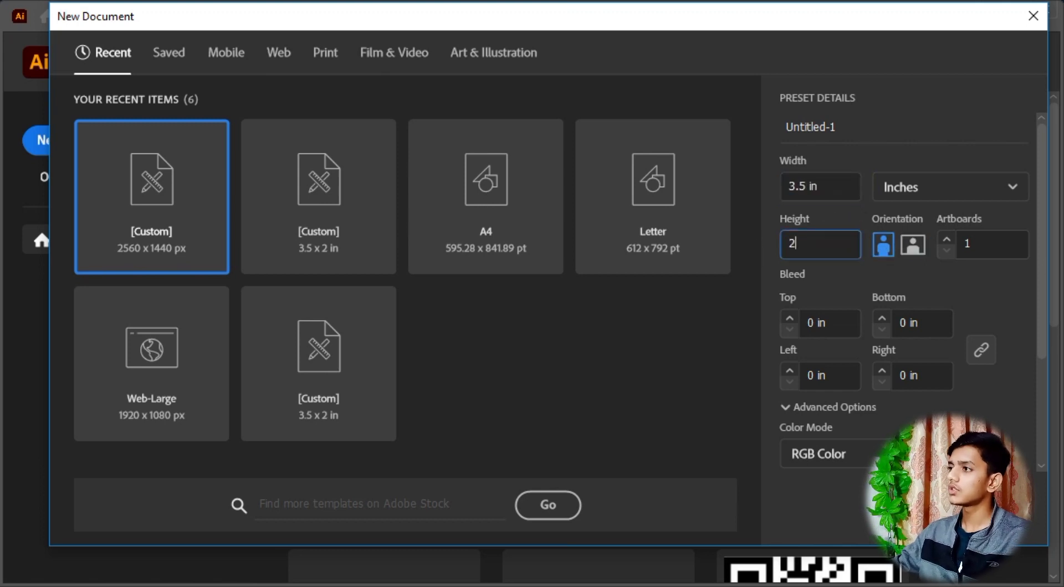
{"action": "left_click", "coordinate": [789, 318]}
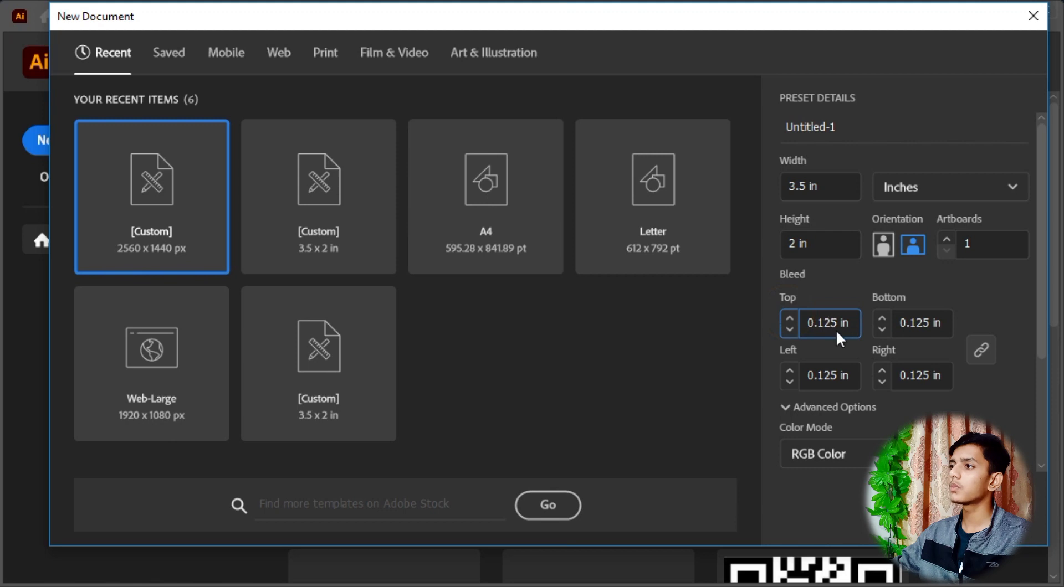
{"action": "left_click", "coordinate": [1036, 311]}
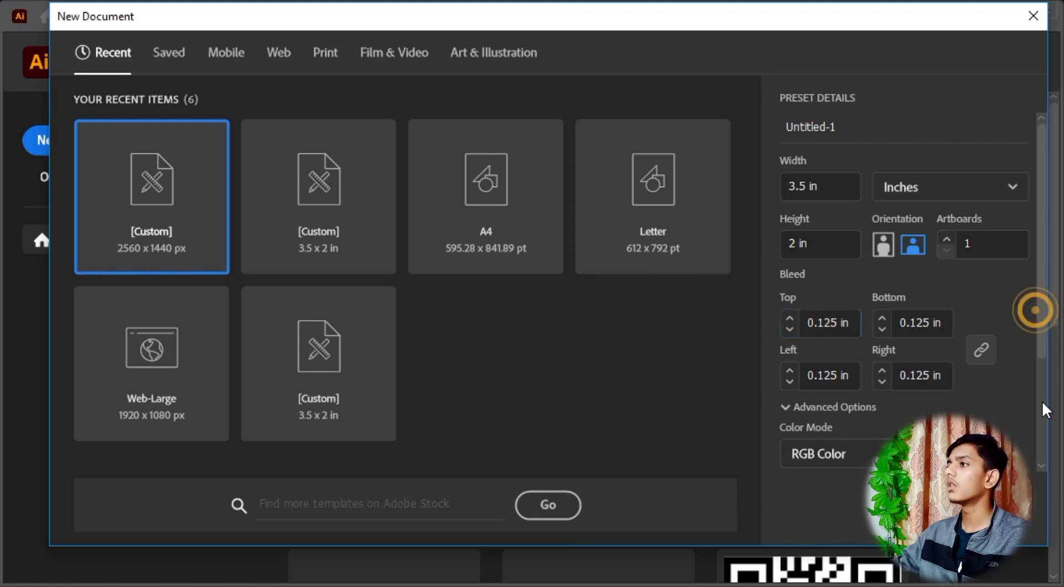
{"action": "mouse_move", "coordinate": [1038, 323]}
{"action": "left_mouse_down"}
{"action": "mouse_move", "coordinate": [1041, 333]}
{"action": "mouse_move", "coordinate": [1038, 320]}
{"action": "left_mouse_up"}
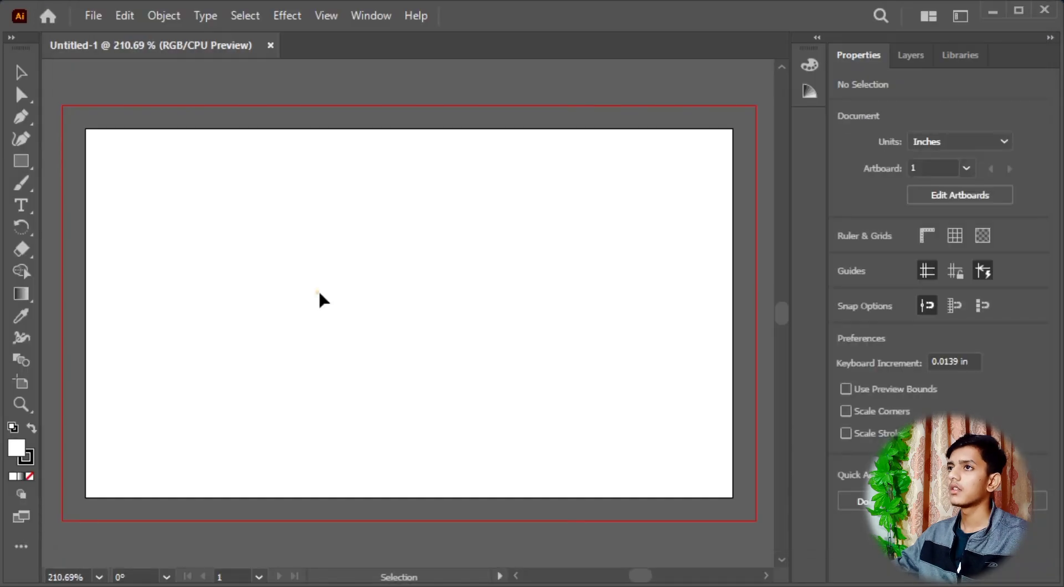
Create a second document with the same 3.5 x 2 in size and 0.125 in bleed.
{"action": "left_click", "coordinate": [320, 294]}
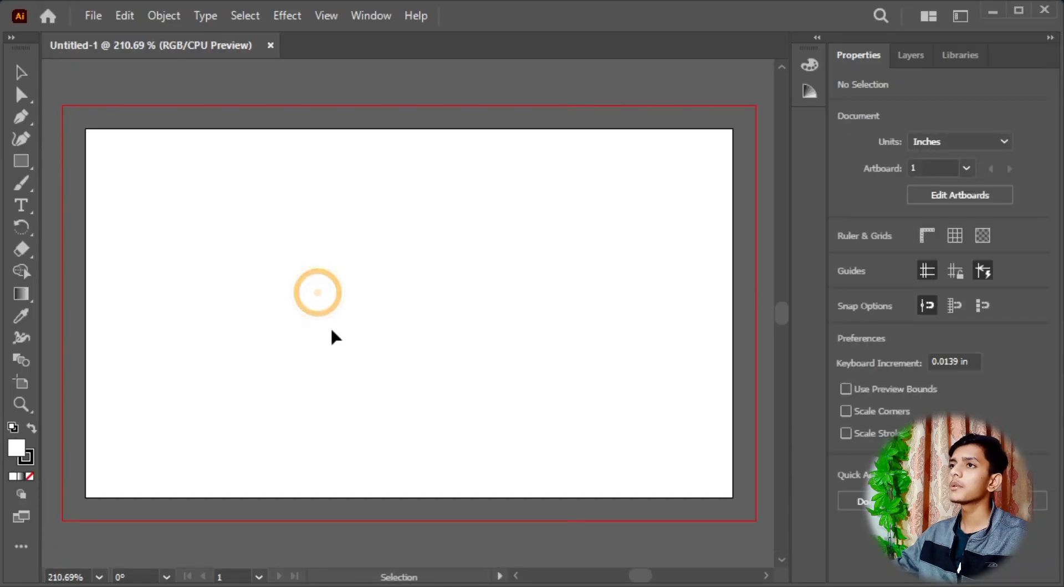
{"action": "left_click", "coordinate": [93, 17]}
{"action": "left_click", "coordinate": [111, 39]}
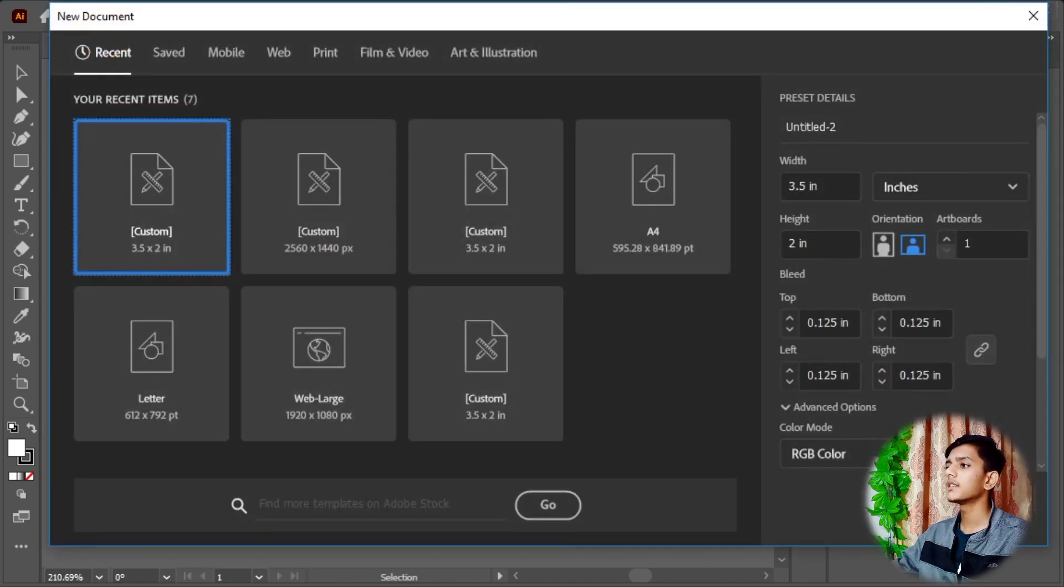
{"action": "key", "text": "Return"}
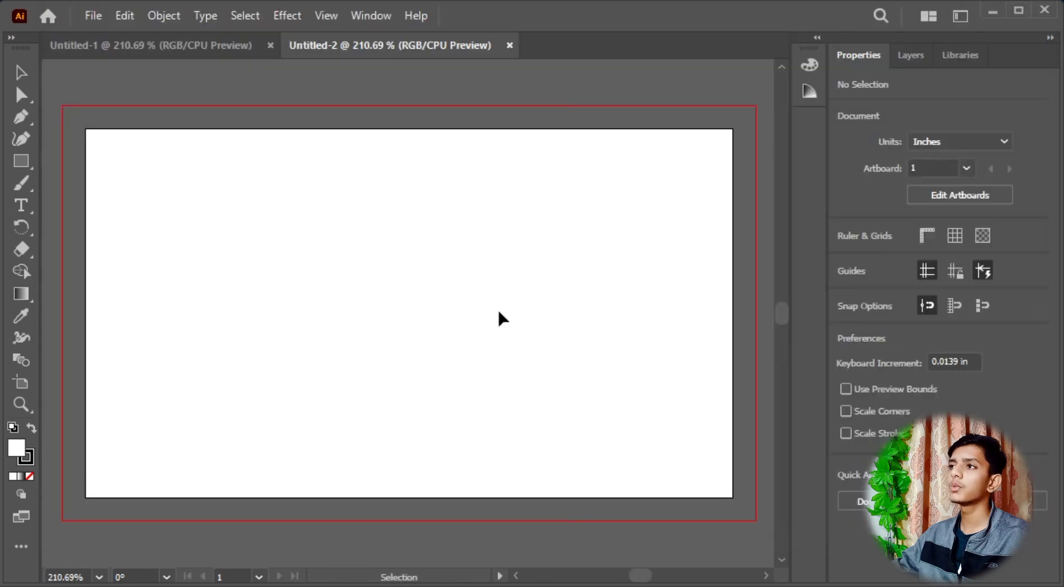
In Untitled-1, draw a 3.75 x 2.25 in rectangle covering the artboard and its full bleed area.
{"action": "left_click", "coordinate": [173, 47]}
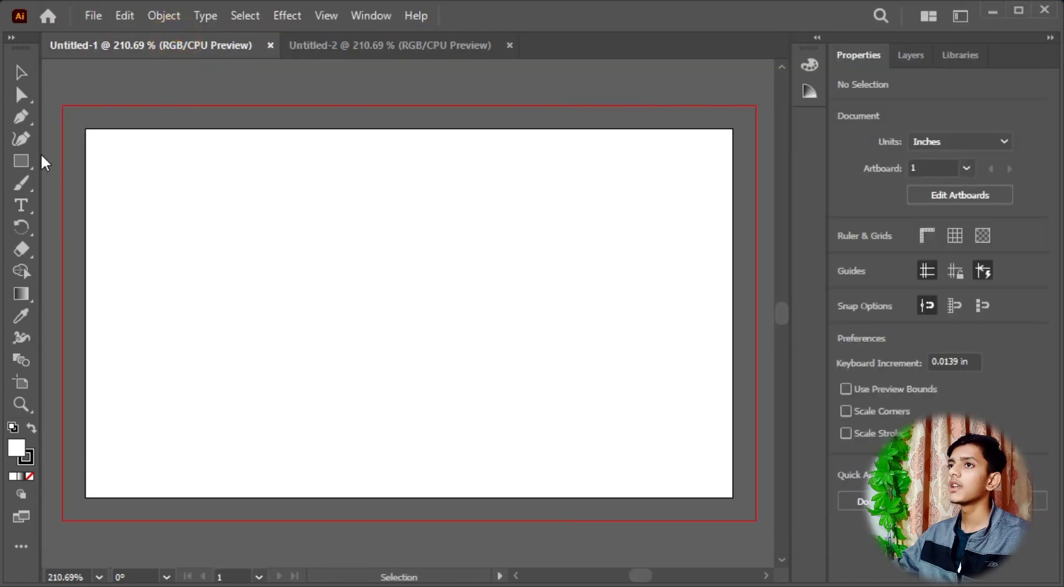
{"action": "left_click", "coordinate": [23, 162]}
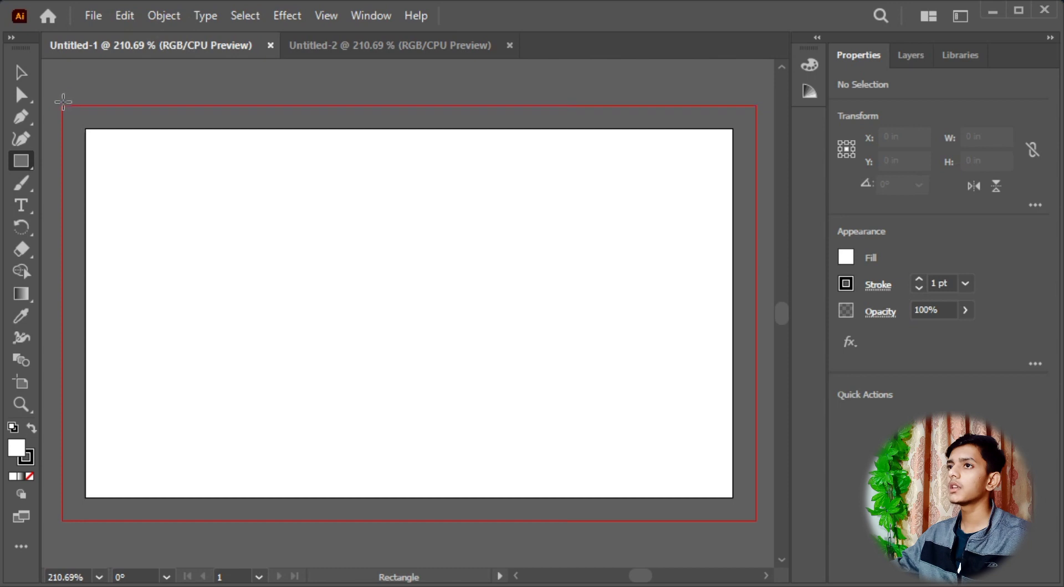
{"action": "left_click_drag", "start_coordinate": [63, 105], "coordinate": [755, 521]}
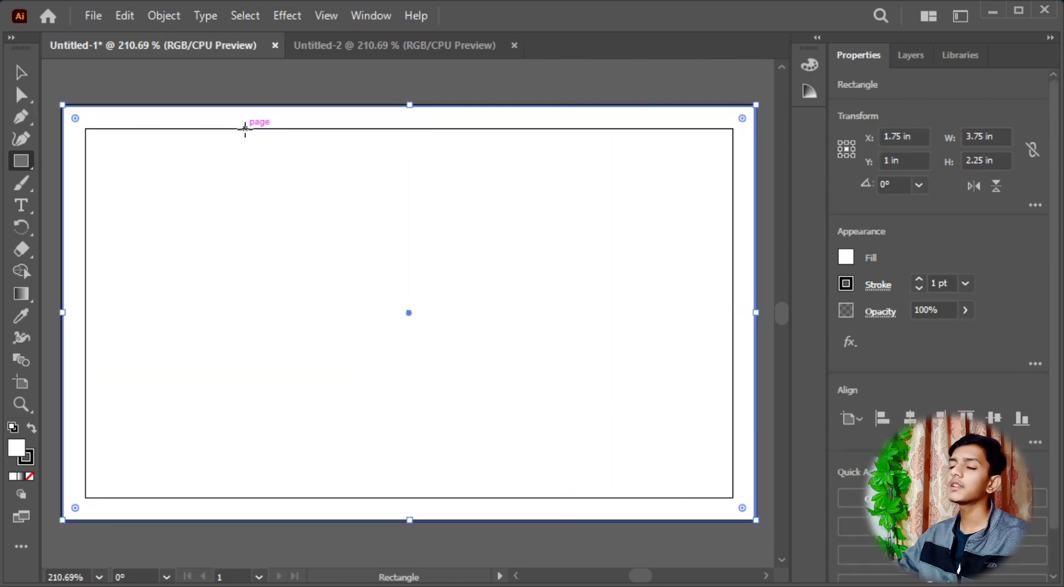
{"action": "left_click", "coordinate": [12, 77]}
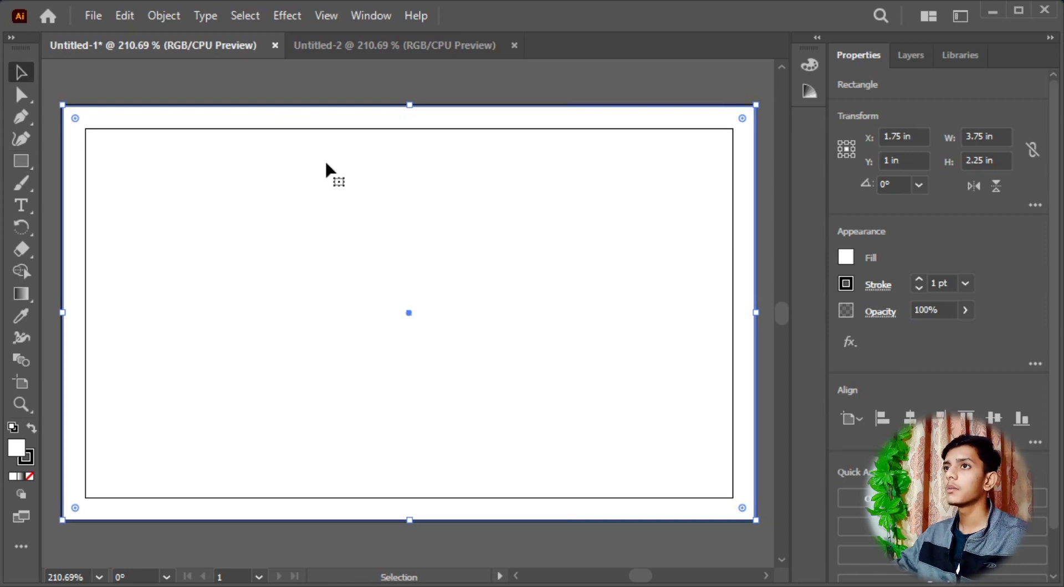
Remove the stroke from the background rectangle.
{"action": "left_click", "coordinate": [30, 461]}
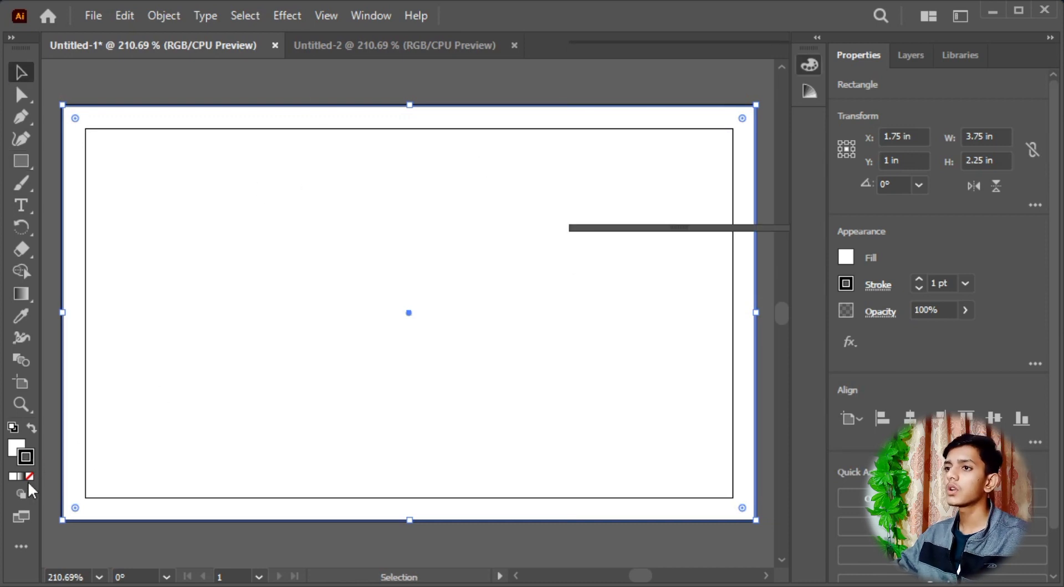
{"action": "left_click", "coordinate": [30, 477]}
{"action": "left_click", "coordinate": [16, 448]}
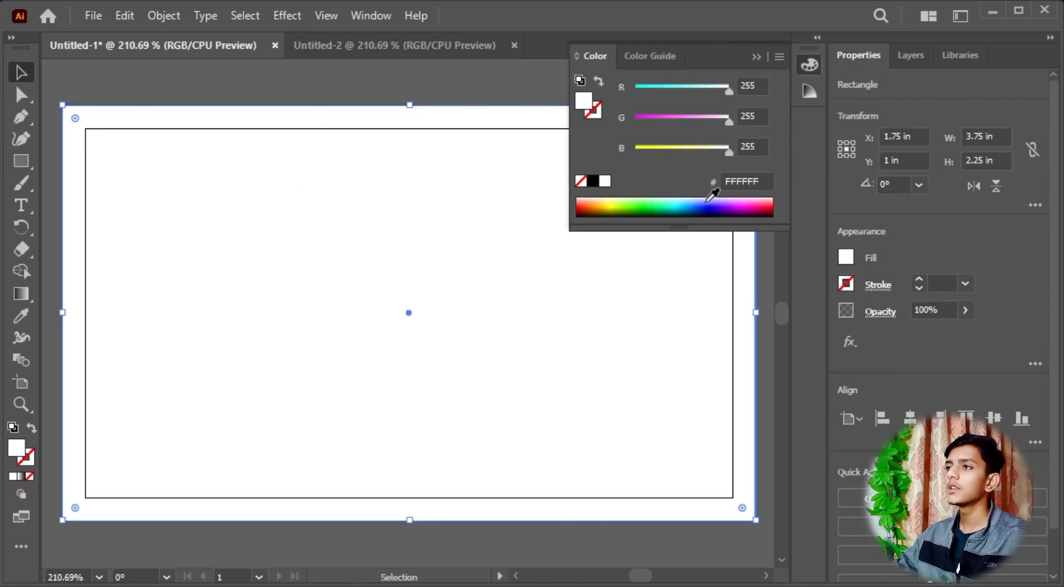
{"action": "left_click", "coordinate": [757, 57]}
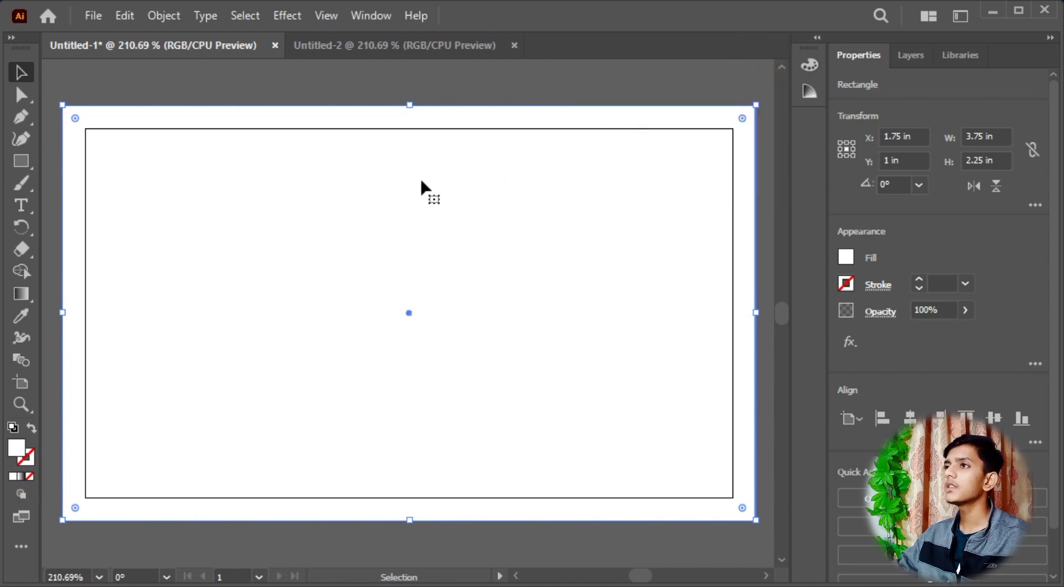
Fill the background rectangle with the turquoise colour 0DD1D6.
{"action": "double_click", "coordinate": [25, 457]}
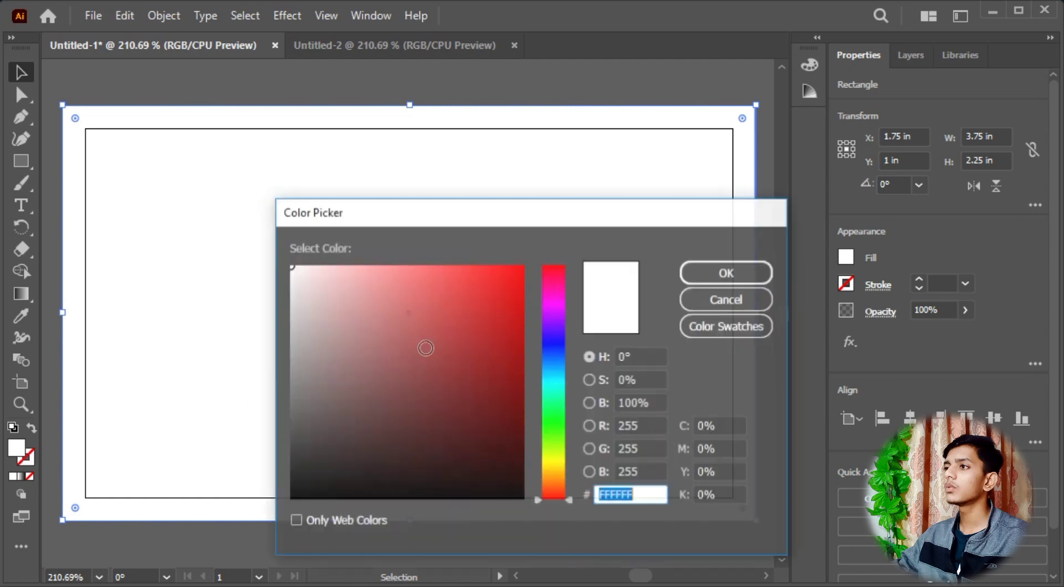
{"action": "left_click_drag", "start_coordinate": [544, 314], "coordinate": [557, 387]}
{"action": "left_click", "coordinate": [509, 302]}
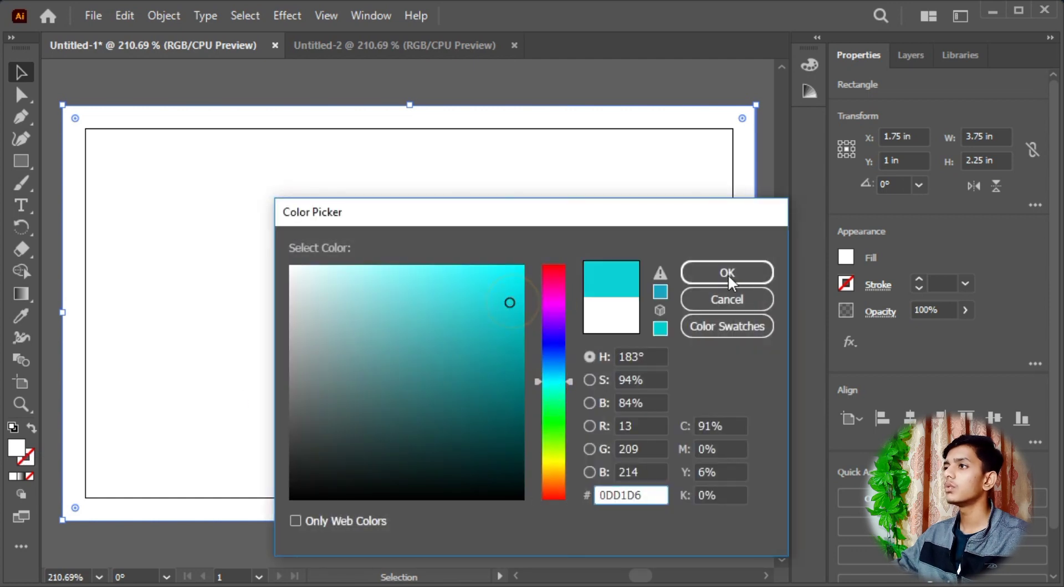
{"action": "left_click", "coordinate": [728, 277]}
{"action": "left_click", "coordinate": [614, 84]}
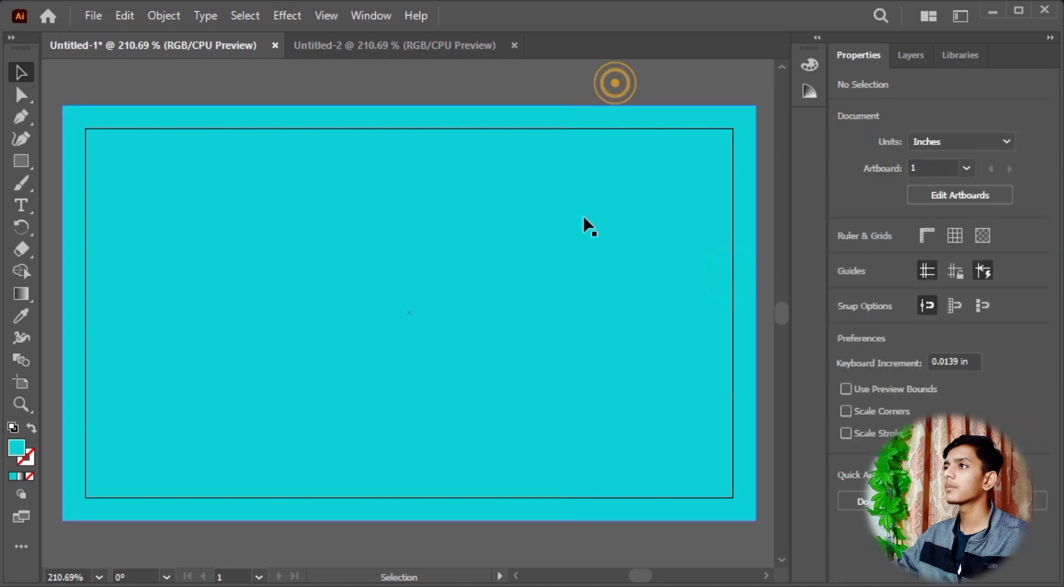
Lock the turquoise background rectangle.
{"action": "left_click", "coordinate": [458, 215]}
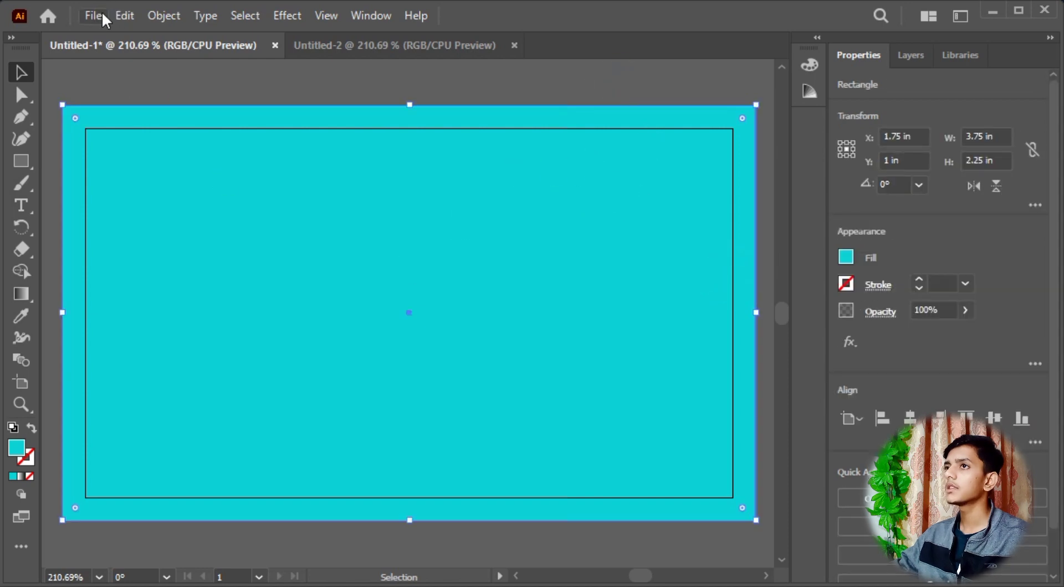
{"action": "left_click", "coordinate": [158, 15]}
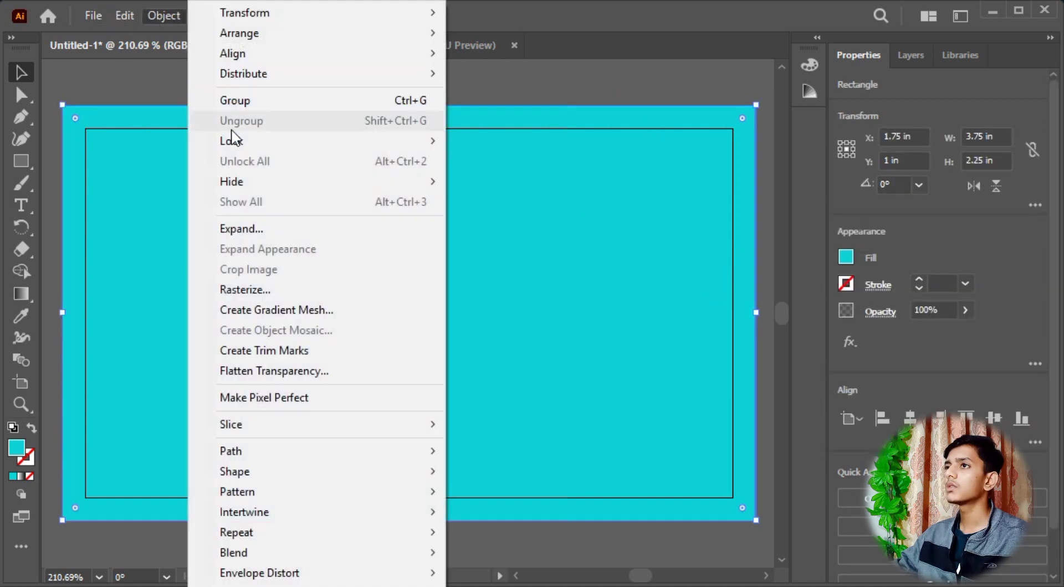
{"action": "mouse_move", "coordinate": [233, 139]}
{"action": "left_click", "coordinate": [479, 142]}
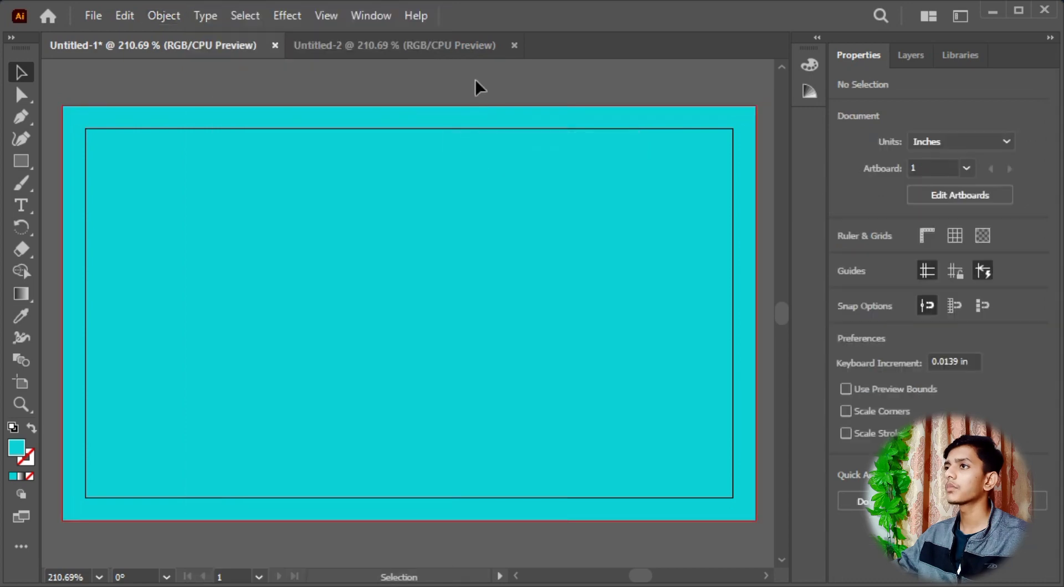
Draw a vertical bar about 0.125 in wide and 1.23 in tall up from the lower bleed edge, plus a separate rectangle about 0.28 x 0.2 in.
{"action": "key", "text": "m"}
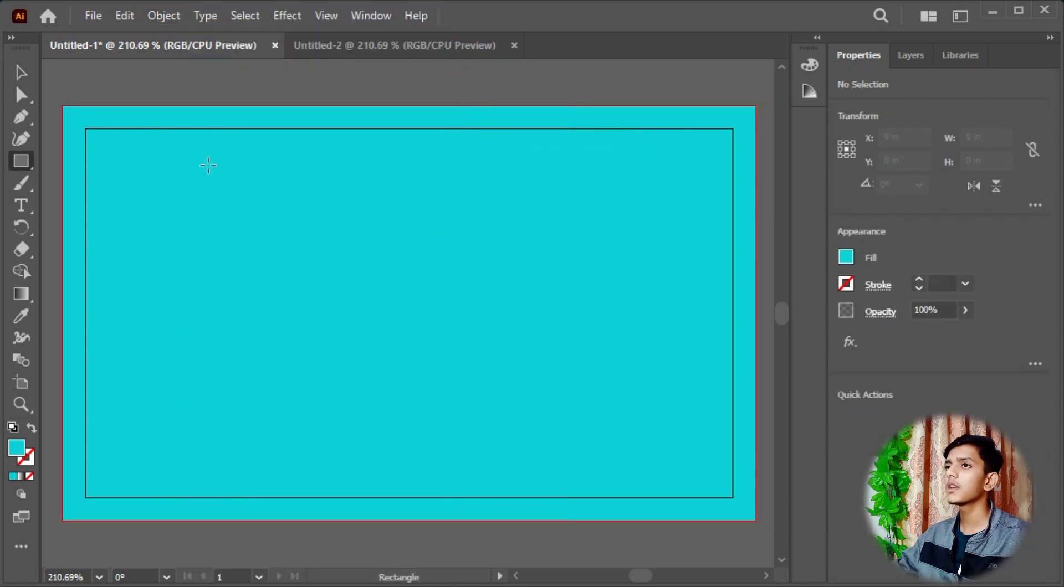
{"action": "mouse_move", "coordinate": [484, 103]}
{"action": "left_mouse_down"}
{"action": "mouse_move", "coordinate": [506, 177]}
{"action": "mouse_move", "coordinate": [544, 487]}
{"action": "mouse_move", "coordinate": [506, 508]}
{"action": "mouse_move", "coordinate": [508, 524]}
{"action": "left_mouse_up"}
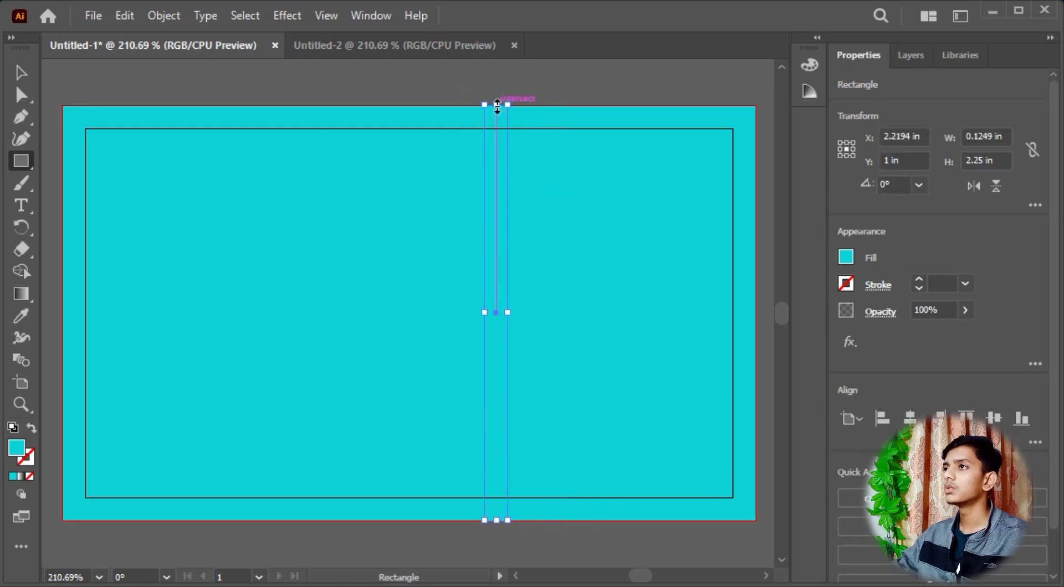
{"action": "left_click_drag", "start_coordinate": [497, 105], "coordinate": [504, 295]}
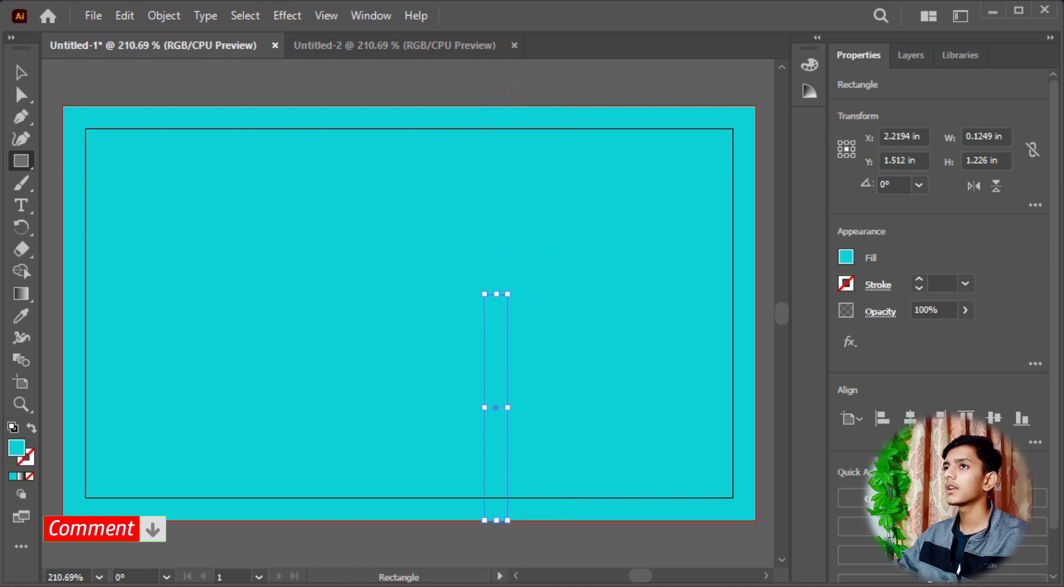
{"action": "left_click_drag", "start_coordinate": [204, 226], "coordinate": [258, 262]}
{"action": "left_click", "coordinate": [26, 78]}
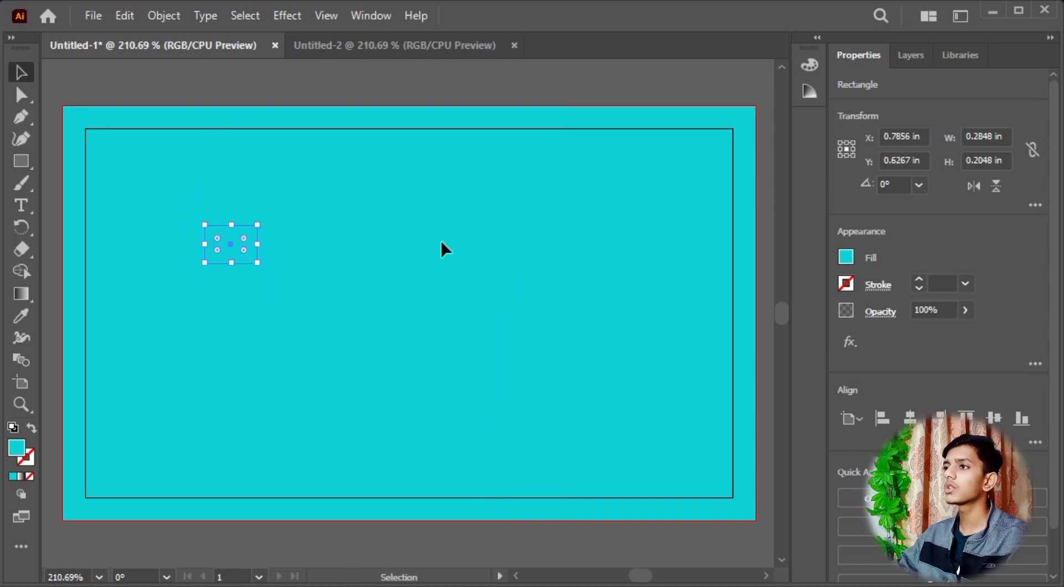
Fill the narrow vertical bar with a dark grey swatch.
{"action": "left_click_drag", "start_coordinate": [443, 247], "coordinate": [491, 296]}
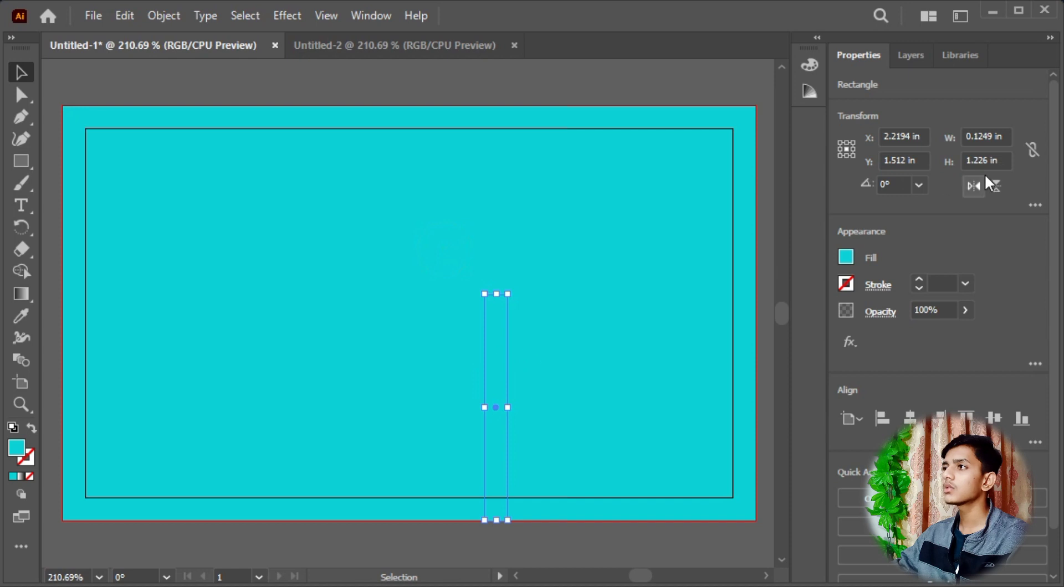
{"action": "left_click", "coordinate": [847, 257]}
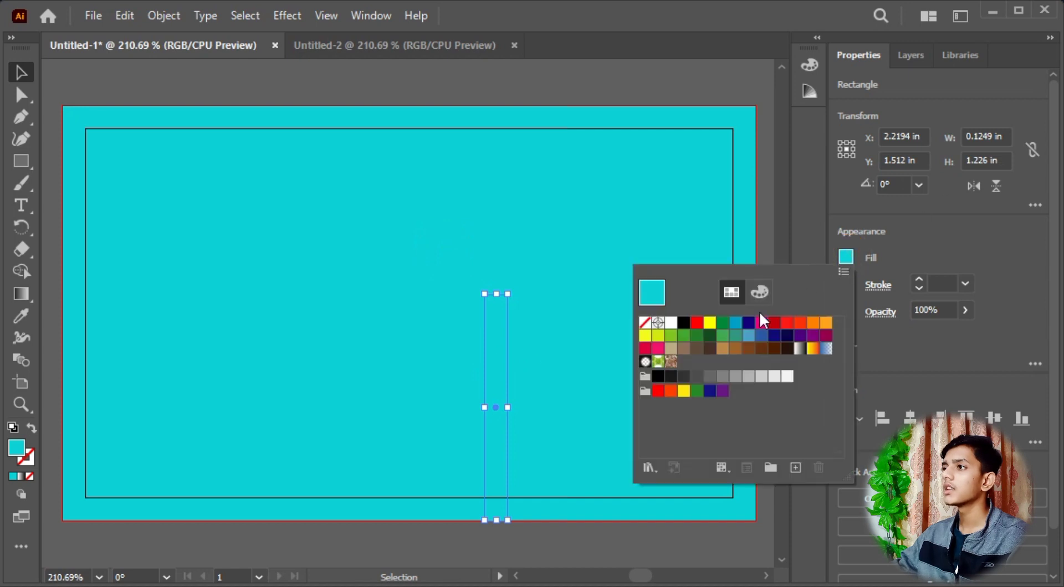
{"action": "left_click", "coordinate": [685, 376]}
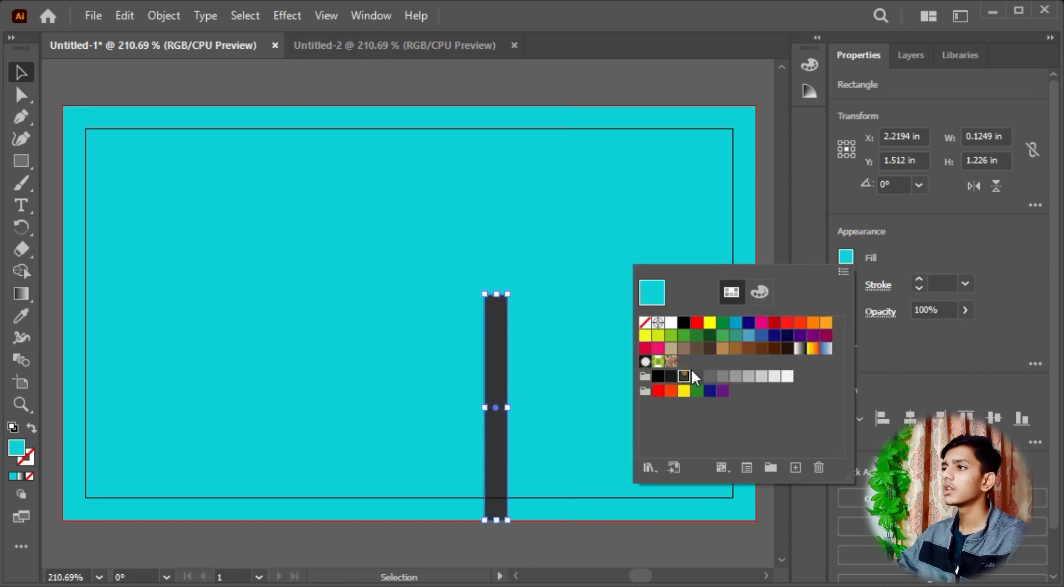
Move the small rectangle onto the upper part of the dark grey bar and align both by their horizontal centres.
{"action": "left_click", "coordinate": [261, 126]}
{"action": "left_click_drag", "start_coordinate": [202, 152], "coordinate": [495, 331]}
{"action": "left_click", "coordinate": [493, 382], "text": "shift"}
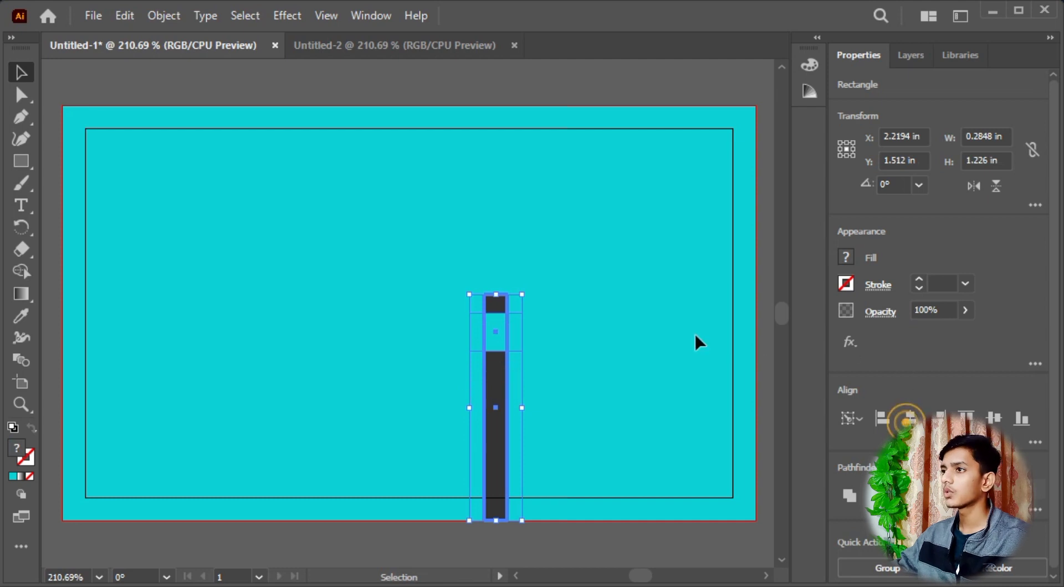
Deselect the aligned rectangles and open the file new business card icons.ai.
{"action": "left_click", "coordinate": [662, 319]}
{"action": "left_click_drag", "start_coordinate": [521, 348], "coordinate": [526, 339]}
{"action": "left_click", "coordinate": [551, 290]}
{"action": "key", "text": "space"}
{"action": "left_click_drag", "start_coordinate": [571, 404], "coordinate": [581, 354]}
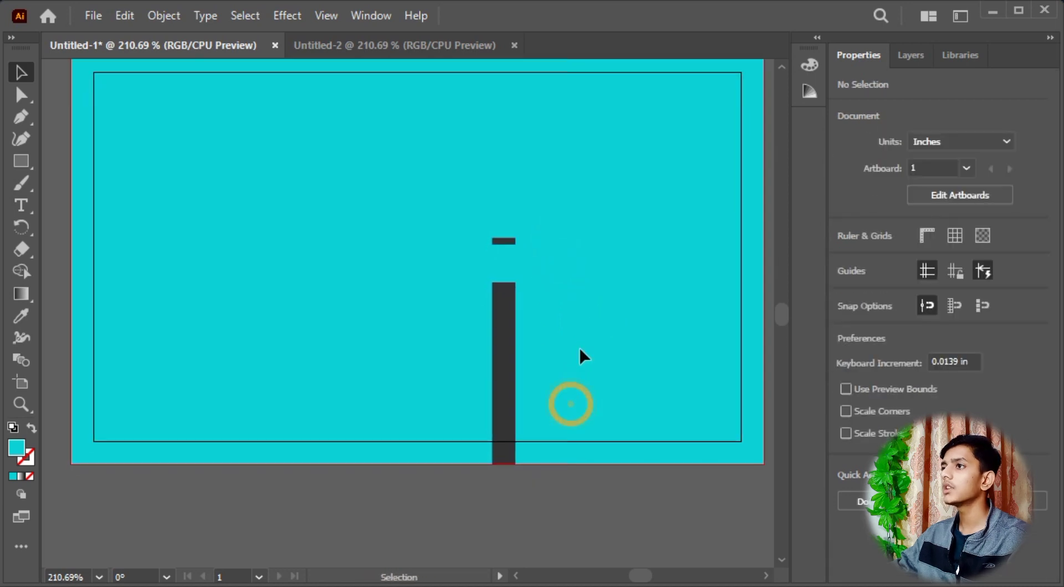
{"action": "left_click", "coordinate": [93, 15]}
{"action": "left_click", "coordinate": [343, 79]}
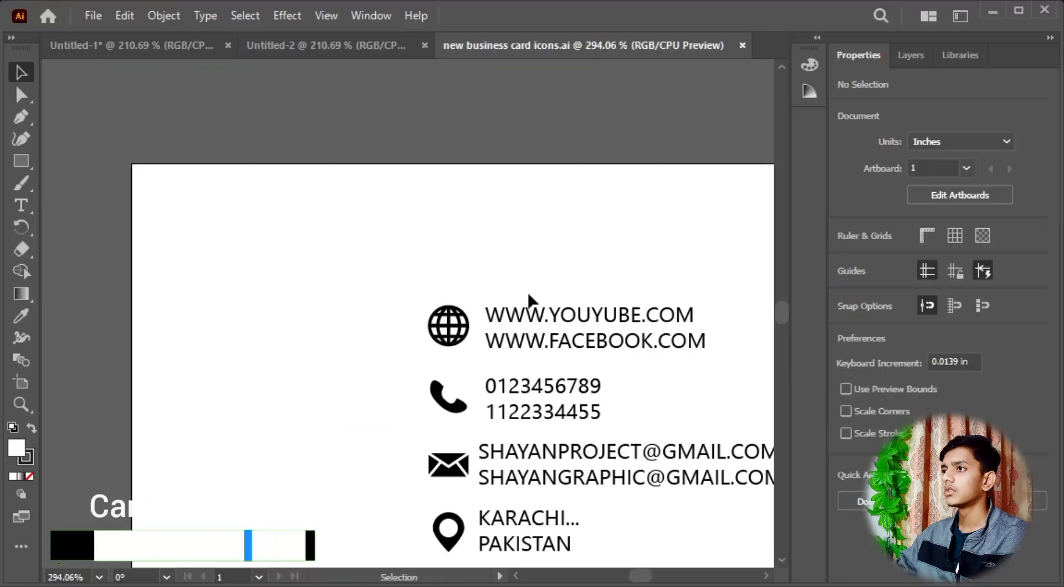
Bring all the contact icons and text lines from the icons file into Untitled-1 and place them beside the dark grey bar.
{"action": "key", "text": "space"}
{"action": "left_click_drag", "start_coordinate": [571, 325], "coordinate": [502, 255]}
{"action": "left_click_drag", "start_coordinate": [275, 212], "coordinate": [660, 480]}
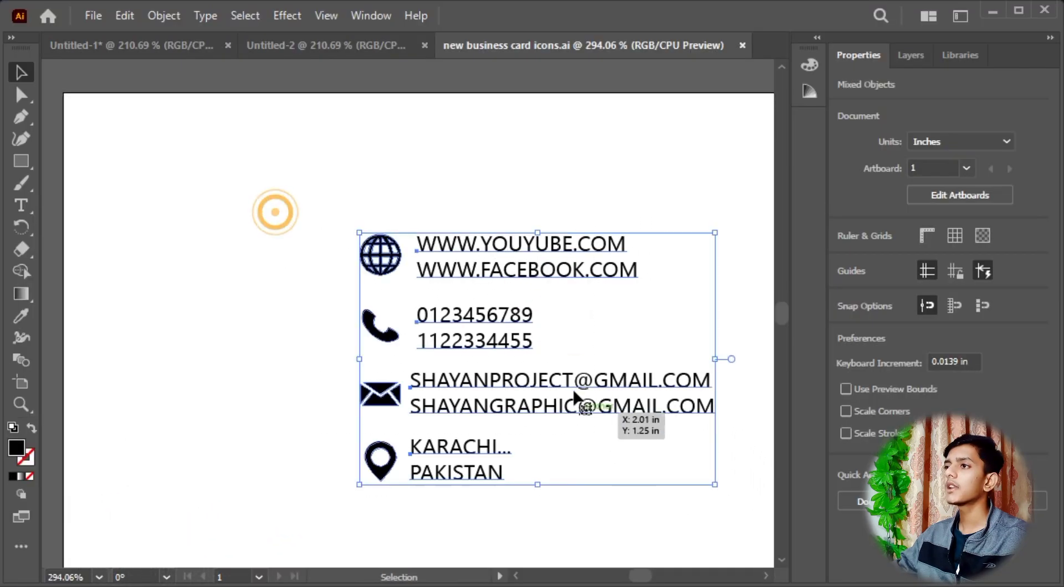
{"action": "left_click_drag", "start_coordinate": [573, 393], "coordinate": [188, 53]}
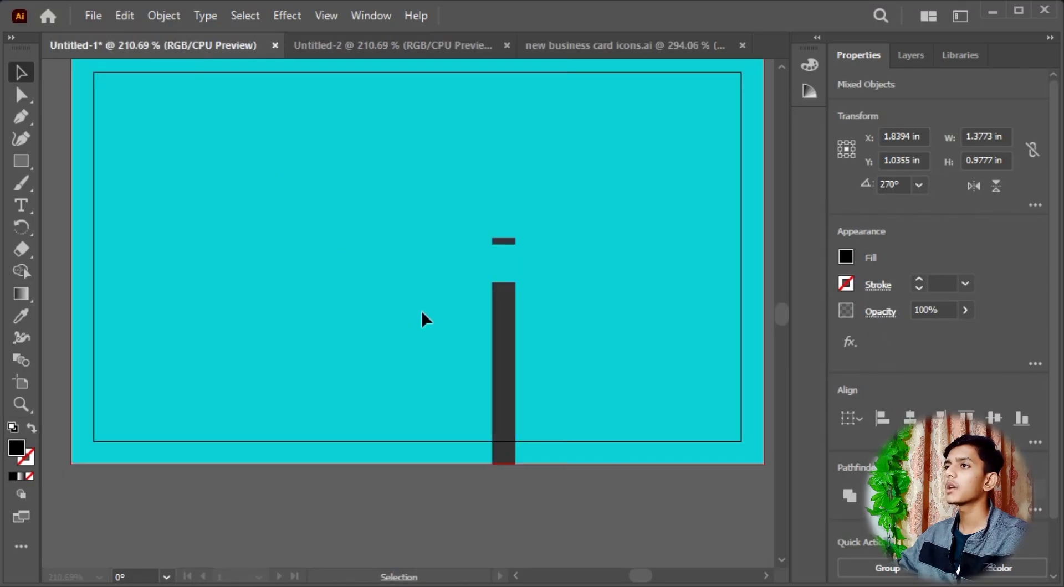
{"action": "left_click_drag", "start_coordinate": [422, 313], "coordinate": [676, 367]}
Scale the contact icons and text down together so they fit inside the card margin, and move them slightly up.
{"action": "key", "text": "space"}
{"action": "left_click_drag", "start_coordinate": [638, 300], "coordinate": [462, 268]}
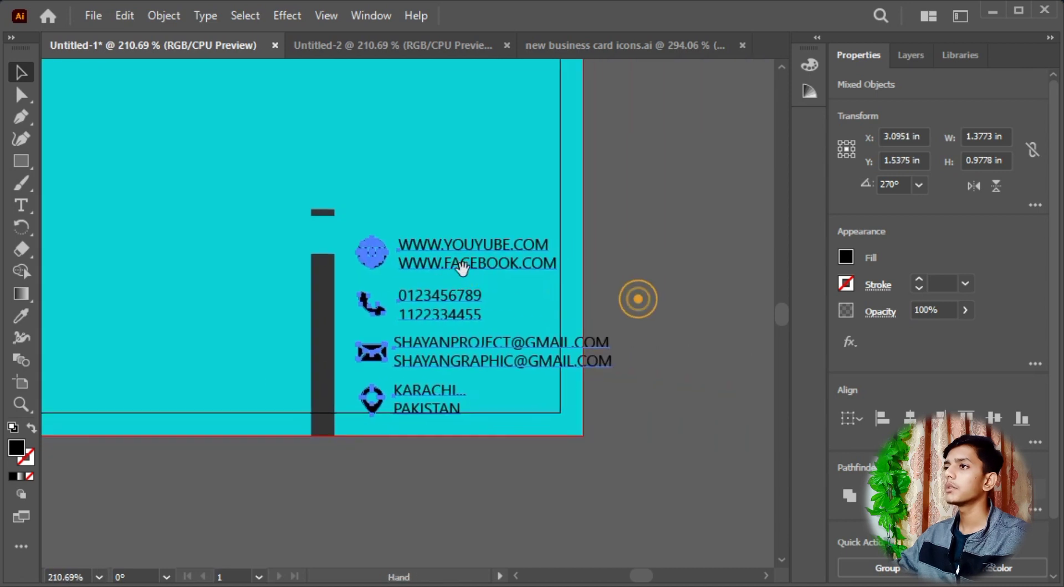
{"action": "left_click_drag", "start_coordinate": [613, 237], "coordinate": [528, 297]}
{"action": "left_click_drag", "start_coordinate": [462, 307], "coordinate": [455, 255]}
Place the globe icon on the upper turquoise rectangle and centre the two horizontally and vertically.
{"action": "key", "text": "space"}
{"action": "left_click_drag", "start_coordinate": [419, 246], "coordinate": [516, 214]}
{"action": "left_click", "coordinate": [581, 231]}
{"action": "key", "text": "ctrl+equal"}
{"action": "key", "text": "ctrl+equal"}
{"action": "key", "text": "ctrl+equal"}
{"action": "key", "text": "ctrl+equal"}
{"action": "key", "text": "space"}
{"action": "left_click", "coordinate": [409, 300], "text": "shift"}
{"action": "left_click", "coordinate": [410, 267]}
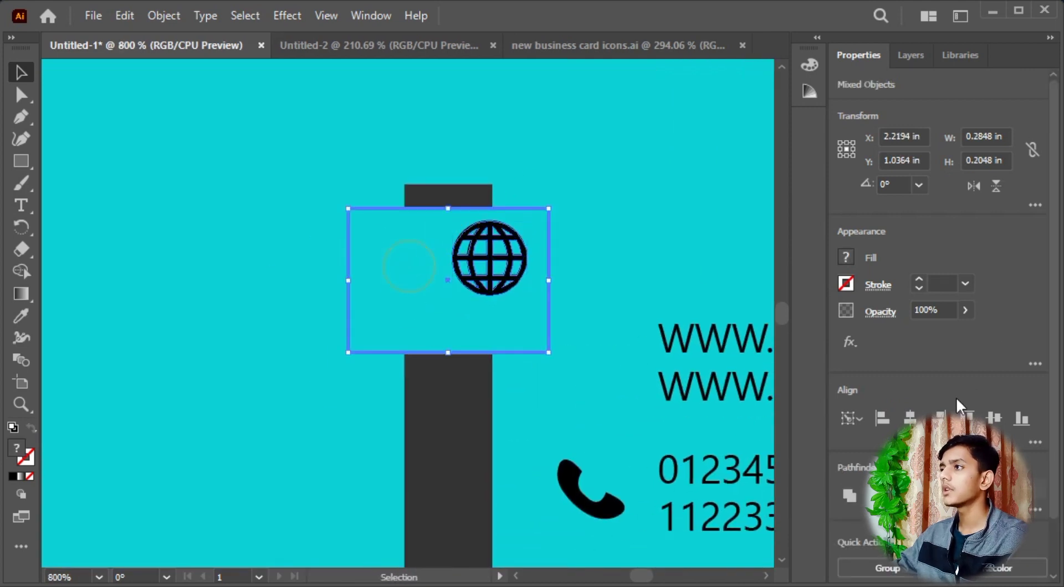
{"action": "left_click", "coordinate": [909, 418]}
{"action": "left_click", "coordinate": [992, 418]}
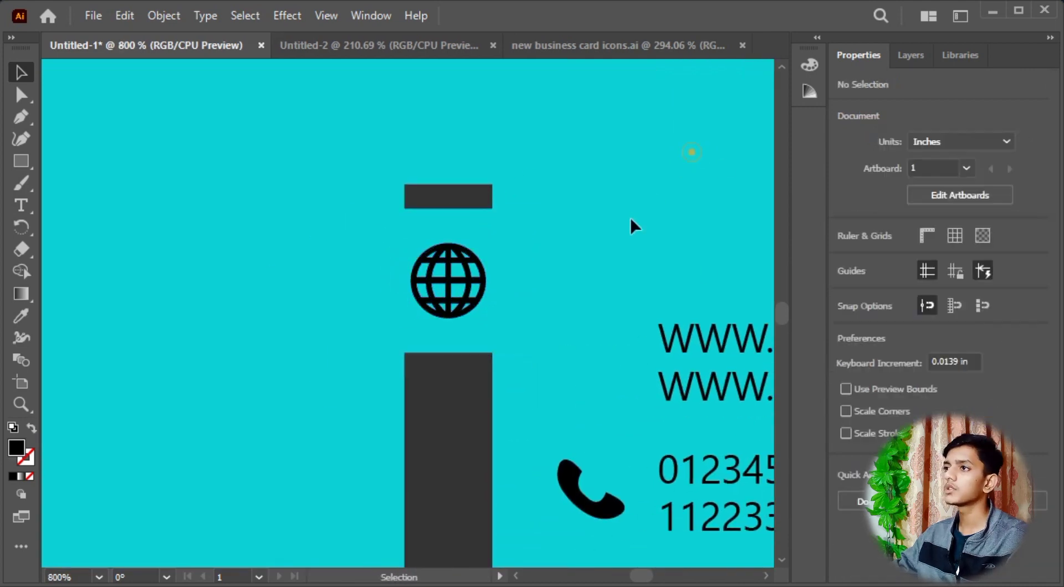
{"action": "left_click", "coordinate": [692, 152]}
Enlarge the globe icon from its centre until it is slightly wider than the dark grey bar.
{"action": "left_click", "coordinate": [482, 280]}
{"action": "left_click_drag", "start_coordinate": [485, 244], "coordinate": [501, 229]}
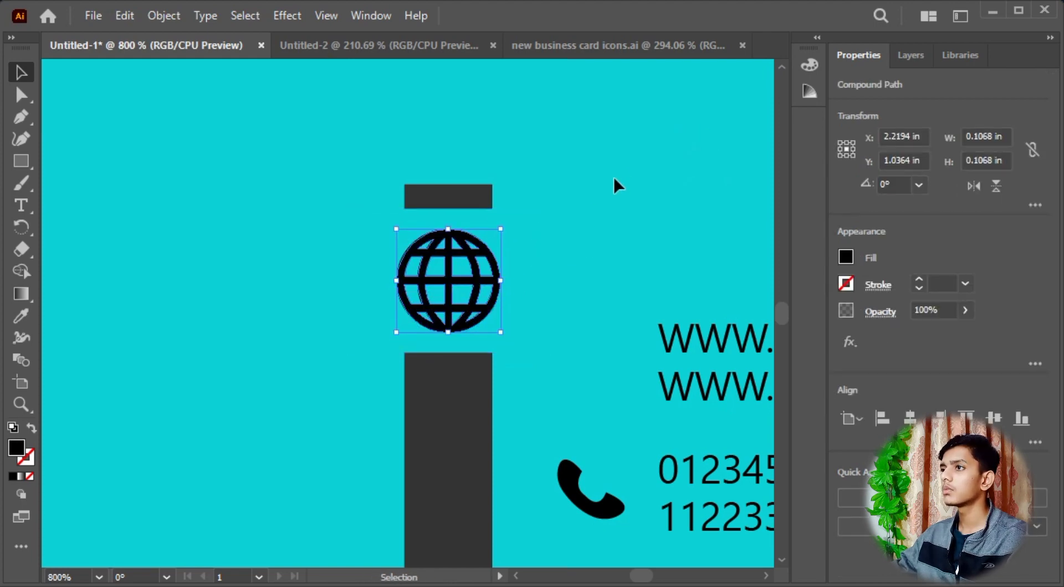
{"action": "left_click", "coordinate": [614, 179]}
Move the two website lines beside the globe icon, vertically centred on it.
{"action": "left_click_drag", "start_coordinate": [598, 281], "coordinate": [567, 188]}
{"action": "left_click_drag", "start_coordinate": [665, 246], "coordinate": [570, 174]}
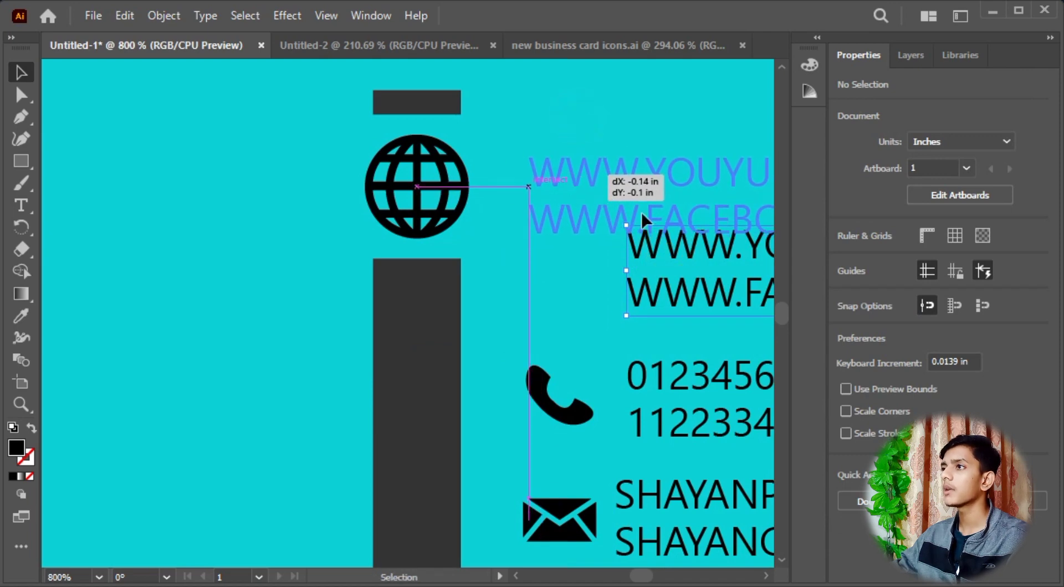
{"action": "left_click_drag", "start_coordinate": [642, 215], "coordinate": [643, 215]}
{"action": "left_click", "coordinate": [468, 220]}
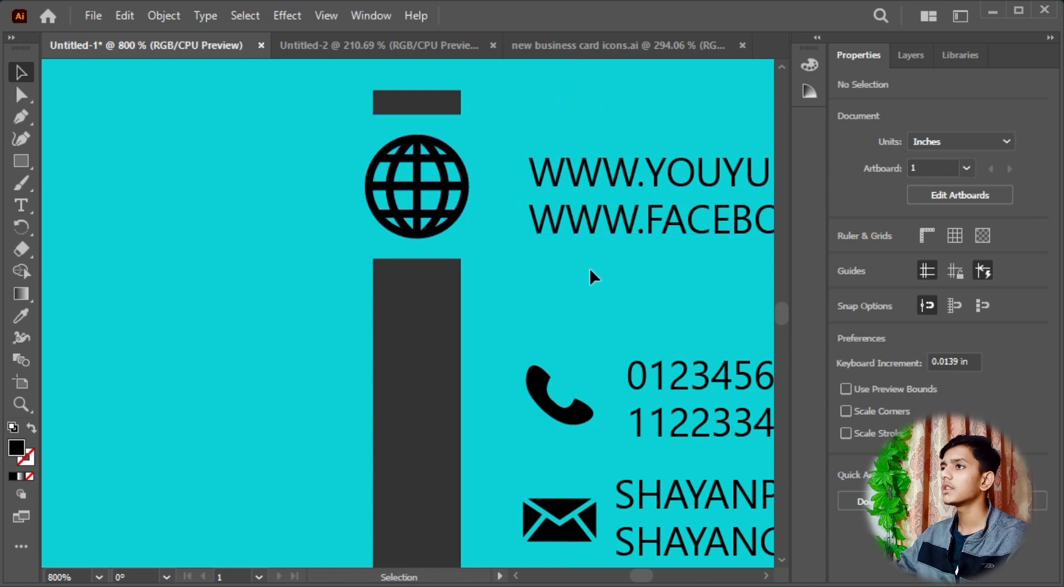
Copy the turquoise rectangle straight down the dark bar and repeat the copy twice, giving three evenly spaced duplicates.
{"action": "left_click_drag", "start_coordinate": [591, 276], "coordinate": [548, 168]}
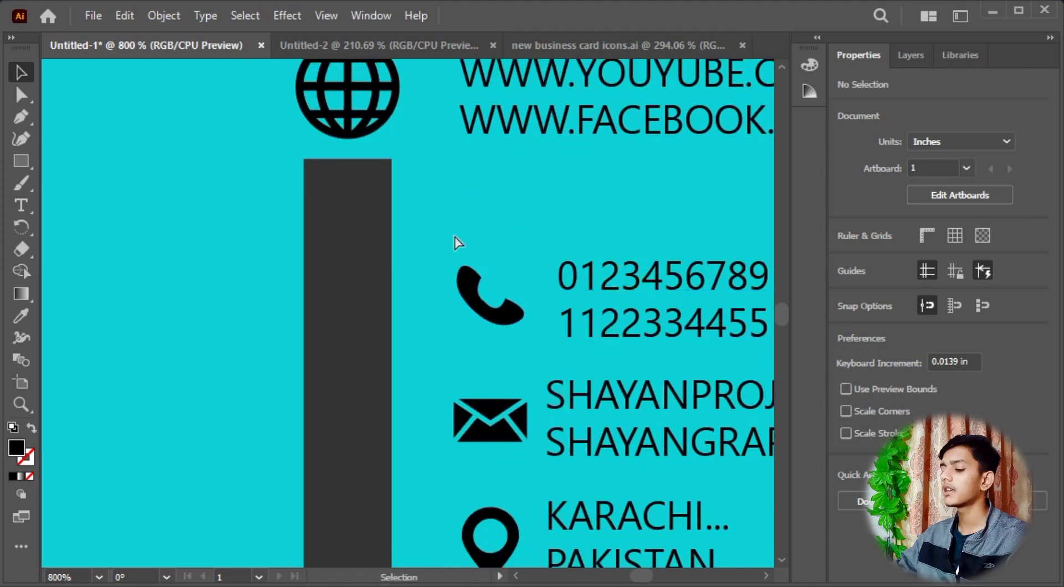
{"action": "key", "text": "ctrl+minus"}
{"action": "key", "text": "ctrl+minus"}
{"action": "left_click_drag", "start_coordinate": [451, 252], "coordinate": [408, 282]}
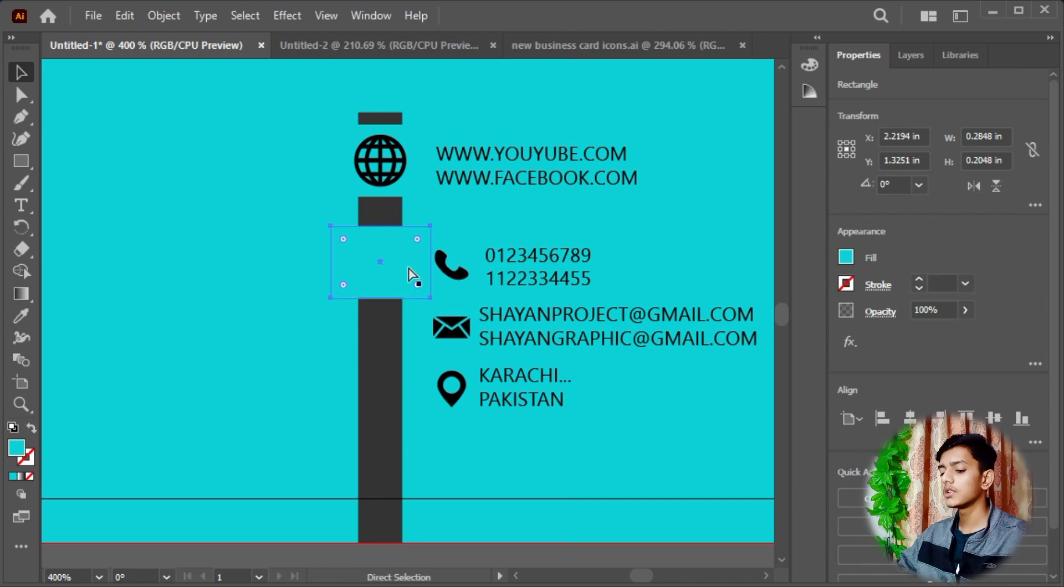
{"action": "key", "text": "ctrl+d"}
{"action": "key", "text": "ctrl+d"}
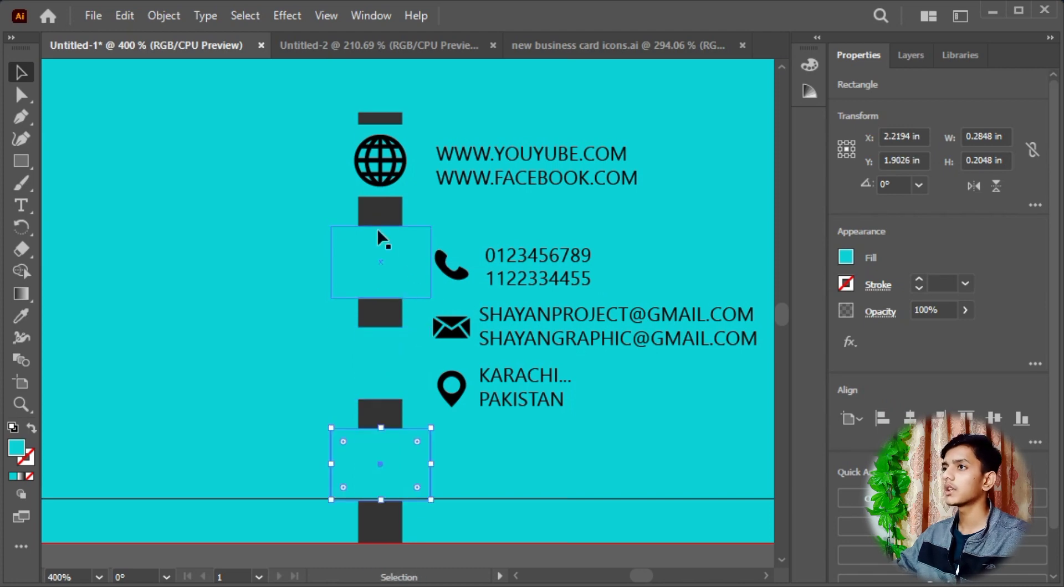
Move the phone icon onto the second turquoise rectangle on the dark bar.
{"action": "left_click", "coordinate": [332, 191]}
{"action": "key", "text": "ctrl+plus"}
{"action": "left_click_drag", "start_coordinate": [473, 237], "coordinate": [378, 250]}
{"action": "left_click", "coordinate": [380, 205]}
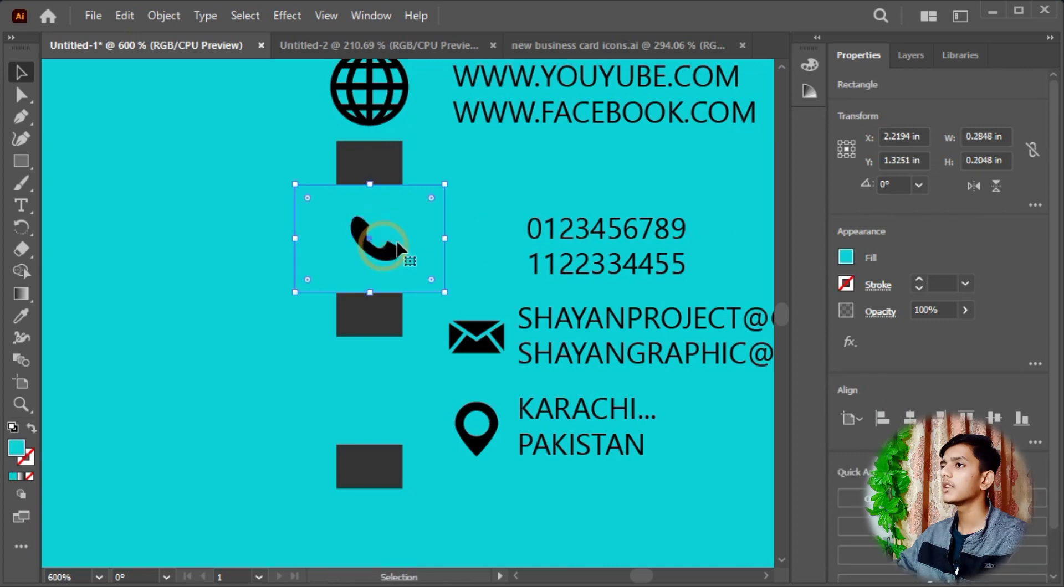
{"action": "left_click", "coordinate": [388, 255], "text": "shift"}
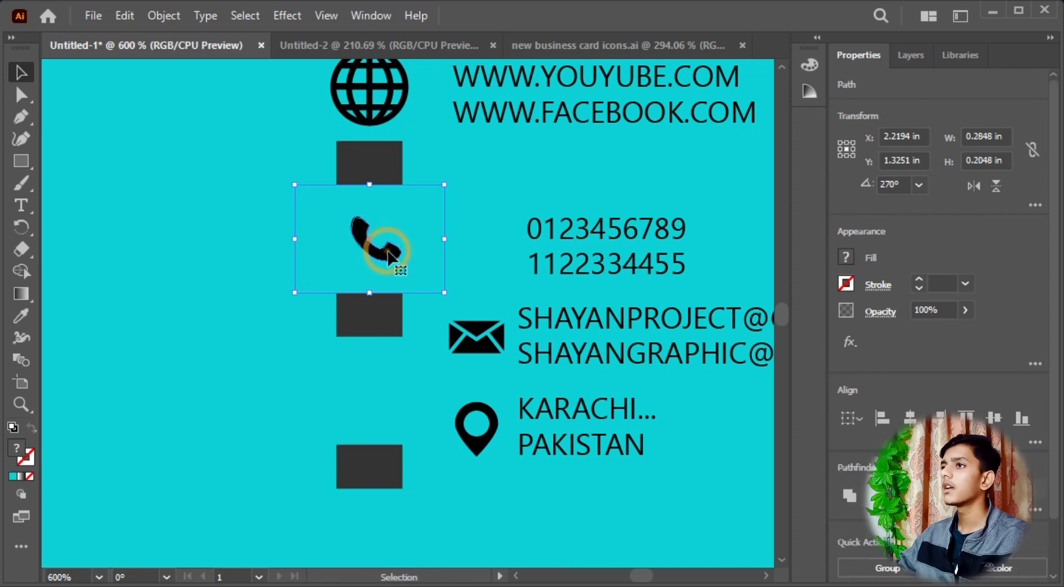
{"action": "left_click", "coordinate": [413, 201], "text": "shift"}
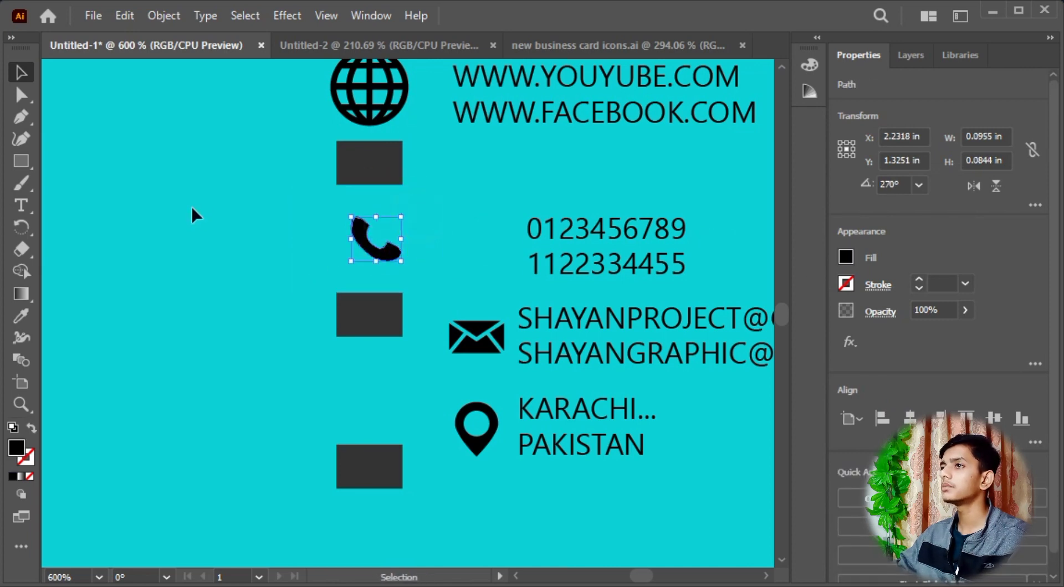
Lock the dark grey vertical bar so that it is left out of selections.
{"action": "left_click", "coordinate": [256, 223]}
{"action": "left_click", "coordinate": [399, 247]}
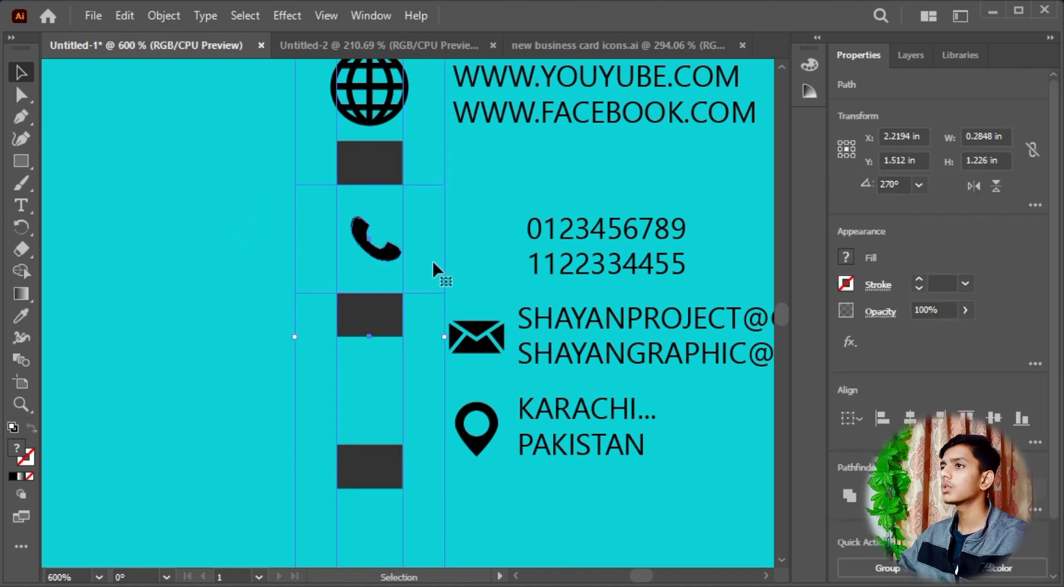
{"action": "left_click", "coordinate": [383, 162]}
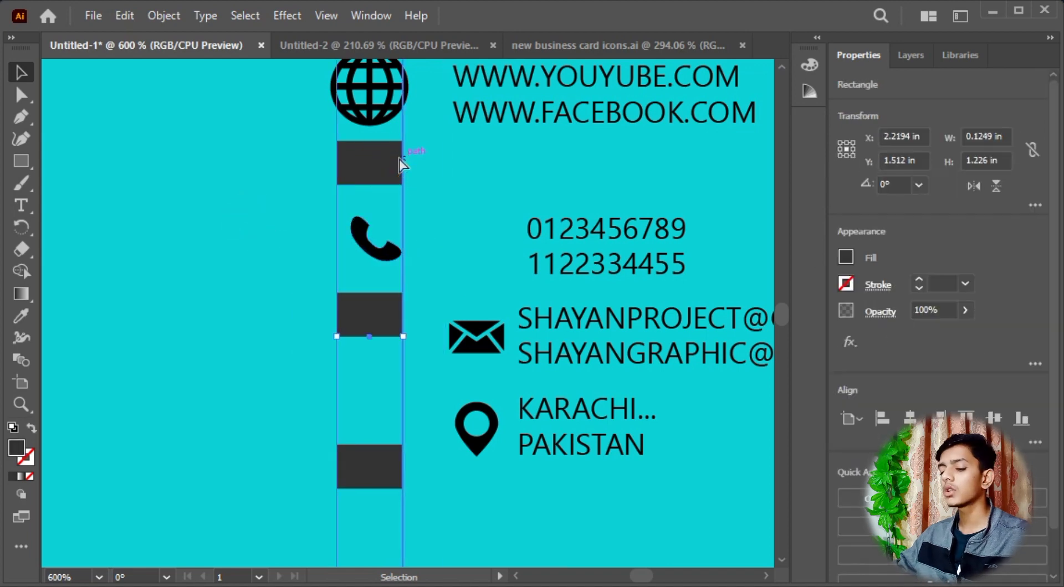
{"action": "key", "text": "ctrl+2"}
Select the phone icon with its turquoise rectangle and align them by their horizontal centres.
{"action": "left_click", "coordinate": [286, 213]}
{"action": "left_click", "coordinate": [397, 211]}
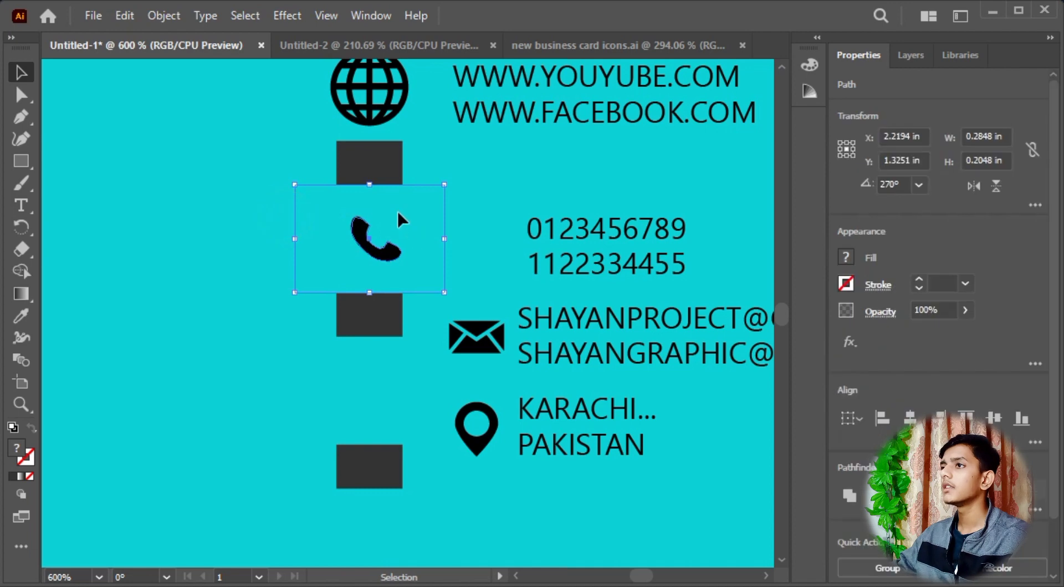
{"action": "left_click", "coordinate": [904, 415]}
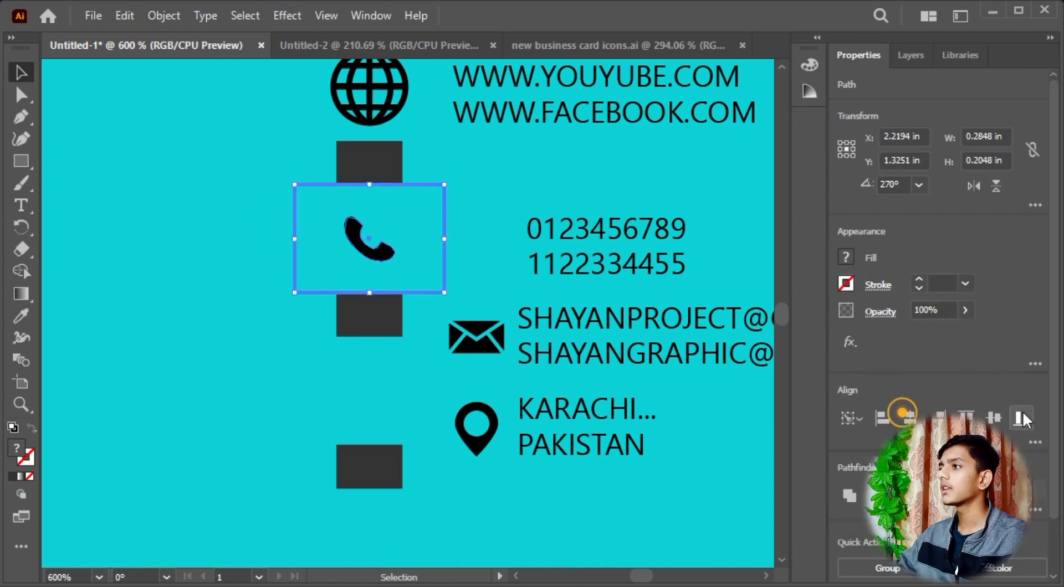
{"action": "left_click", "coordinate": [297, 311]}
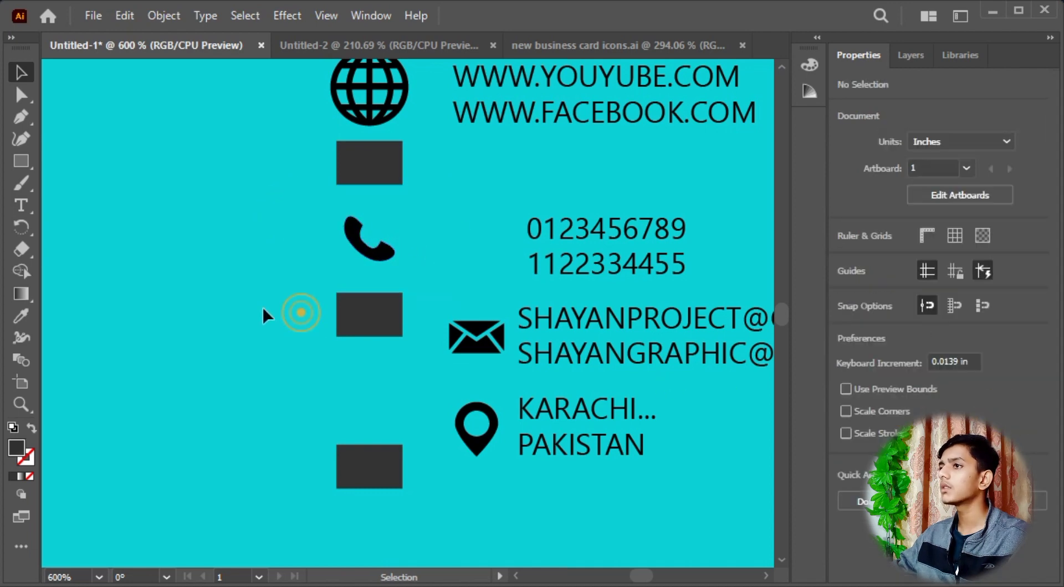
Centre the envelope icon horizontally and vertically on the third turquoise rectangle.
{"action": "left_click", "coordinate": [480, 340]}
{"action": "left_click", "coordinate": [378, 382], "text": "shift"}
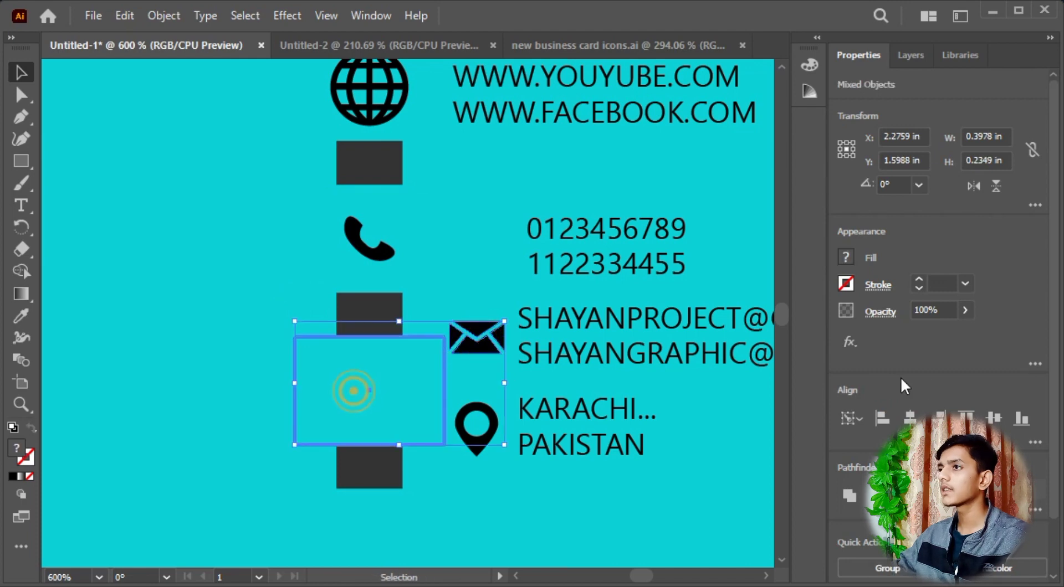
{"action": "left_click", "coordinate": [909, 419]}
{"action": "left_click", "coordinate": [994, 419]}
Centre the location pin icon horizontally and vertically on the lowest turquoise rectangle.
{"action": "left_click_drag", "start_coordinate": [495, 336], "coordinate": [499, 171]}
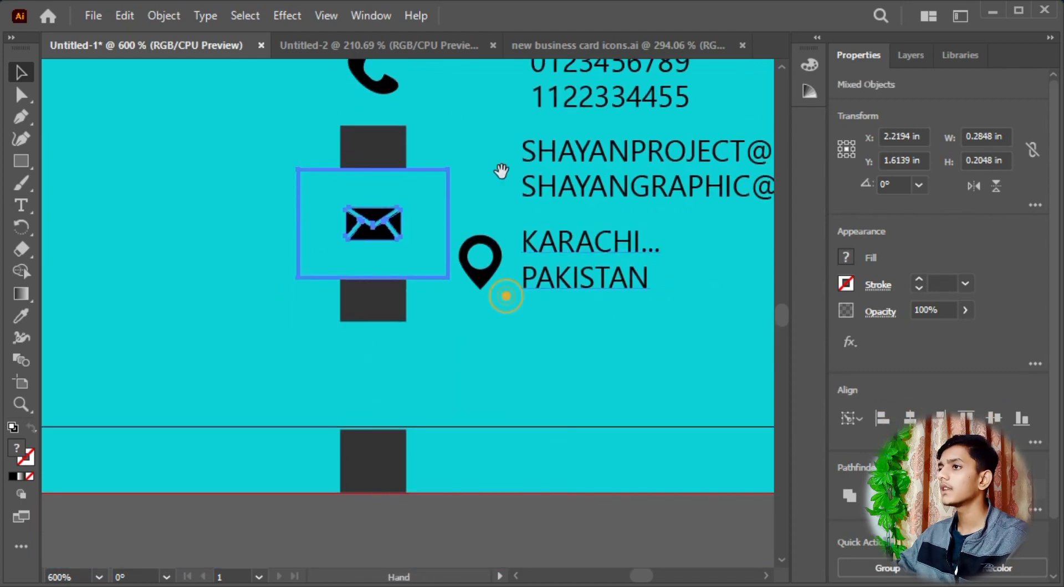
{"action": "left_click", "coordinate": [491, 272]}
{"action": "left_click", "coordinate": [404, 380], "text": "shift"}
{"action": "left_click", "coordinate": [416, 356]}
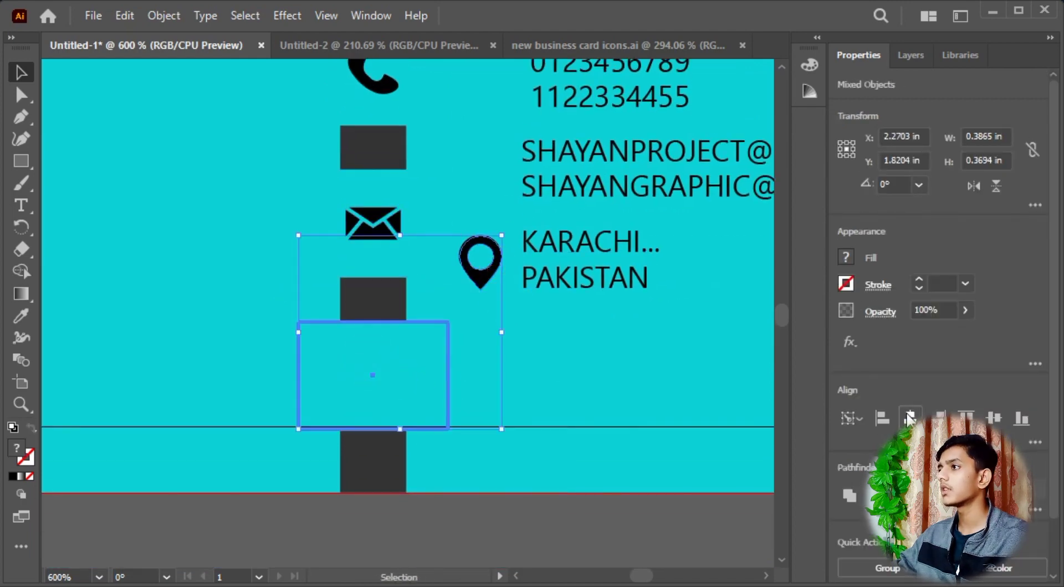
{"action": "left_click", "coordinate": [910, 418]}
{"action": "left_click", "coordinate": [994, 419]}
{"action": "left_click", "coordinate": [642, 416]}
Move the phone, e-mail and address text blocks beside their matching icons along the bar.
{"action": "key", "text": "ctrl+minus"}
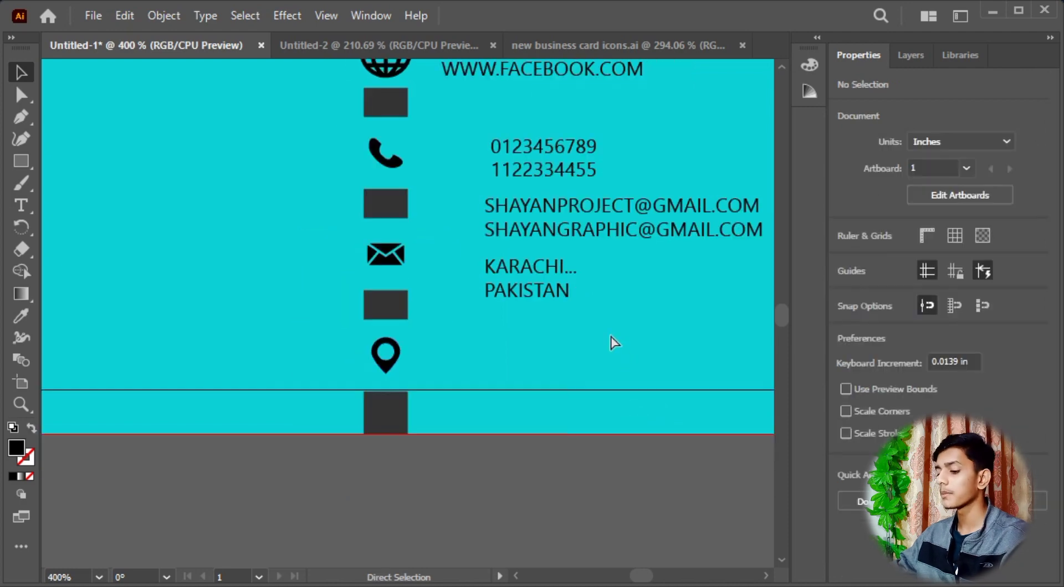
{"action": "key", "text": "ctrl+minus"}
{"action": "left_click_drag", "start_coordinate": [548, 290], "coordinate": [547, 349]}
{"action": "left_click_drag", "start_coordinate": [524, 269], "coordinate": [477, 269]}
{"action": "left_click_drag", "start_coordinate": [576, 287], "coordinate": [536, 317]}
{"action": "left_click_drag", "start_coordinate": [520, 354], "coordinate": [482, 406]}
{"action": "left_click", "coordinate": [435, 543]}
Enlarge the phone icon from its centre to match the globe icon's width.
{"action": "key", "text": "ctrl+equal"}
{"action": "key", "text": "ctrl+equal"}
{"action": "key", "text": "ctrl+equal"}
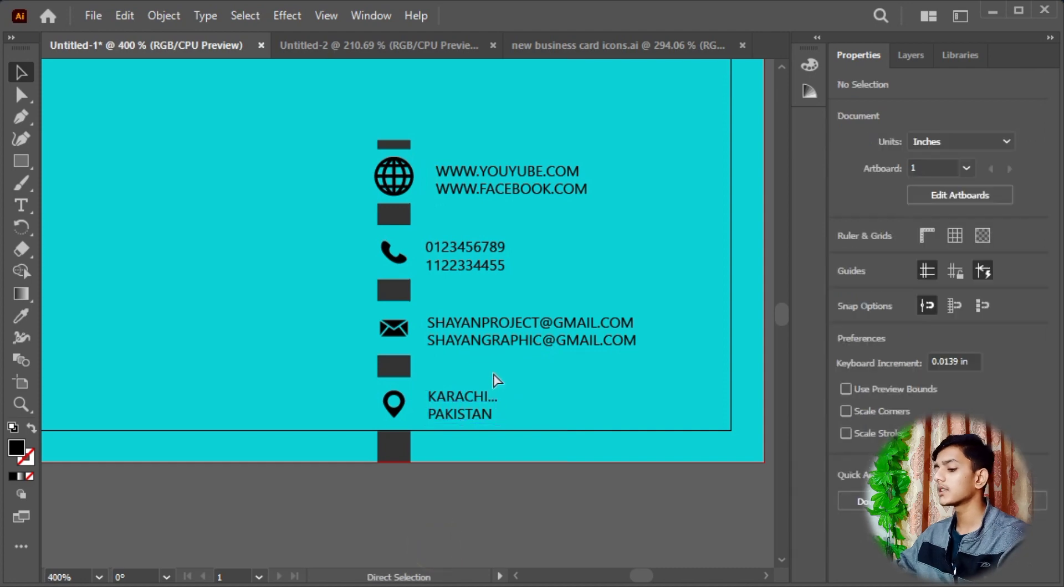
{"action": "scroll", "coordinate": [498, 374], "scroll_direction": "down", "scroll_amount": 3}
{"action": "left_click", "coordinate": [444, 379]}
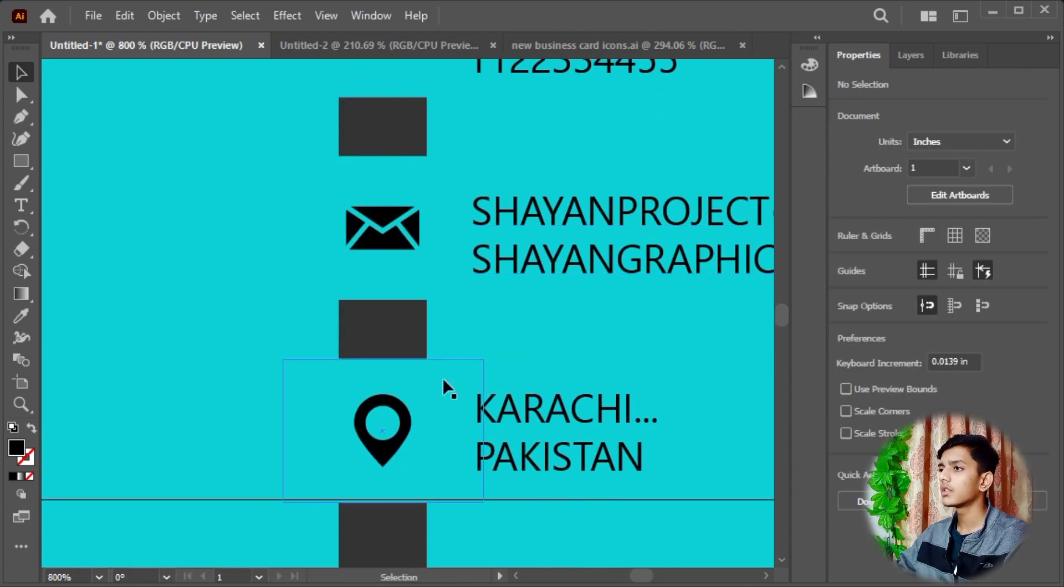
{"action": "left_click", "coordinate": [412, 423]}
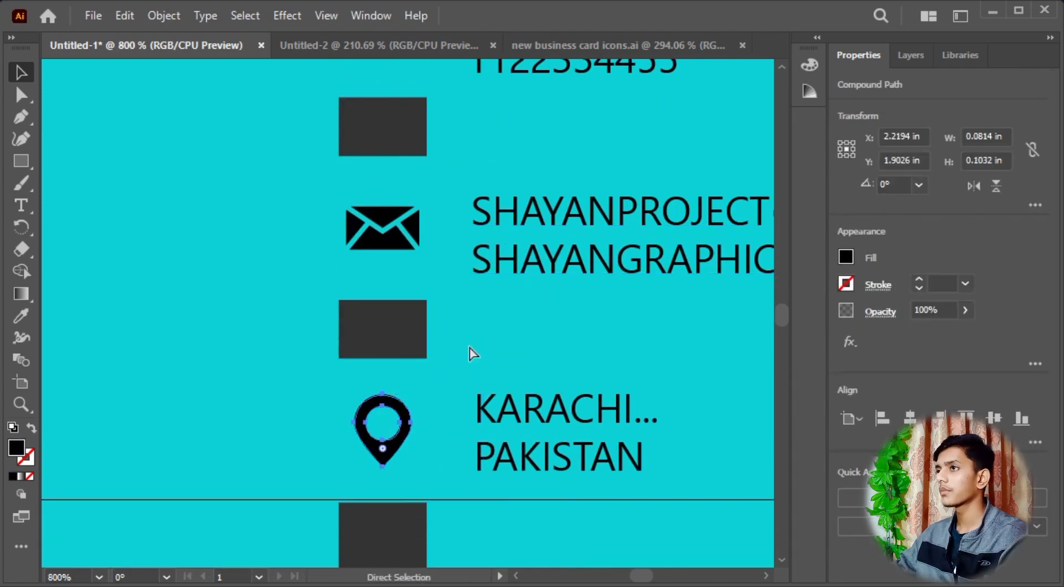
{"action": "key", "text": "ctrl+minus"}
{"action": "scroll", "coordinate": [477, 280], "scroll_direction": "up", "scroll_amount": 5}
{"action": "left_click", "coordinate": [380, 155]}
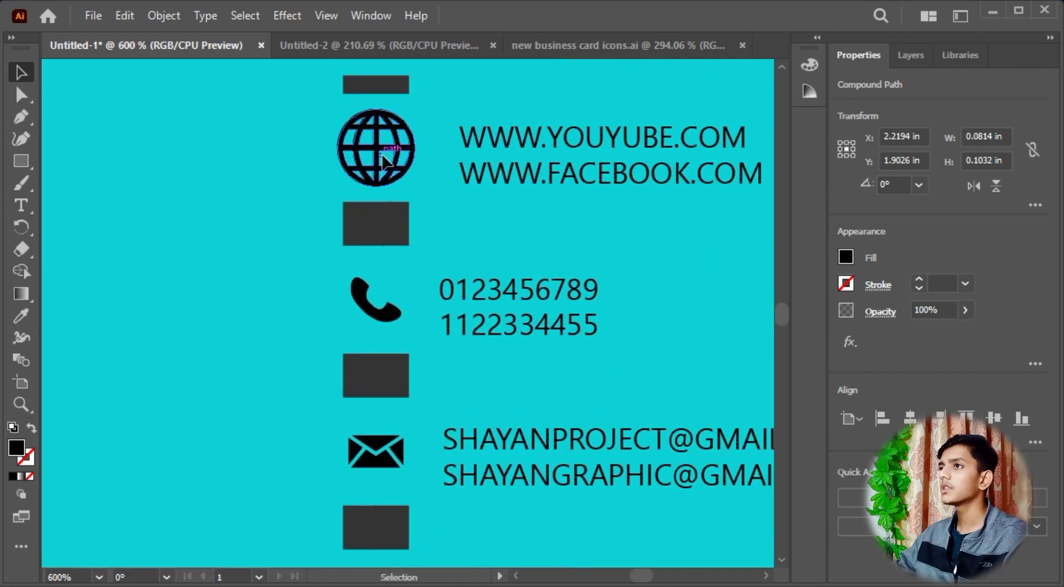
{"action": "left_click", "coordinate": [395, 317]}
{"action": "mouse_move", "coordinate": [402, 322]}
{"action": "left_mouse_down"}
{"action": "mouse_move", "coordinate": [417, 340]}
{"action": "mouse_move", "coordinate": [435, 326]}
{"action": "mouse_move", "coordinate": [438, 338]}
{"action": "mouse_move", "coordinate": [435, 207]}
{"action": "mouse_move", "coordinate": [414, 332]}
{"action": "left_mouse_up"}
Enlarge the envelope and location pin icons from their centres to match the other icons.
{"action": "scroll", "coordinate": [417, 339], "scroll_direction": "down", "scroll_amount": 3}
{"action": "left_click", "coordinate": [408, 309]}
{"action": "left_click", "coordinate": [382, 289]}
{"action": "left_click", "coordinate": [438, 427]}
{"action": "left_click", "coordinate": [391, 312]}
{"action": "left_click", "coordinate": [427, 310]}
{"action": "key", "text": "ctrl+minus"}
{"action": "key", "text": "ctrl+minus"}
{"action": "left_click_drag", "start_coordinate": [427, 259], "coordinate": [421, 389]}
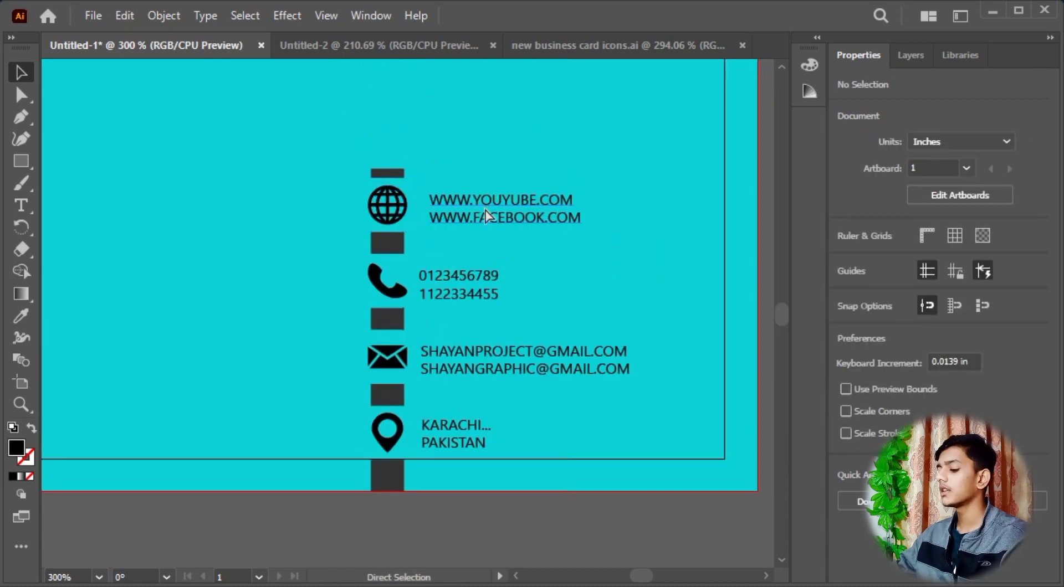
Draw a black downward-pointing triangle with the Pen tool, spanning the globe rectangle's lower corners and ending at the dark segment's lower edge.
{"action": "key", "text": "ctrl+plus"}
{"action": "key", "text": "ctrl+plus"}
{"action": "key", "text": "ctrl+plus"}
{"action": "key", "text": "ctrl+plus"}
{"action": "left_click_drag", "start_coordinate": [437, 325], "coordinate": [459, 516]}
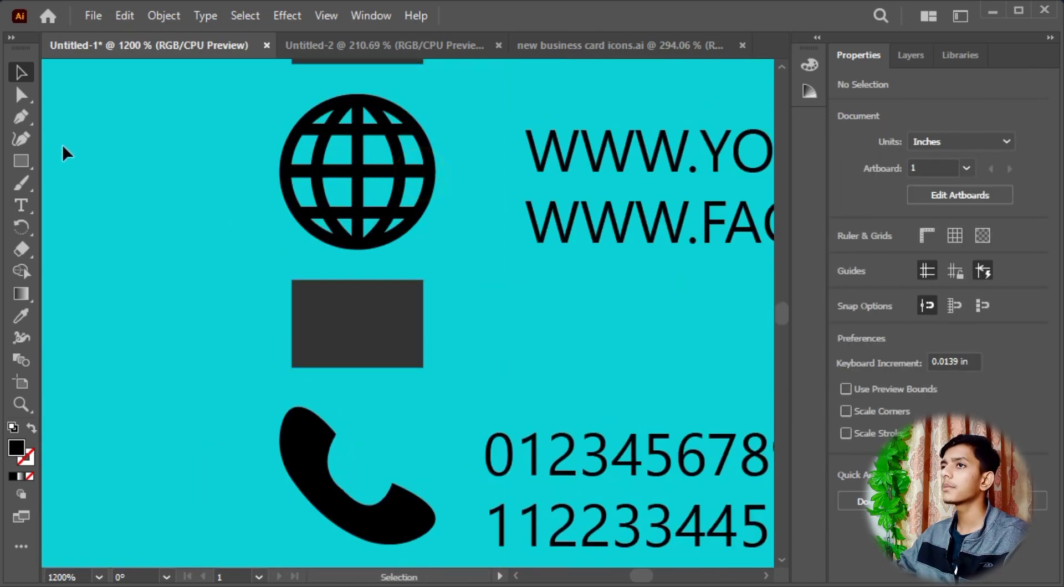
{"action": "left_click", "coordinate": [23, 118]}
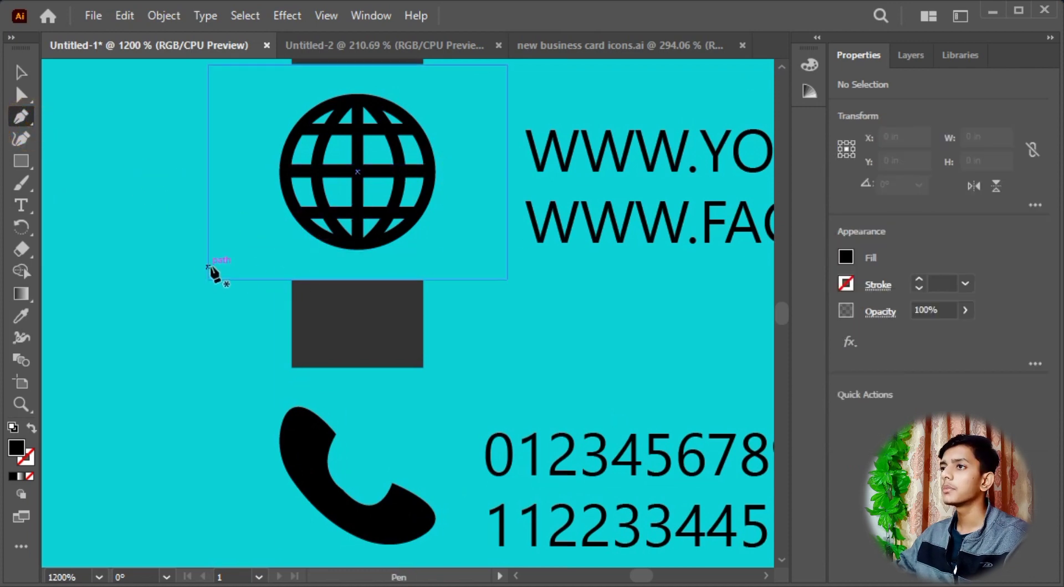
{"action": "left_click", "coordinate": [208, 279]}
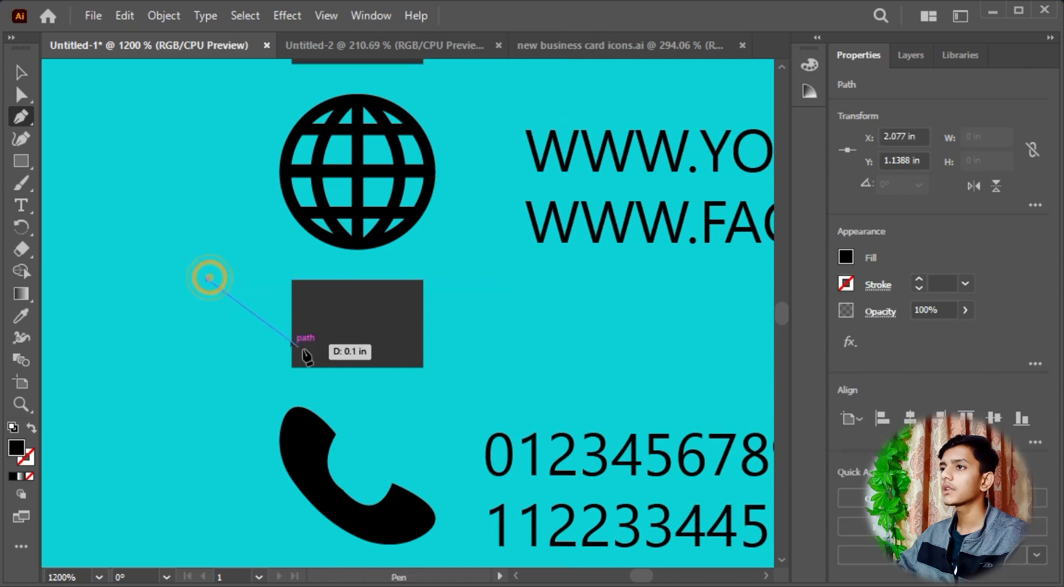
{"action": "left_click", "coordinate": [352, 367]}
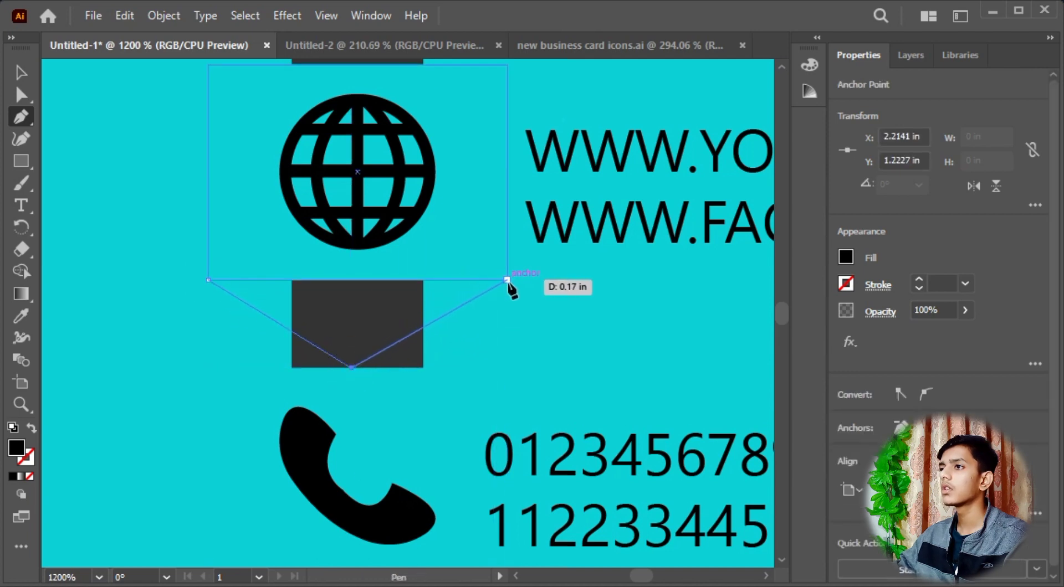
{"action": "key", "text": "ctrl+z"}
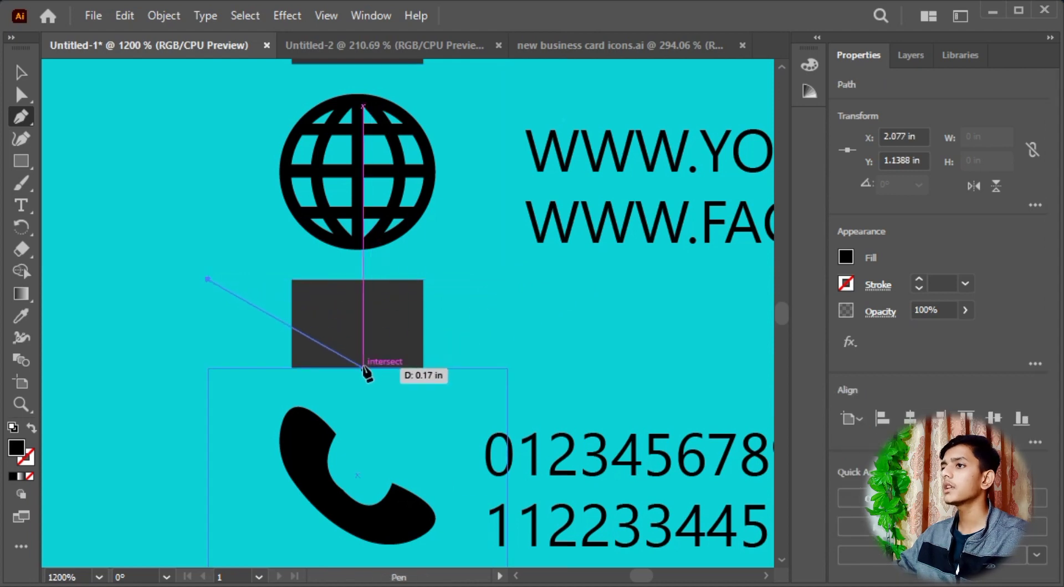
{"action": "left_click", "coordinate": [363, 368]}
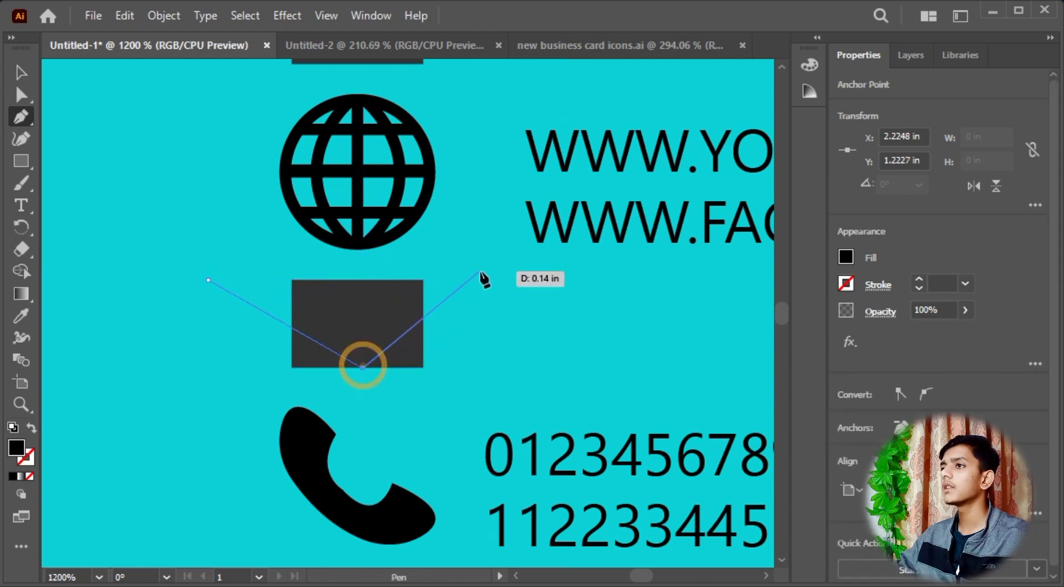
{"action": "left_click", "coordinate": [507, 280]}
{"action": "left_click", "coordinate": [208, 279]}
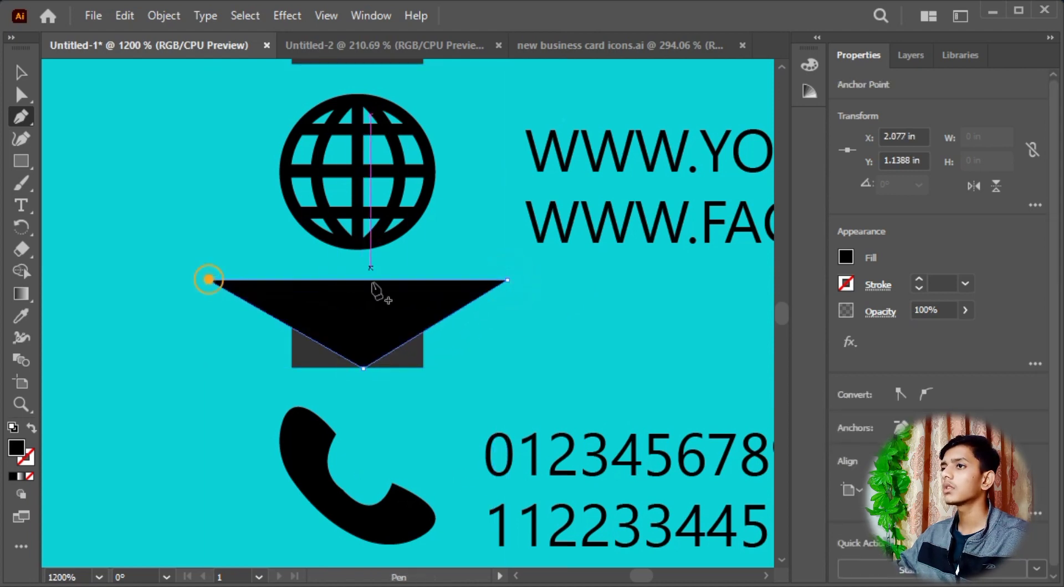
{"action": "left_click", "coordinate": [21, 72]}
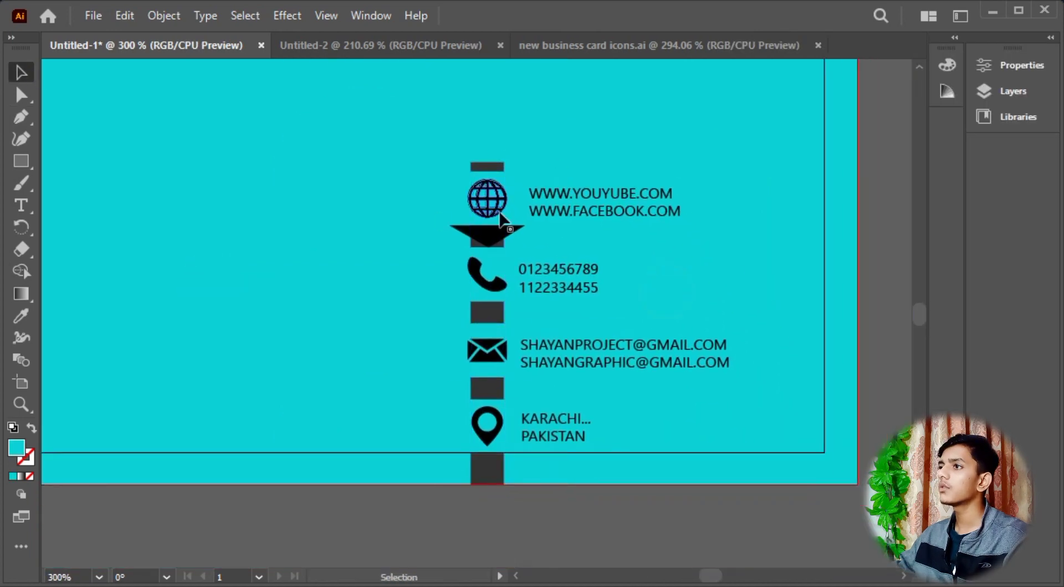
{"action": "left_click", "coordinate": [514, 205]}
{"action": "left_click", "coordinate": [501, 164]}
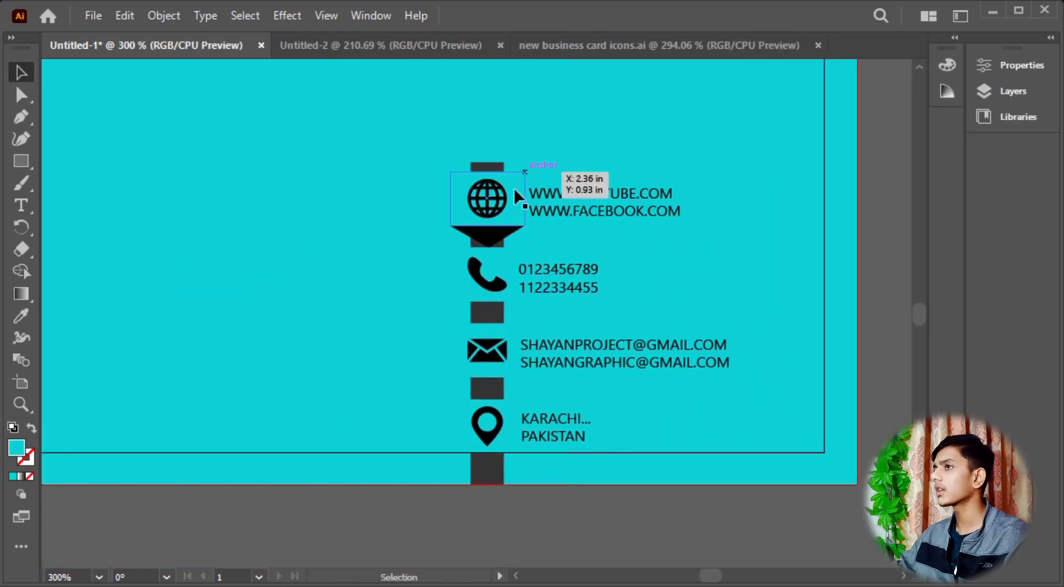
{"action": "left_click", "coordinate": [494, 167]}
{"action": "left_click", "coordinate": [512, 200]}
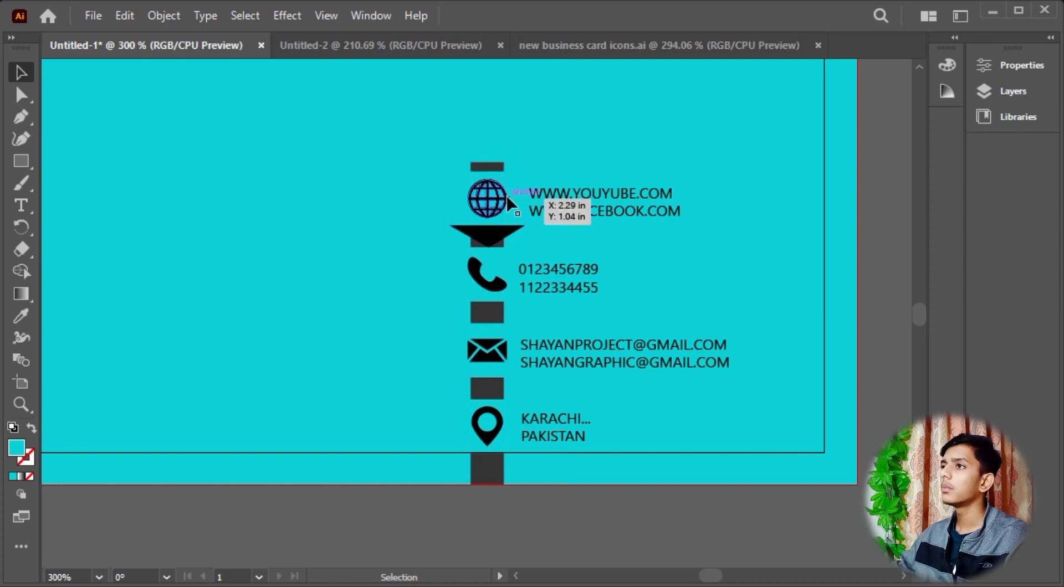
{"action": "right_click", "coordinate": [501, 237]}
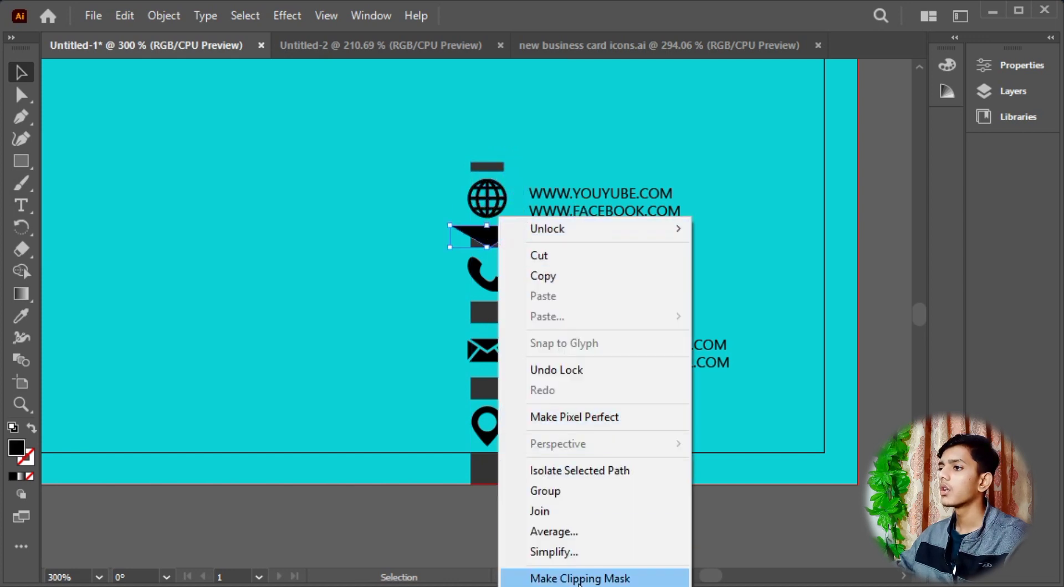
{"action": "left_click", "coordinate": [750, 501]}
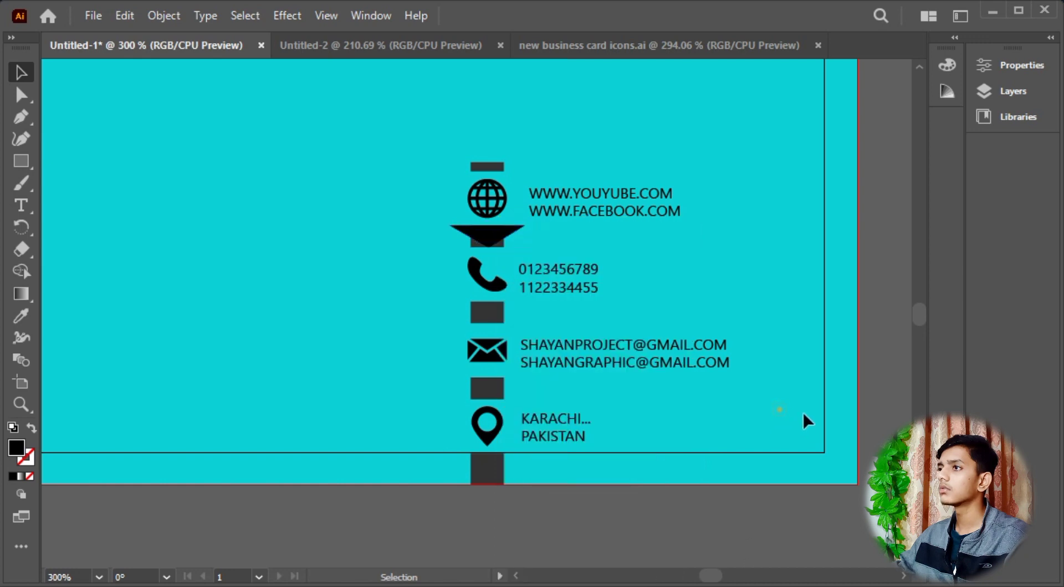
Move the triangle's path below the dark bar in the stacking order, just above the locked background rectangle.
{"action": "left_click", "coordinate": [1007, 83]}
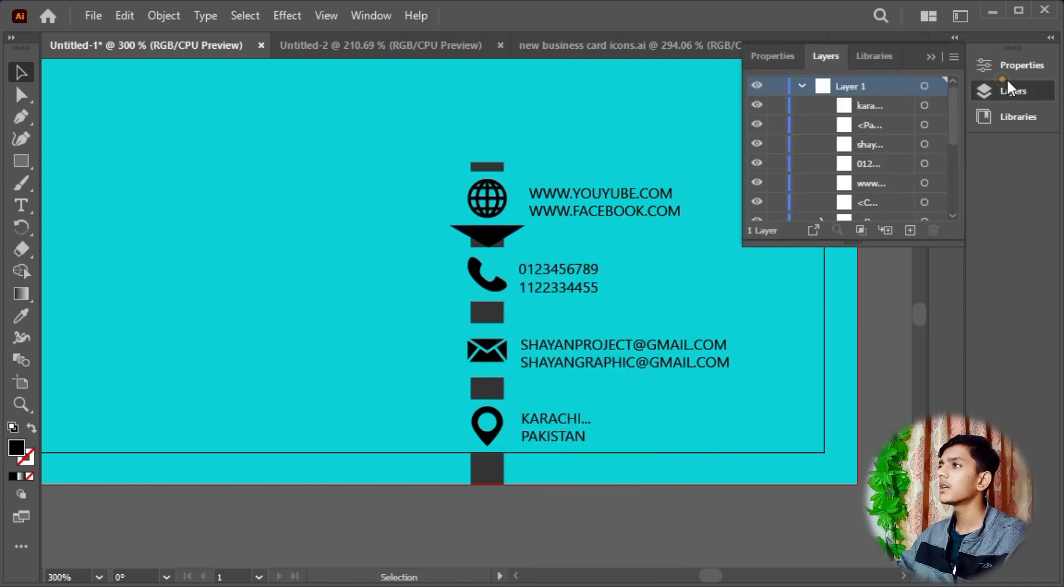
{"action": "left_click_drag", "start_coordinate": [894, 249], "coordinate": [894, 471]}
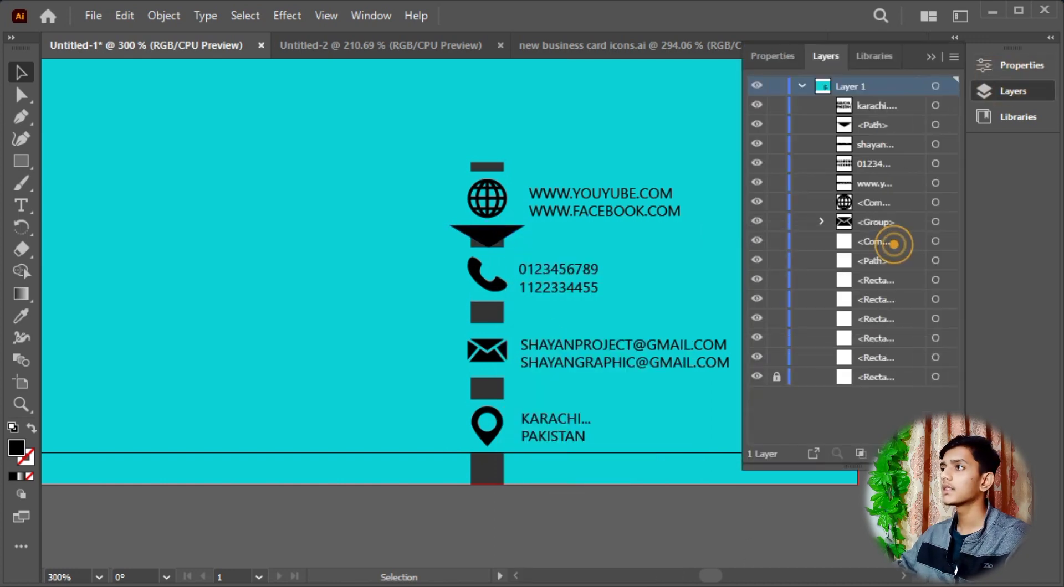
{"action": "left_click", "coordinate": [882, 102]}
{"action": "left_click", "coordinate": [893, 125]}
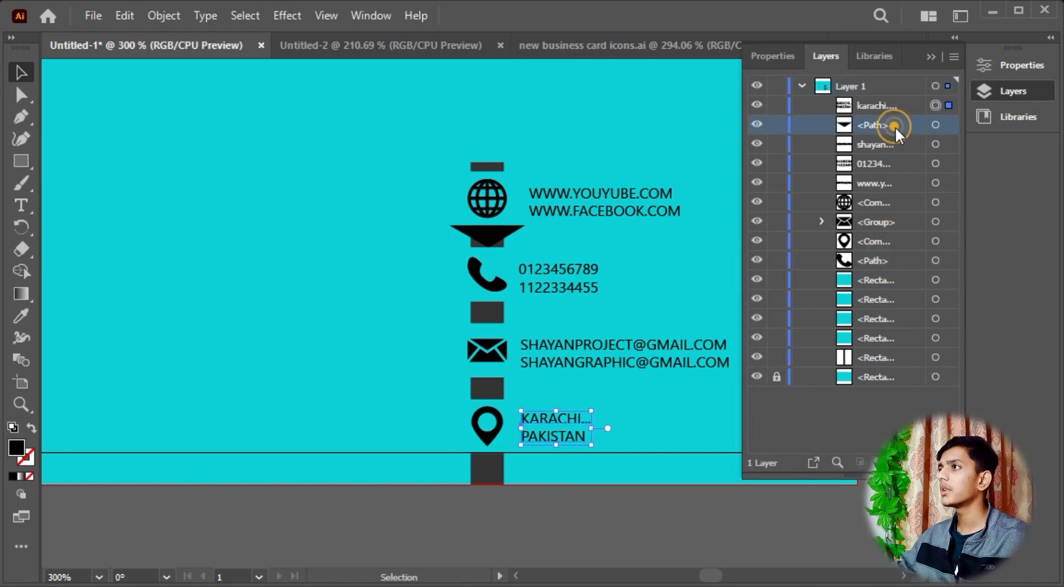
{"action": "left_click", "coordinate": [935, 125]}
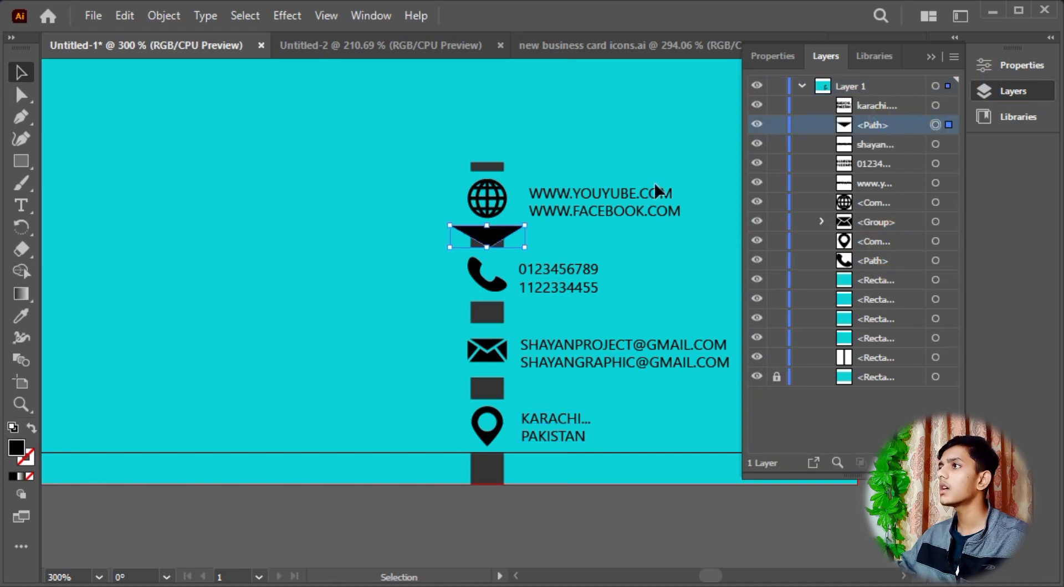
{"action": "left_click", "coordinate": [382, 254]}
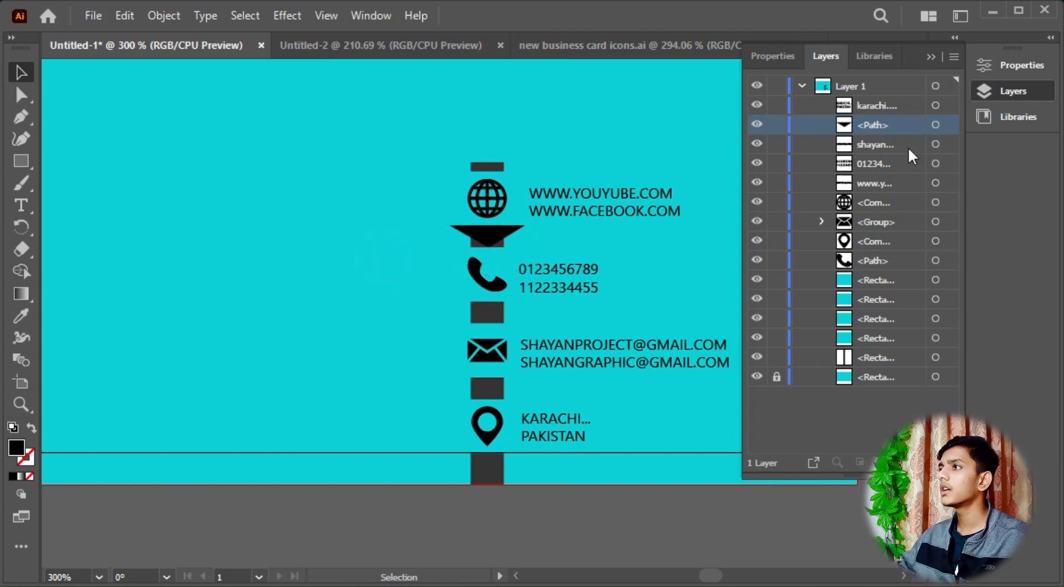
{"action": "left_click_drag", "start_coordinate": [899, 125], "coordinate": [873, 369]}
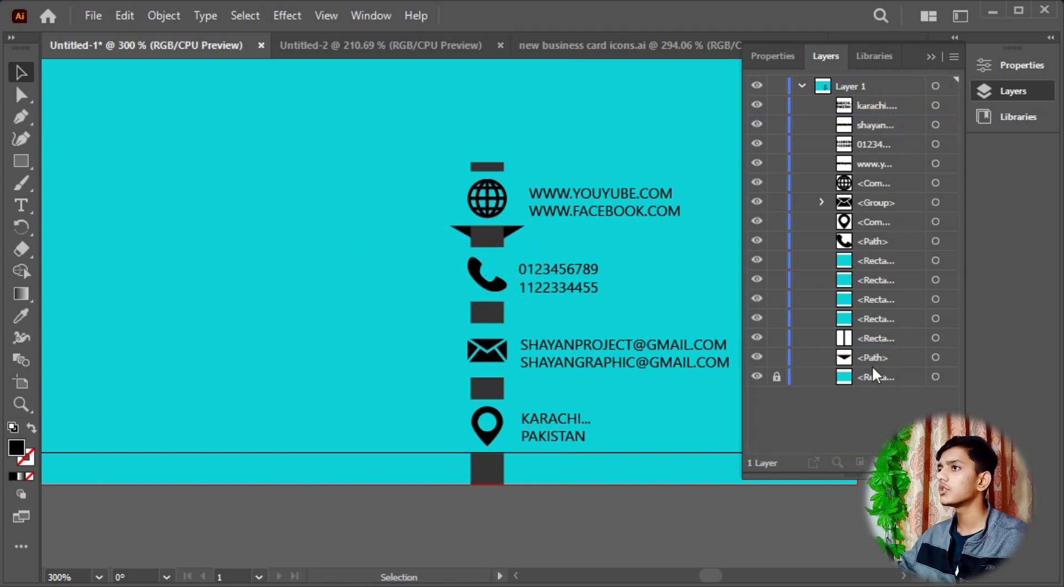
Fill the rectangle behind the globe icon with blue 0F8FBC.
{"action": "left_click", "coordinate": [448, 214]}
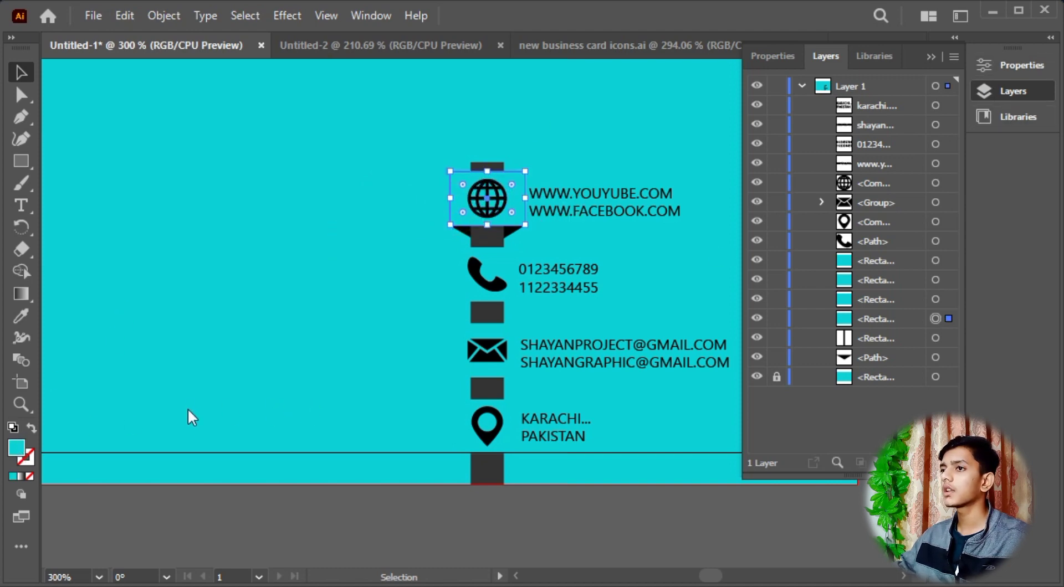
{"action": "double_click", "coordinate": [16, 450]}
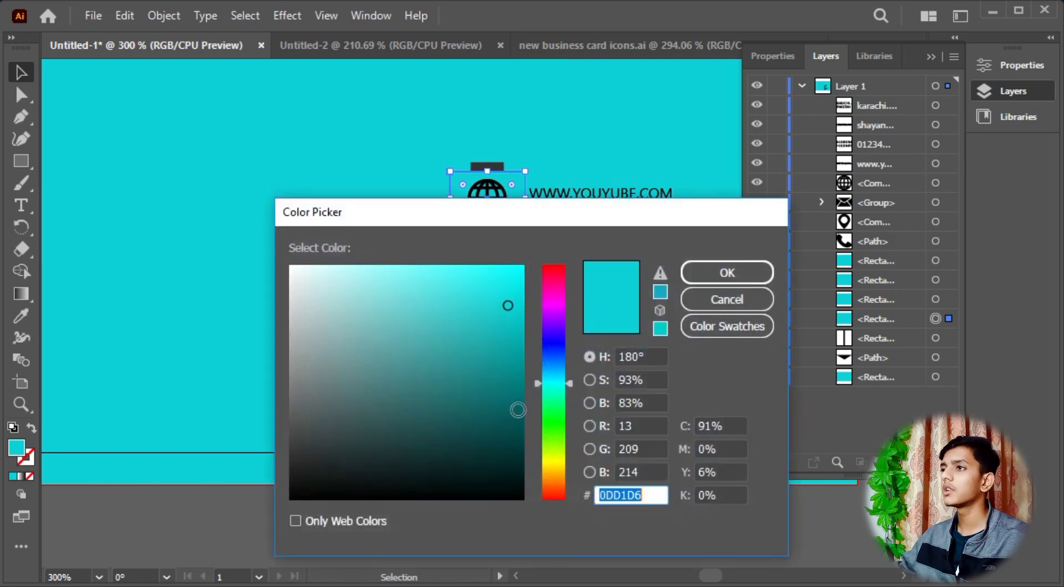
{"action": "left_click", "coordinate": [503, 317]}
{"action": "left_click", "coordinate": [502, 335]}
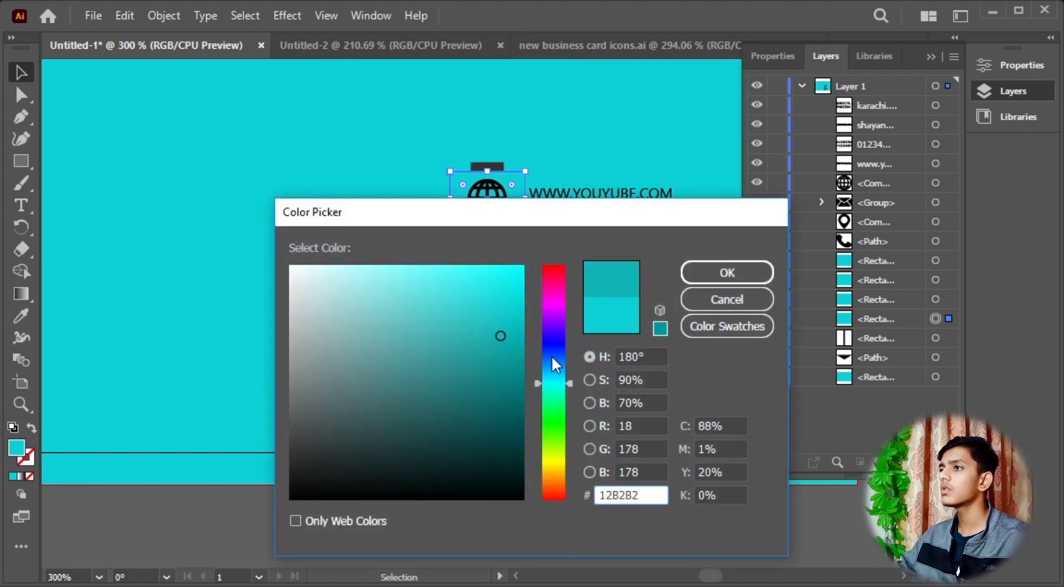
{"action": "left_click", "coordinate": [543, 372]}
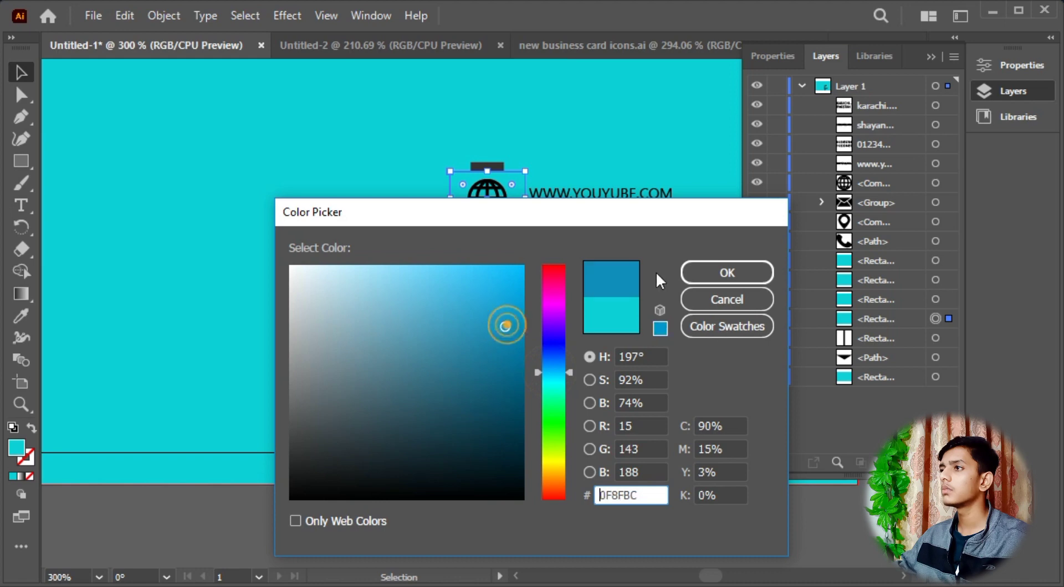
{"action": "left_click", "coordinate": [727, 272]}
{"action": "left_click", "coordinate": [316, 216]}
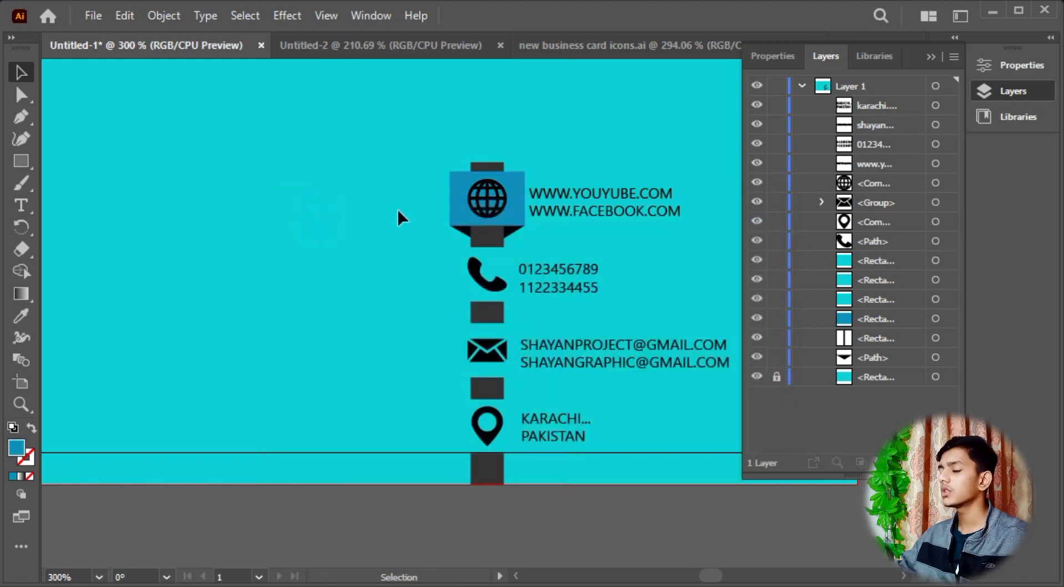
Draw a matching black triangle with the Pen tool under the phone rectangle, from its lower corners to the dark segment's lower edge.
{"action": "key", "text": "ctrl+minus"}
{"action": "key", "text": "ctrl+minus"}
{"action": "key", "text": "ctrl+equal"}
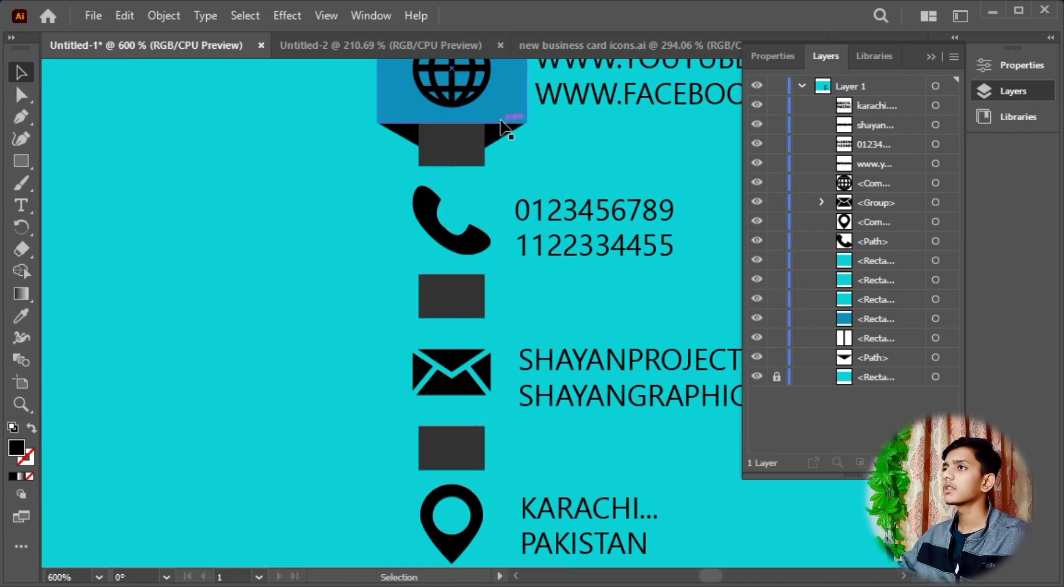
{"action": "mouse_move", "coordinate": [481, 107]}
{"action": "left_mouse_down"}
{"action": "mouse_move", "coordinate": [480, 194]}
{"action": "mouse_move", "coordinate": [491, 101]}
{"action": "left_mouse_up"}
{"action": "left_click_drag", "start_coordinate": [460, 192], "coordinate": [418, 101]}
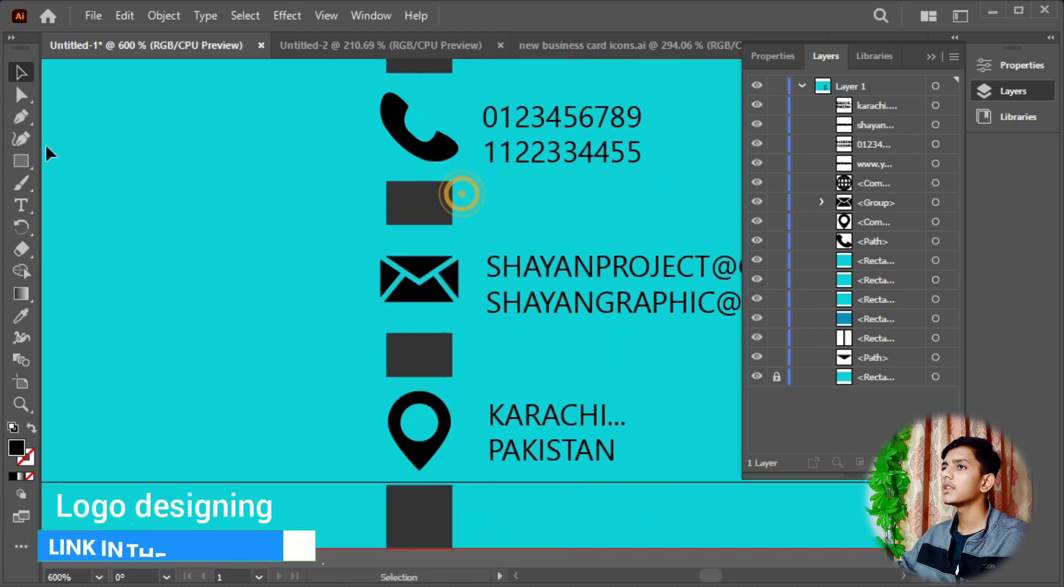
{"action": "left_click", "coordinate": [17, 119]}
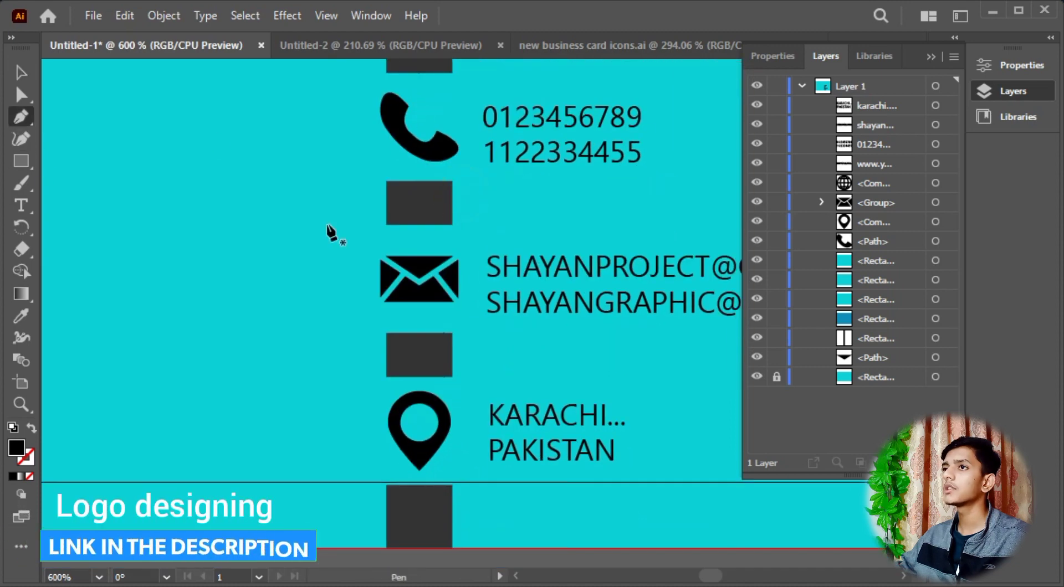
{"action": "left_click", "coordinate": [344, 180]}
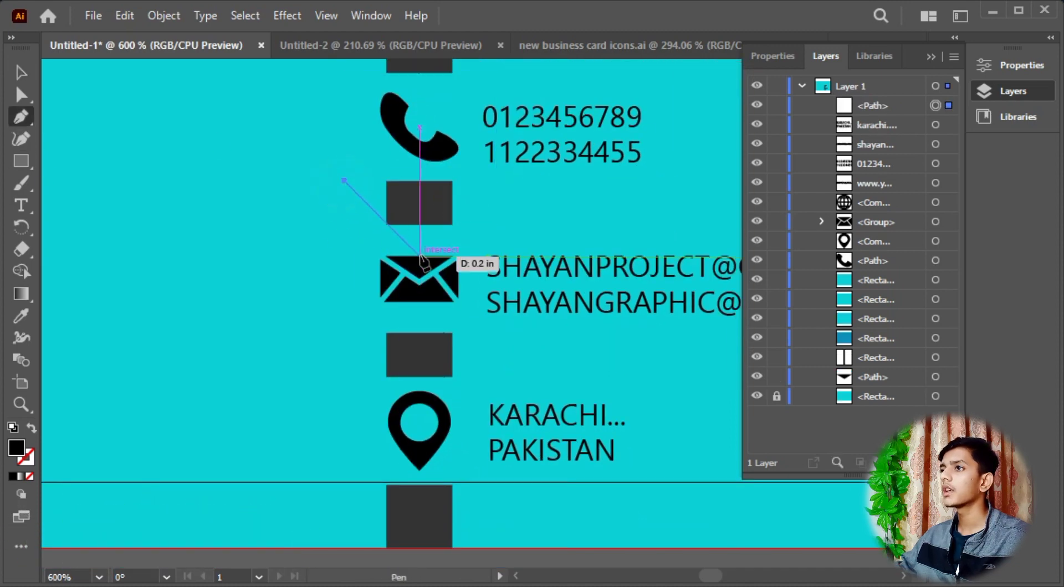
{"action": "left_click", "coordinate": [419, 256]}
{"action": "left_click", "coordinate": [494, 180]}
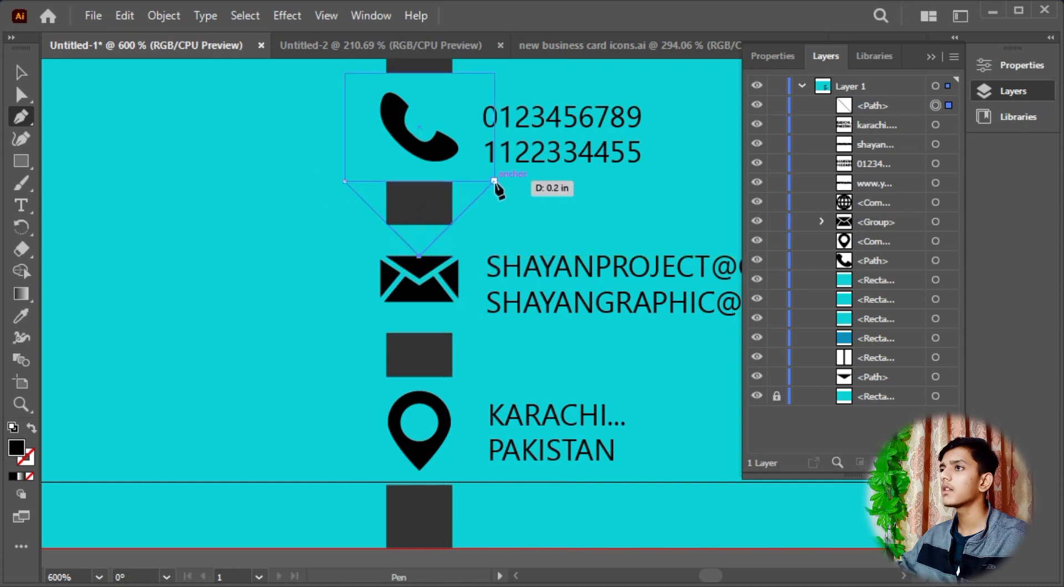
{"action": "key", "text": "ctrl+z"}
{"action": "left_click", "coordinate": [420, 225]}
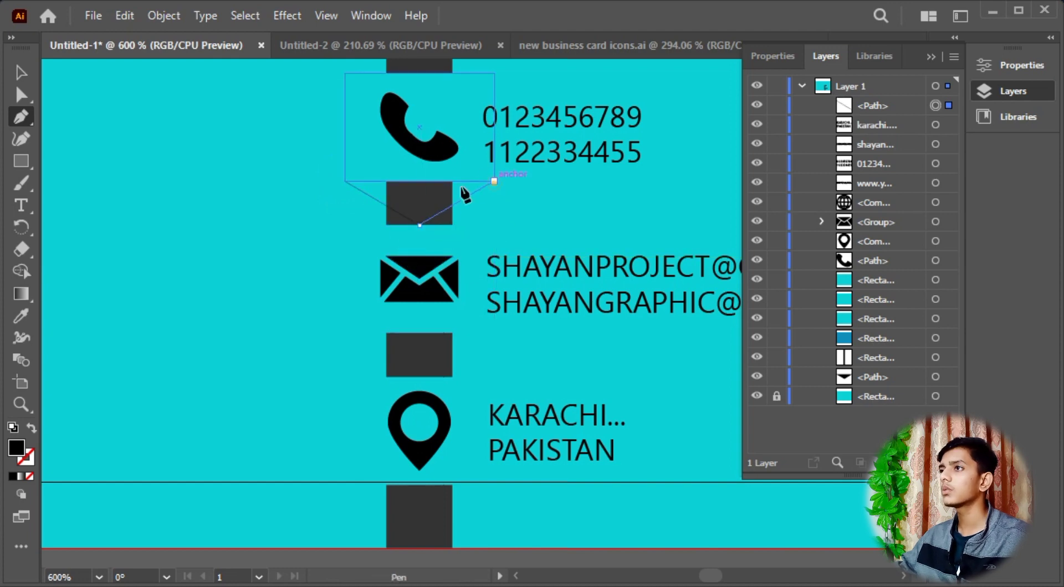
{"action": "left_click", "coordinate": [494, 181]}
{"action": "left_click", "coordinate": [345, 181]}
Move the phone triangle's path beneath the dark bar in the stacking order.
{"action": "key", "text": "v"}
{"action": "left_click_drag", "start_coordinate": [889, 102], "coordinate": [884, 348]}
{"action": "left_click", "coordinate": [935, 299]}
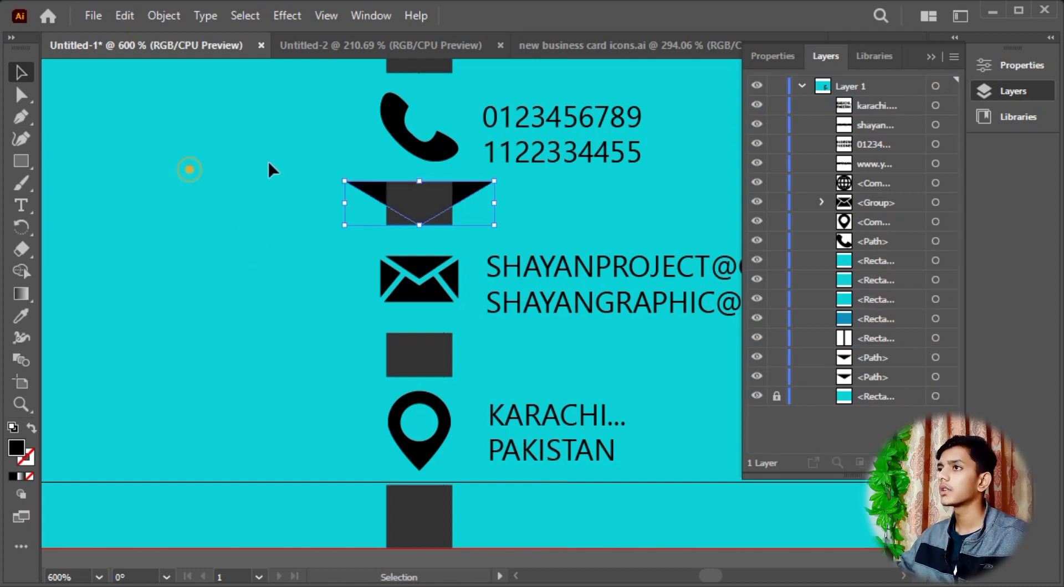
Duplicate the phone's triangle at equal spacing beneath the envelope and location pin rectangles.
{"action": "scroll", "coordinate": [268, 169], "scroll_direction": "down", "scroll_amount": 3}
{"action": "left_click_drag", "start_coordinate": [357, 124], "coordinate": [350, 280]}
{"action": "scroll", "coordinate": [459, 154], "scroll_direction": "down", "scroll_amount": 3}
{"action": "key", "text": "ctrl+d"}
{"action": "left_click_drag", "start_coordinate": [461, 413], "coordinate": [459, 511]}
Apply the globe rectangle's blue fill to the phone, envelope and location pin rectangles with the Eyedropper.
{"action": "left_click", "coordinate": [464, 390]}
{"action": "left_click", "coordinate": [467, 224], "text": "shift"}
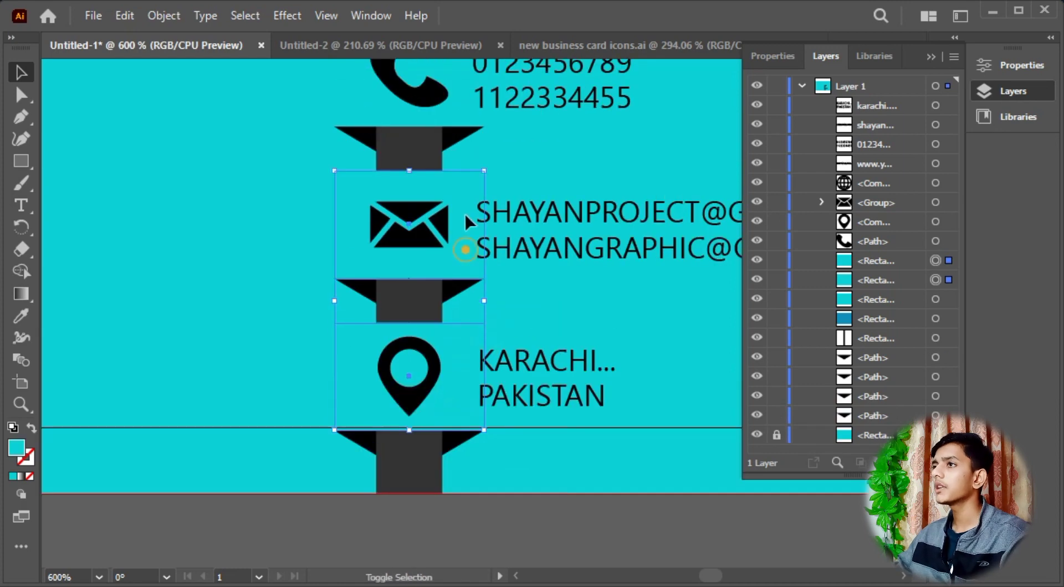
{"action": "left_click", "coordinate": [467, 98], "text": "shift"}
{"action": "left_click_drag", "start_coordinate": [467, 99], "coordinate": [437, 355]}
{"action": "left_click", "coordinate": [22, 317]}
{"action": "left_click", "coordinate": [435, 192]}
{"action": "key", "text": "v"}
{"action": "scroll", "coordinate": [532, 159], "scroll_direction": "down", "scroll_amount": 2}
{"action": "left_click", "coordinate": [427, 232]}
{"action": "scroll", "coordinate": [434, 255], "scroll_direction": "up", "scroll_amount": 2}
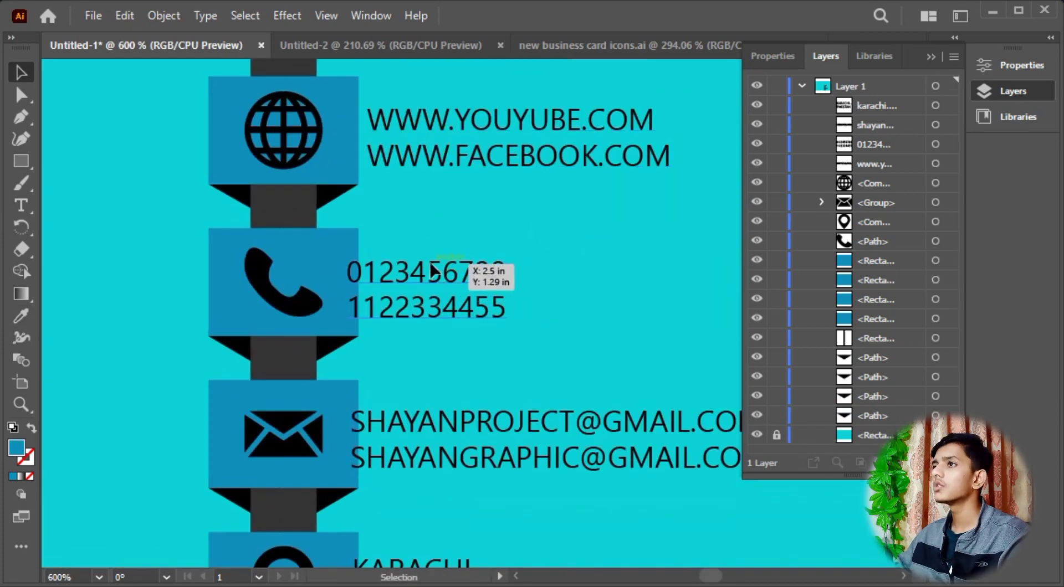
Shift the phone, e-mail and address text blocks slightly to the right so they clear the blue rectangles.
{"action": "left_click_drag", "start_coordinate": [434, 269], "coordinate": [456, 270]}
{"action": "left_click_drag", "start_coordinate": [438, 378], "coordinate": [427, 210]}
{"action": "left_click_drag", "start_coordinate": [427, 256], "coordinate": [447, 257]}
{"action": "left_click_drag", "start_coordinate": [441, 423], "coordinate": [419, 233]}
{"action": "left_click_drag", "start_coordinate": [418, 236], "coordinate": [438, 237]}
{"action": "left_click", "coordinate": [494, 236]}
{"action": "key", "text": "ctrl+minus"}
{"action": "key", "text": "ctrl+minus"}
{"action": "key", "text": "ctrl+minus"}
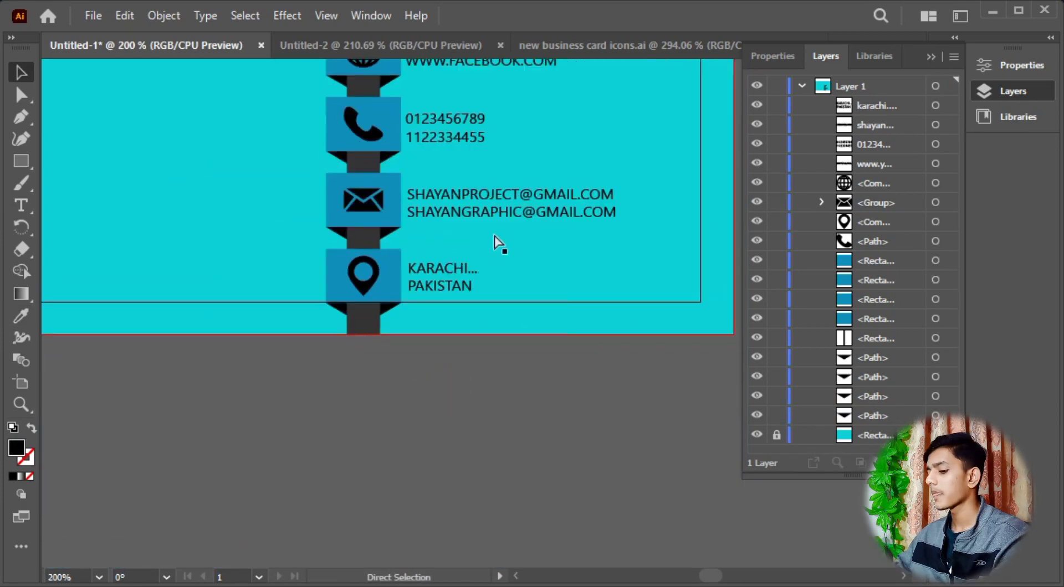
{"action": "left_click_drag", "start_coordinate": [488, 134], "coordinate": [489, 245]}
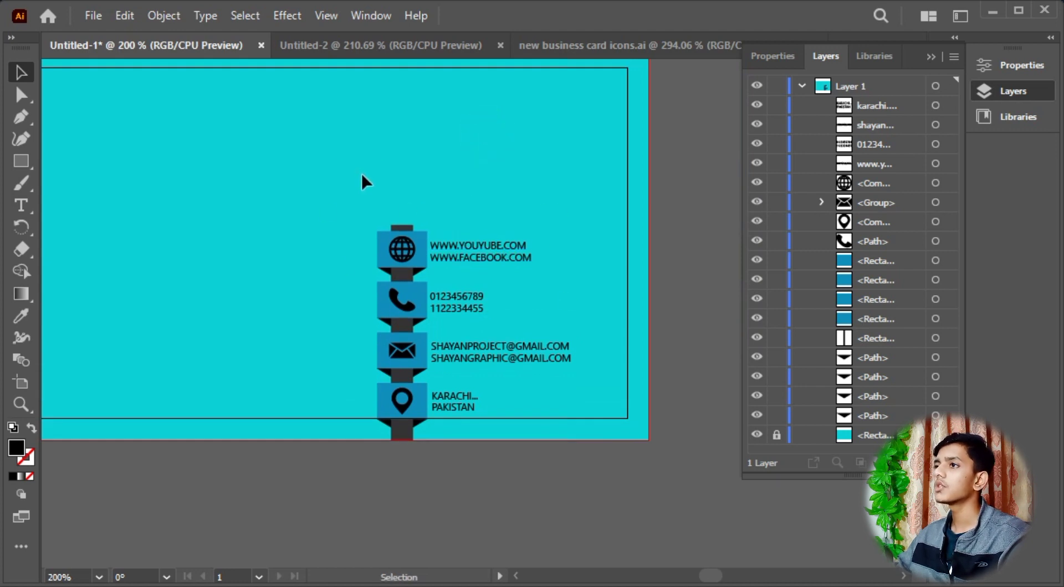
{"action": "left_click_drag", "start_coordinate": [323, 187], "coordinate": [439, 173]}
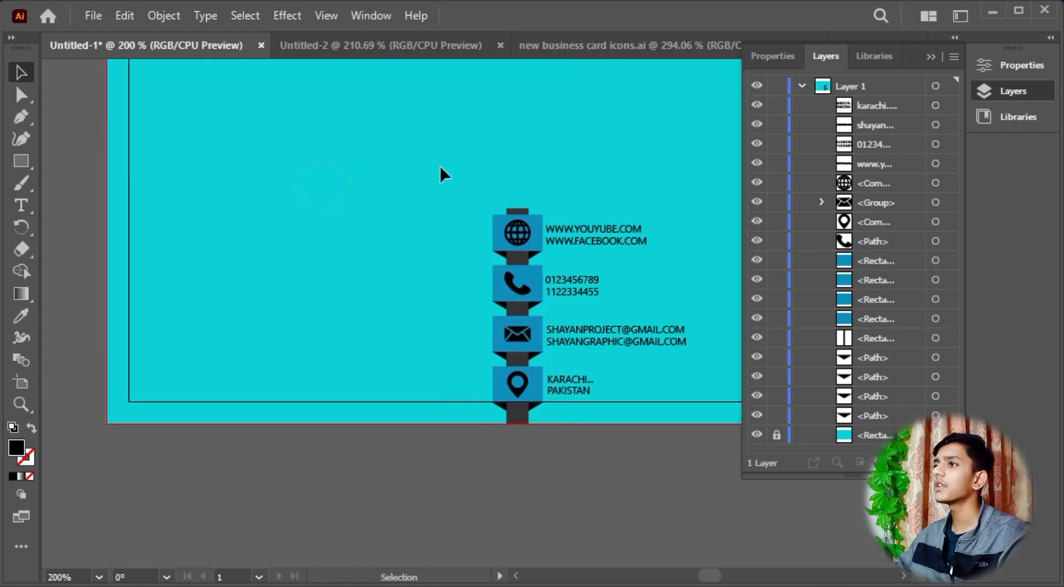
Collapse the layer list and group the dark bar, ribbon blocks, icons and contact texts into one group.
{"action": "mouse_move", "coordinate": [532, 162]}
{"action": "left_mouse_down"}
{"action": "mouse_move", "coordinate": [482, 171]}
{"action": "mouse_move", "coordinate": [519, 162]}
{"action": "left_mouse_up"}
{"action": "left_click", "coordinate": [931, 56]}
{"action": "left_click_drag", "start_coordinate": [746, 476], "coordinate": [773, 480]}
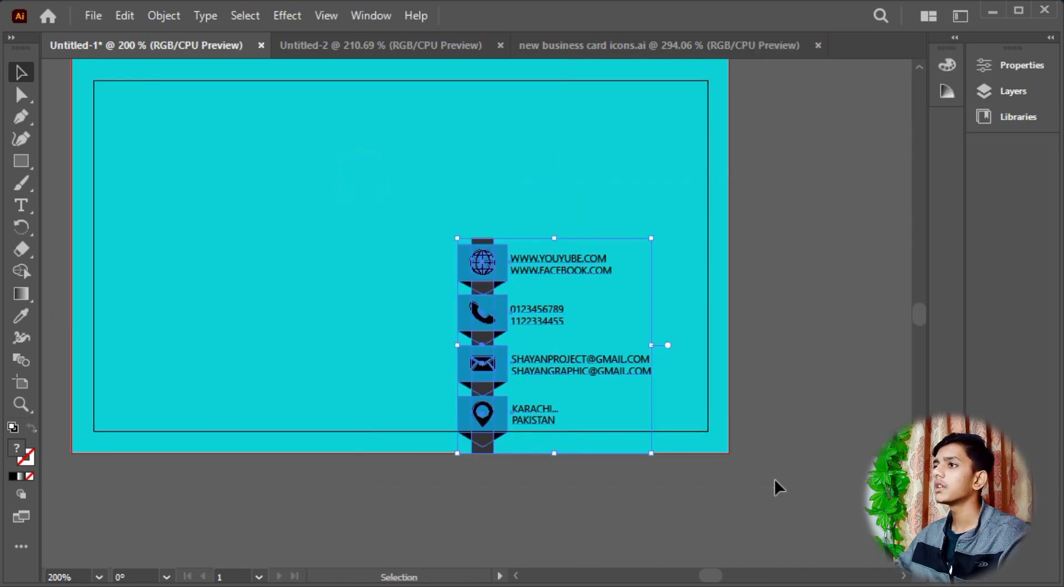
{"action": "left_click", "coordinate": [757, 434]}
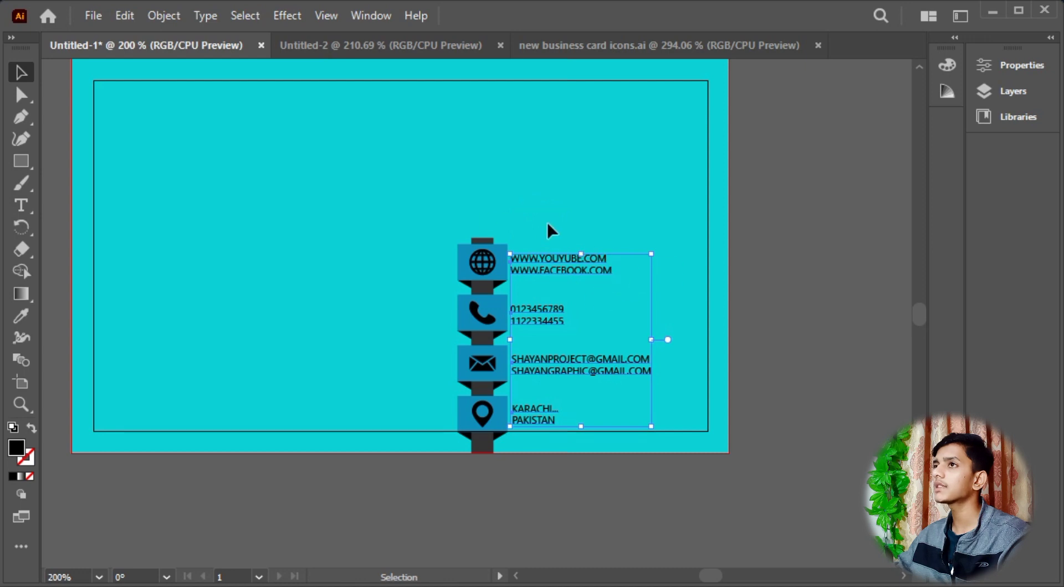
{"action": "left_click_drag", "start_coordinate": [402, 181], "coordinate": [729, 523]}
{"action": "key", "text": "ctrl+g"}
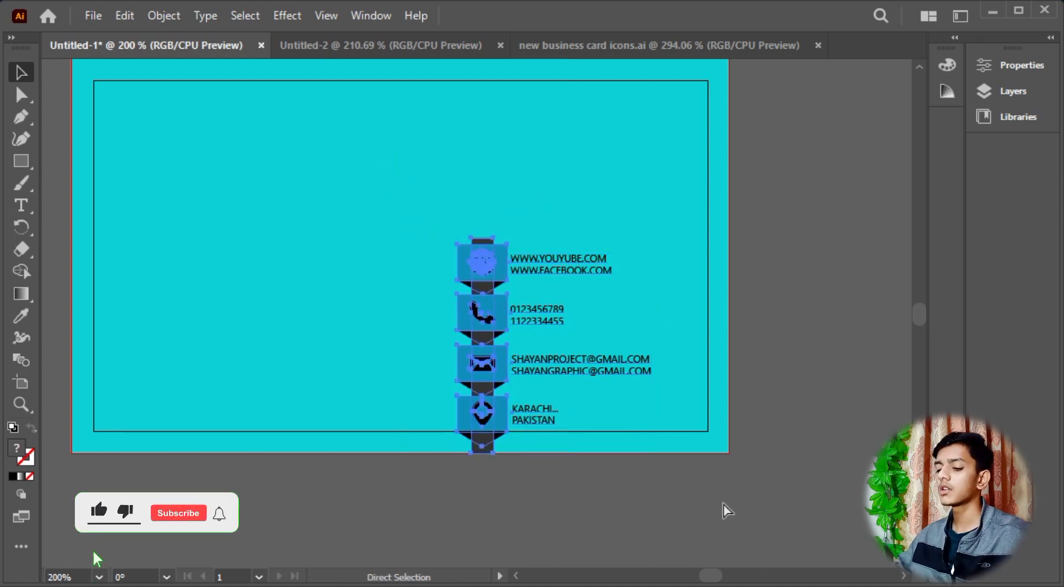
Enlarge the grouped contact block proportionally and move it up so the dark bar ends at the card's lower bleed edge.
{"action": "left_click", "coordinate": [620, 174]}
{"action": "left_click_drag", "start_coordinate": [557, 202], "coordinate": [613, 202]}
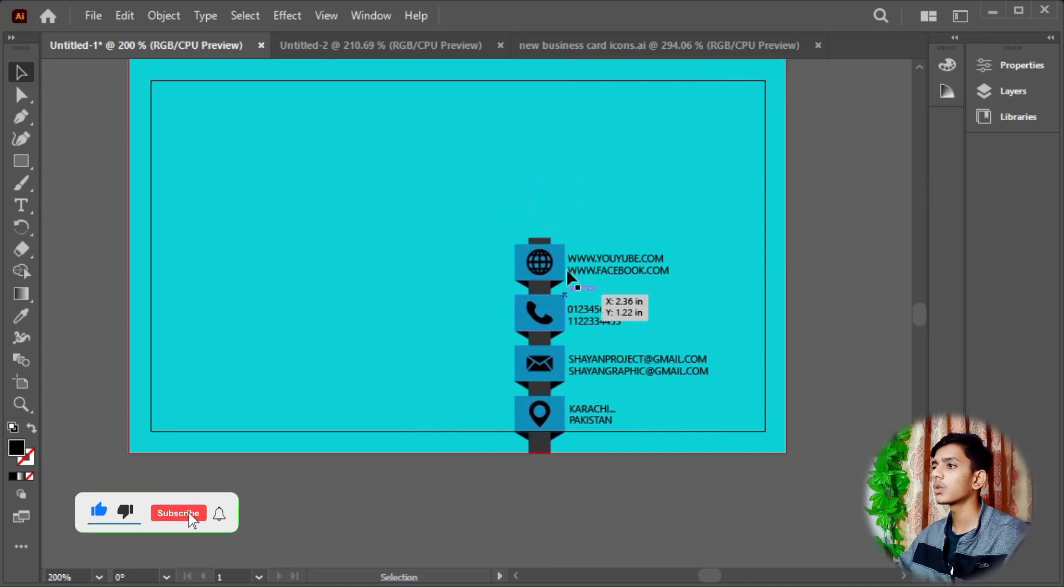
{"action": "left_click_drag", "start_coordinate": [433, 231], "coordinate": [730, 493]}
{"action": "left_click_drag", "start_coordinate": [712, 457], "coordinate": [757, 508]}
{"action": "left_click_drag", "start_coordinate": [679, 387], "coordinate": [664, 334]}
{"action": "left_click", "coordinate": [662, 480]}
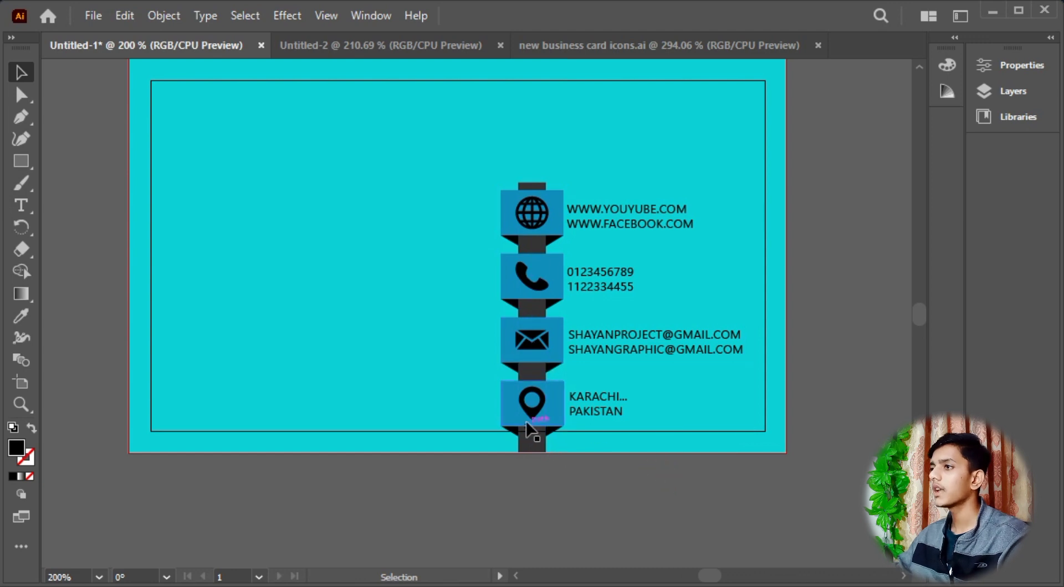
Ungroup the enlarged contact block into its separate bar, rectangles, icons and texts.
{"action": "mouse_move", "coordinate": [543, 413]}
{"action": "left_mouse_down"}
{"action": "mouse_move", "coordinate": [540, 399]}
{"action": "mouse_move", "coordinate": [548, 418]}
{"action": "left_mouse_up"}
{"action": "left_click", "coordinate": [542, 339]}
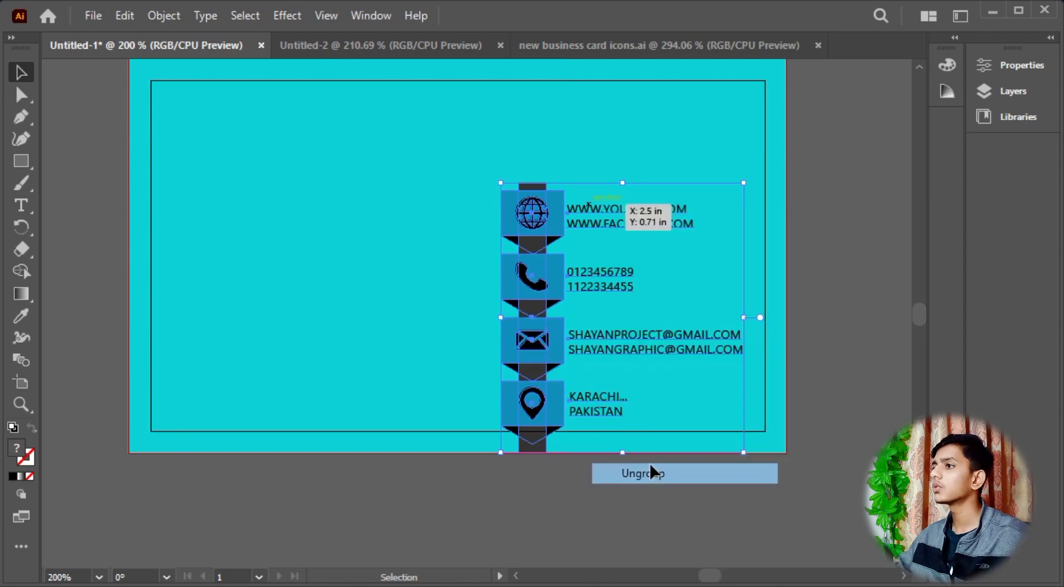
{"action": "left_click", "coordinate": [654, 472]}
{"action": "left_click", "coordinate": [637, 131]}
Scale down the globe icon together with its blue rectangle and fold triangle around their shared centre.
{"action": "key", "text": "ctrl+equal"}
{"action": "key", "text": "ctrl+equal"}
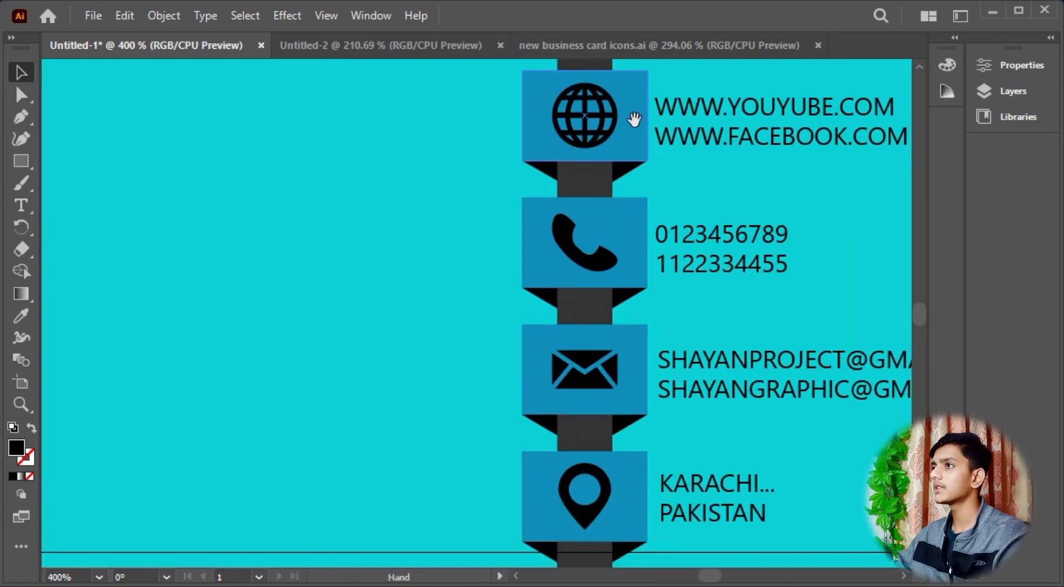
{"action": "scroll", "coordinate": [634, 118], "scroll_direction": "up", "scroll_amount": 3}
{"action": "scroll", "coordinate": [580, 203], "scroll_direction": "down", "scroll_amount": 3}
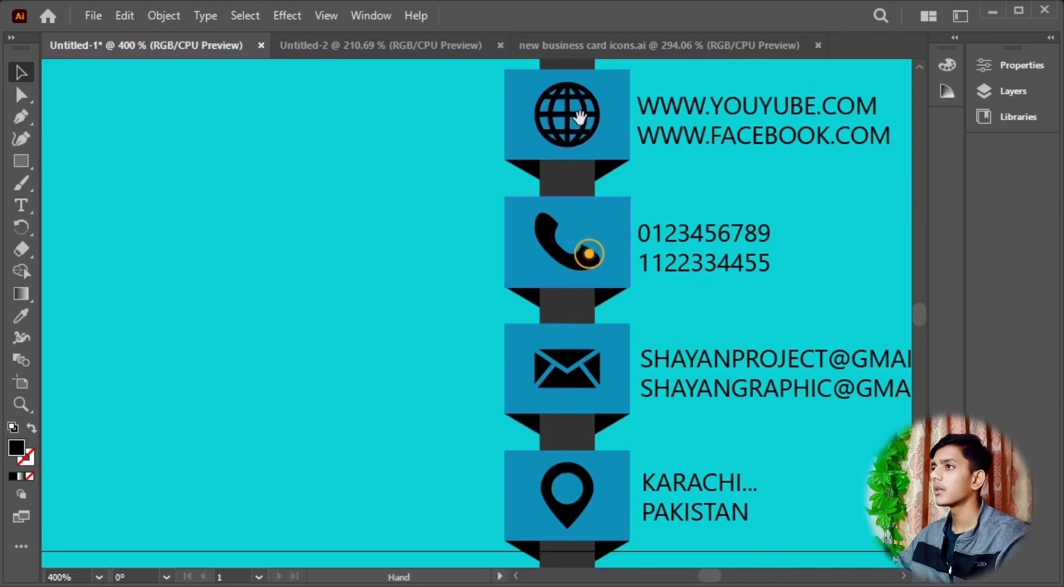
{"action": "left_click", "coordinate": [510, 118]}
{"action": "left_click", "coordinate": [597, 118], "text": "shift"}
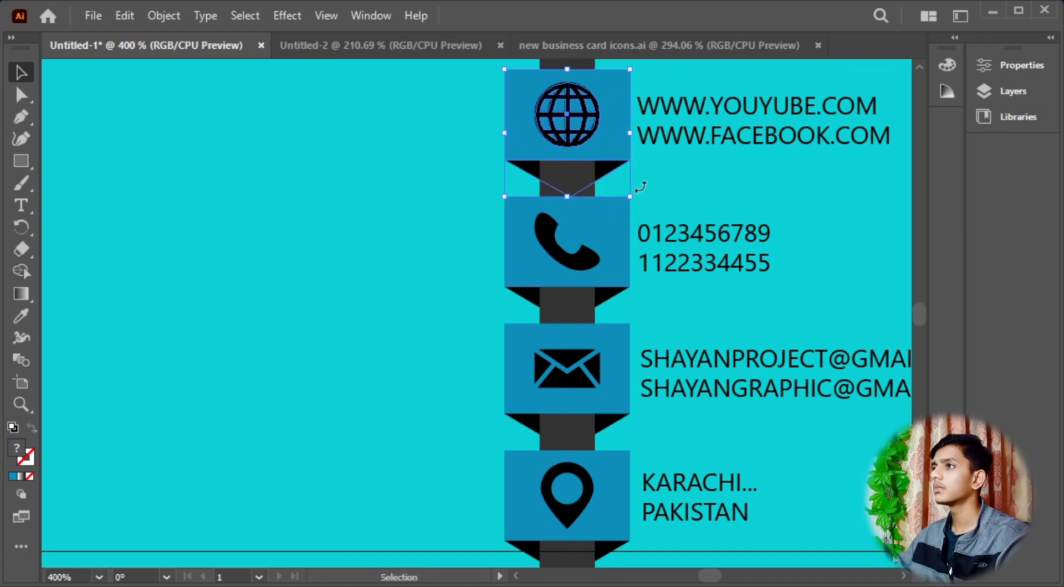
{"action": "left_click_drag", "start_coordinate": [632, 195], "coordinate": [627, 185]}
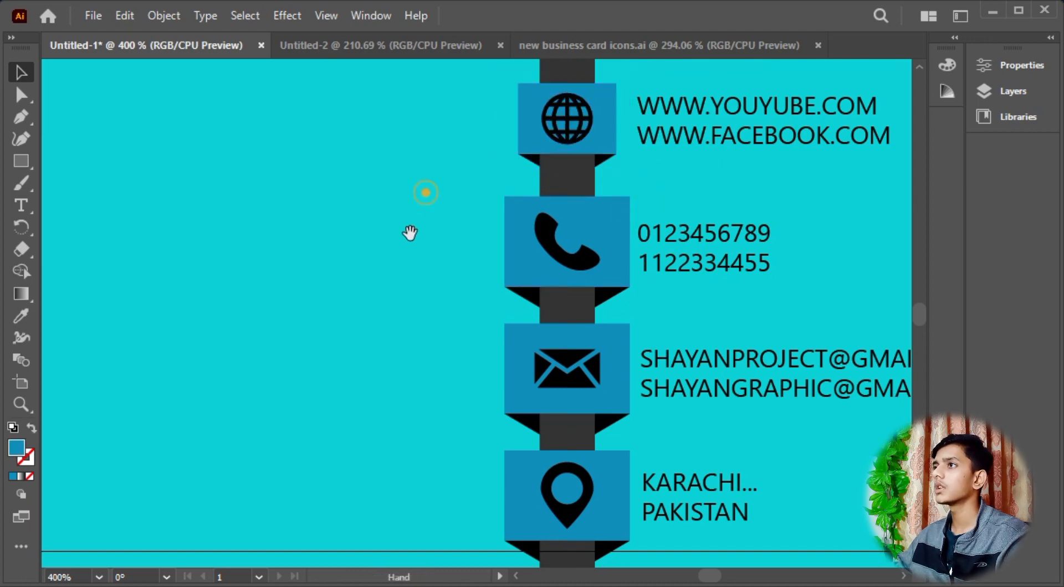
Scale down the phone icon together with its blue rectangle and fold triangle around their shared centre.
{"action": "left_click_drag", "start_coordinate": [411, 232], "coordinate": [410, 122]}
{"action": "left_click", "coordinate": [508, 151]}
{"action": "left_click", "coordinate": [583, 149], "text": "shift"}
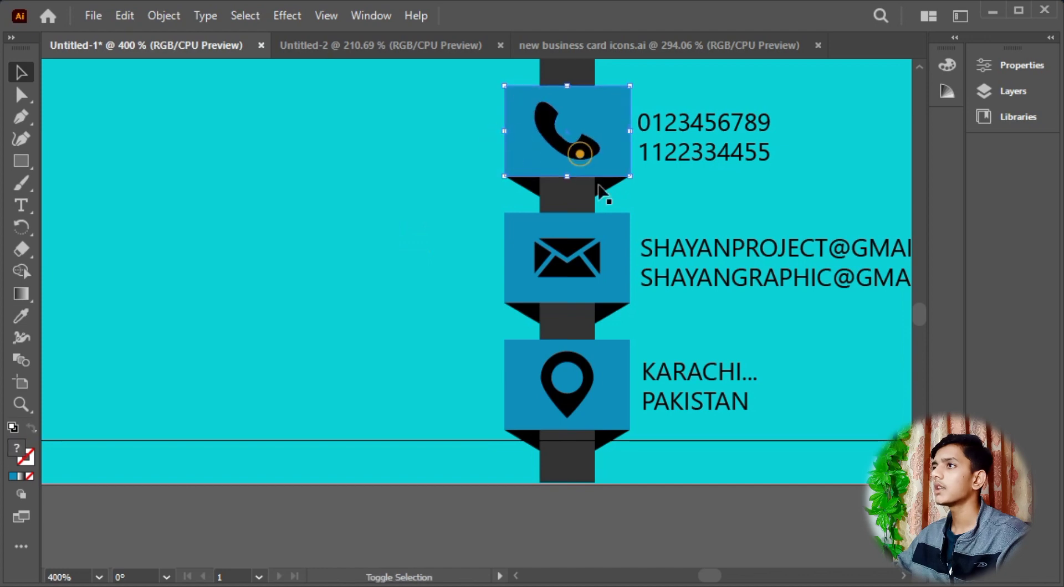
{"action": "left_click", "coordinate": [604, 186], "text": "shift"}
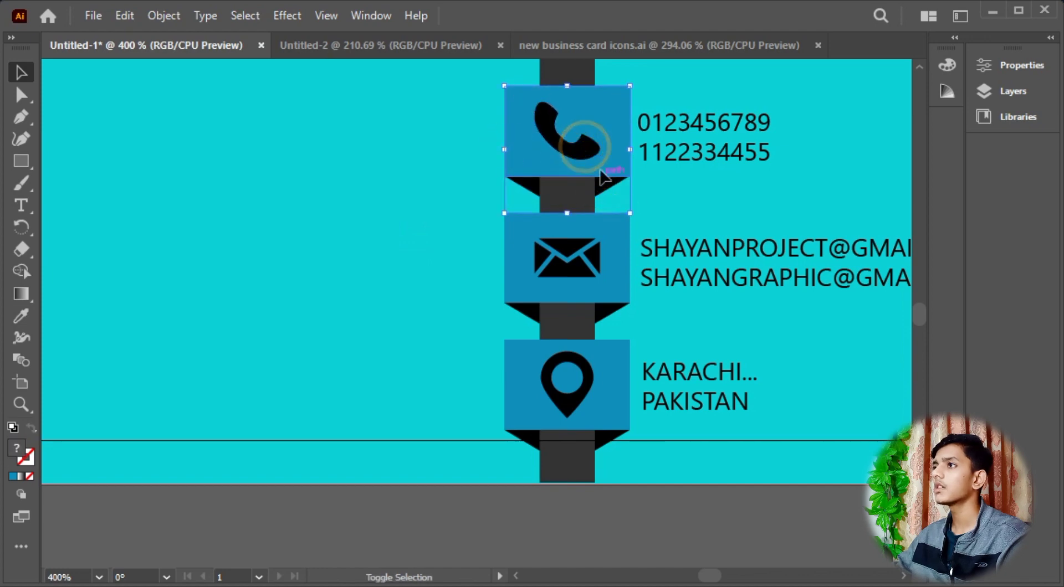
{"action": "left_click_drag", "start_coordinate": [630, 215], "coordinate": [593, 120]}
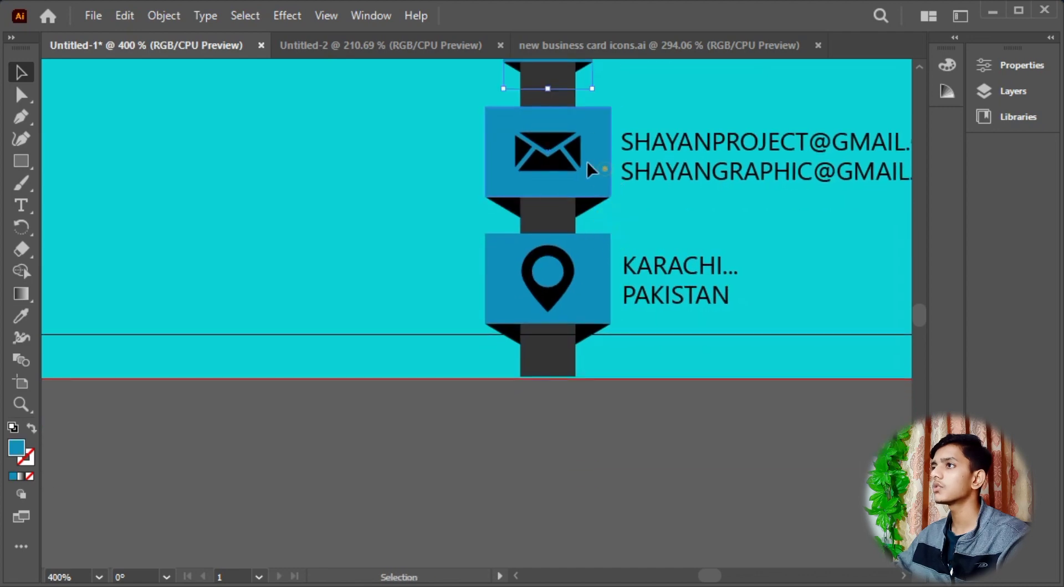
Scale down the envelope icon together with its blue rectangle and fold triangle around their shared centre.
{"action": "left_click", "coordinate": [547, 143]}
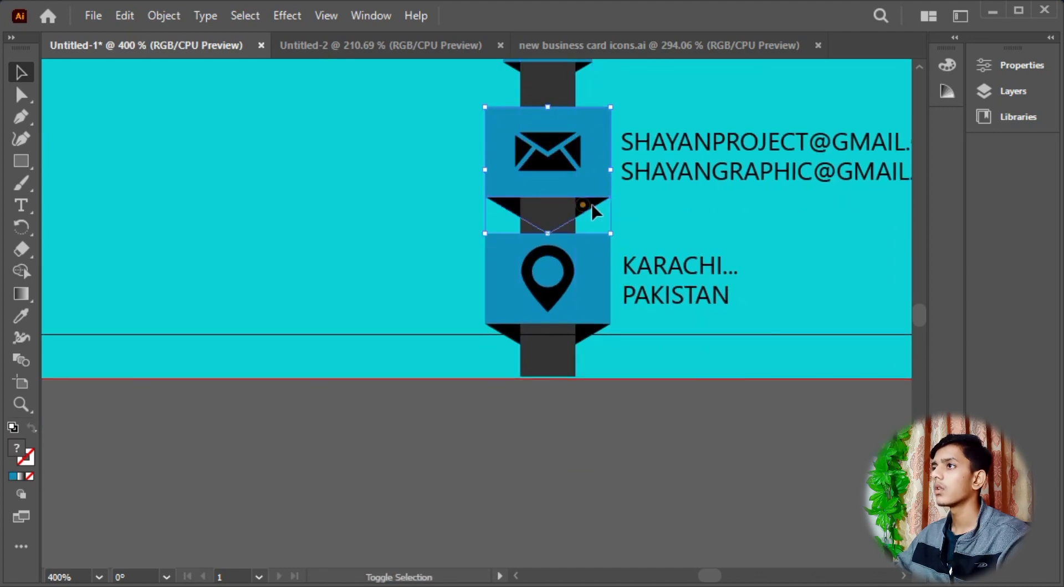
{"action": "left_click_drag", "start_coordinate": [610, 233], "coordinate": [599, 215]}
{"action": "left_click_drag", "start_coordinate": [504, 211], "coordinate": [499, 88]}
Scale down the location pin icon together with its blue rectangle and fold triangle around their shared centre.
{"action": "left_click", "coordinate": [500, 136]}
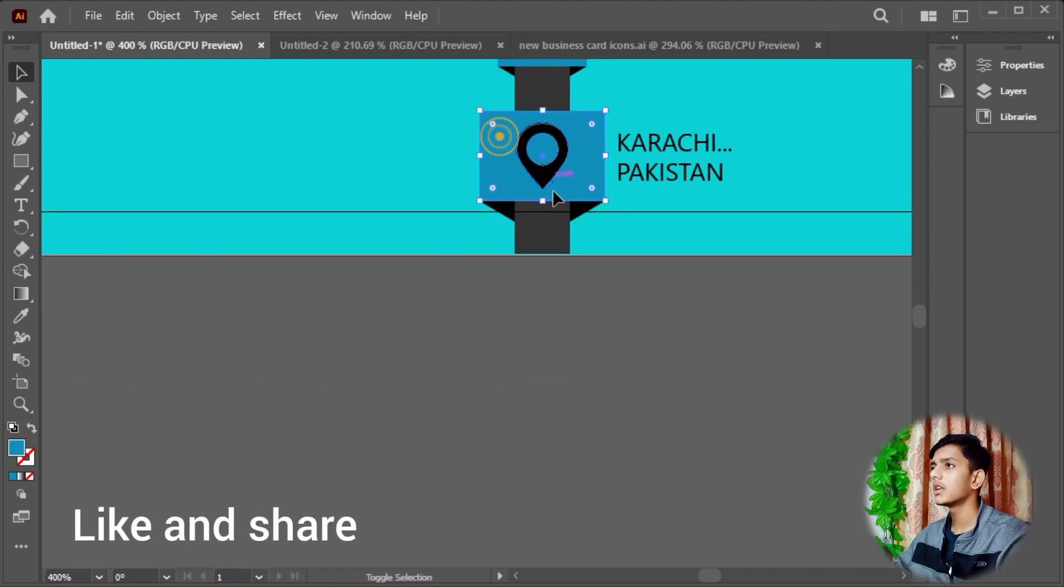
{"action": "left_click", "coordinate": [583, 210]}
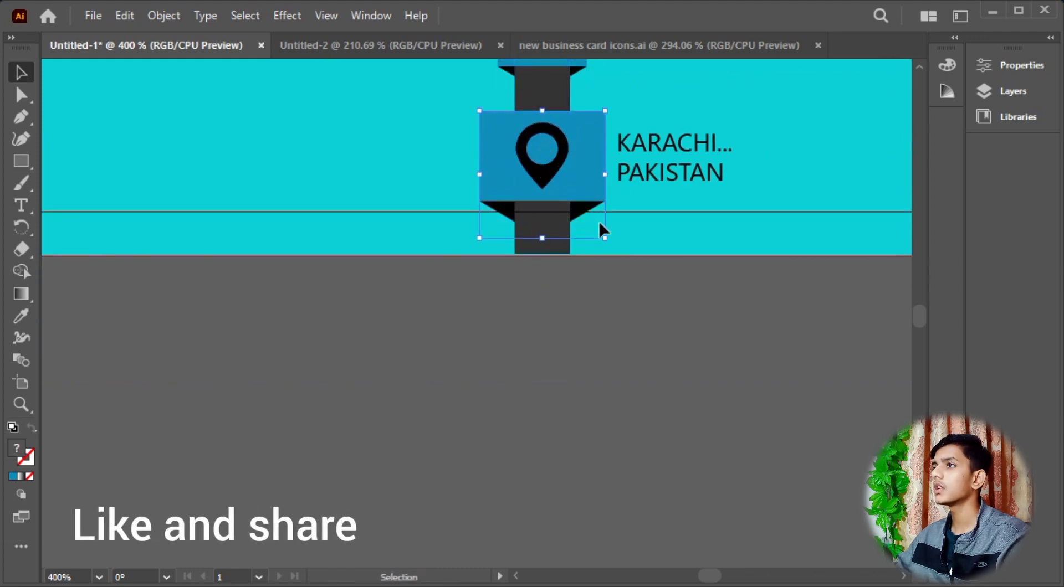
{"action": "left_click_drag", "start_coordinate": [605, 237], "coordinate": [594, 220]}
{"action": "left_click", "coordinate": [594, 277]}
Lock the dark vertical bar so the contact rows can be selected without it.
{"action": "left_click_drag", "start_coordinate": [632, 179], "coordinate": [660, 361]}
{"action": "left_click", "coordinate": [563, 250]}
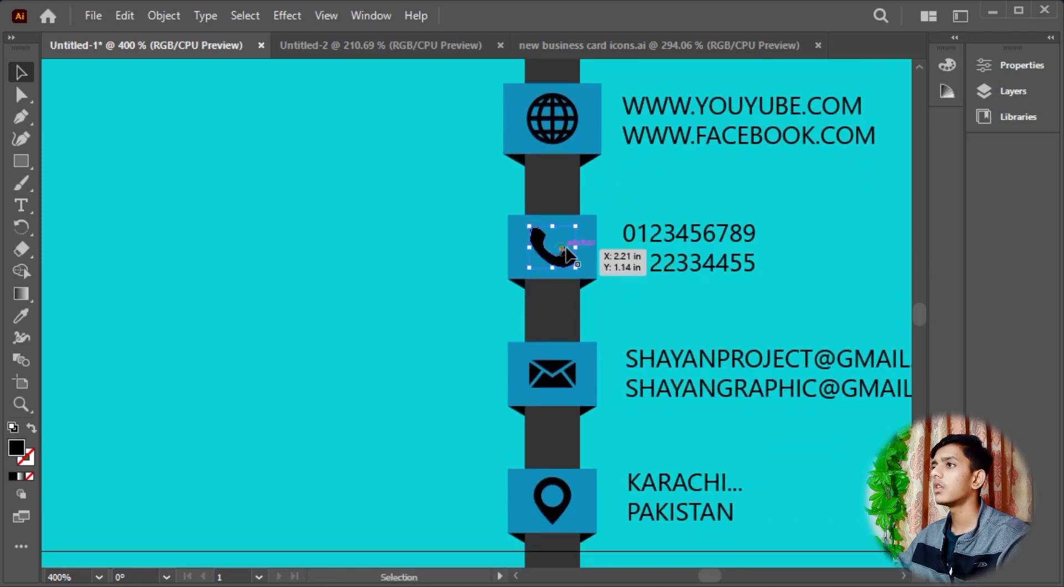
{"action": "scroll", "coordinate": [514, 218], "scroll_direction": "up", "scroll_amount": 4}
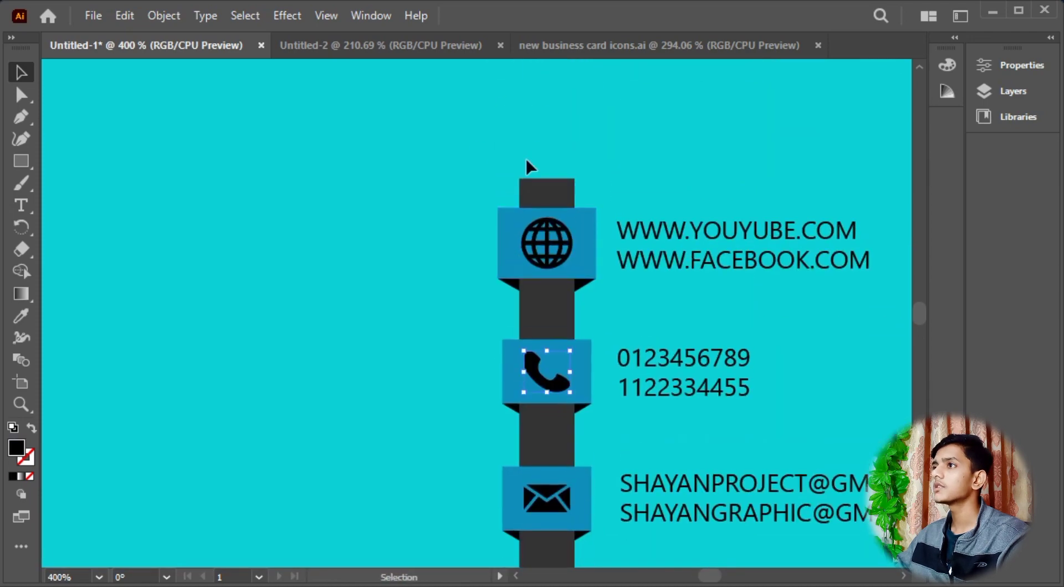
{"action": "left_click_drag", "start_coordinate": [512, 138], "coordinate": [563, 199]}
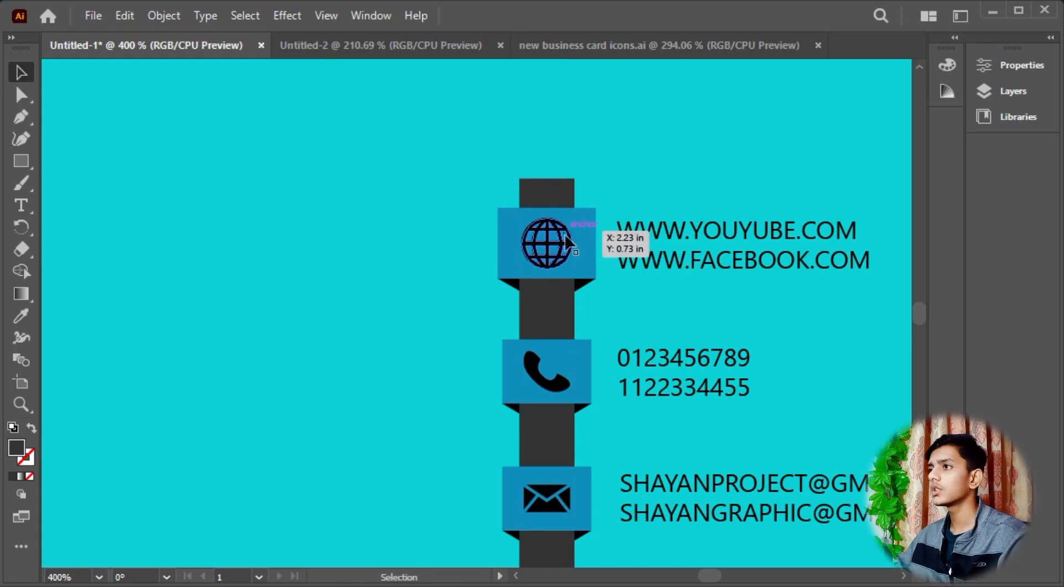
{"action": "key", "text": "b"}
Move the phone row, including its ribbon block and numbers, up closer to the globe row.
{"action": "scroll", "coordinate": [571, 208], "scroll_direction": "down", "scroll_amount": 3}
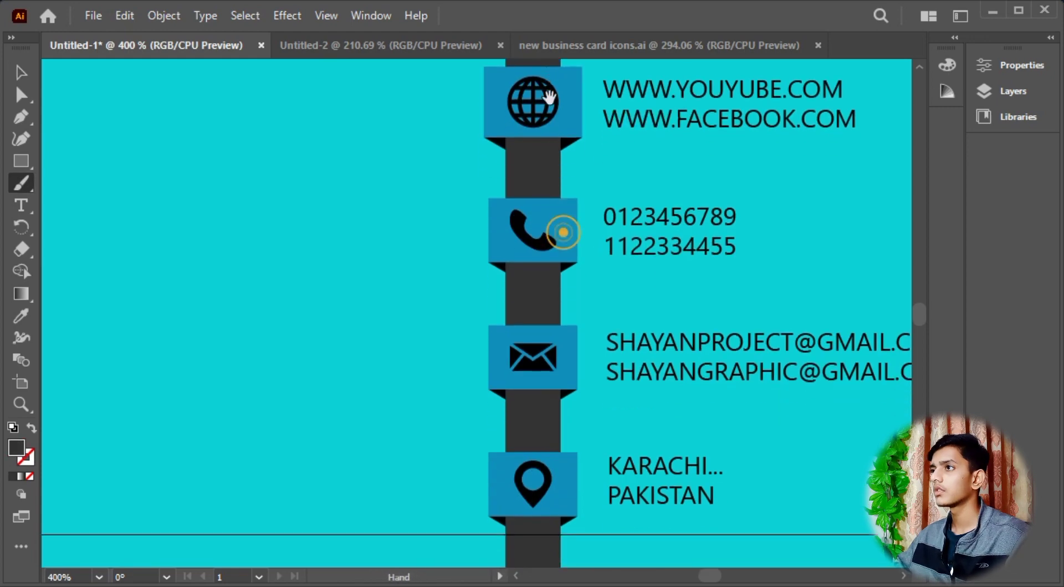
{"action": "key", "text": "v"}
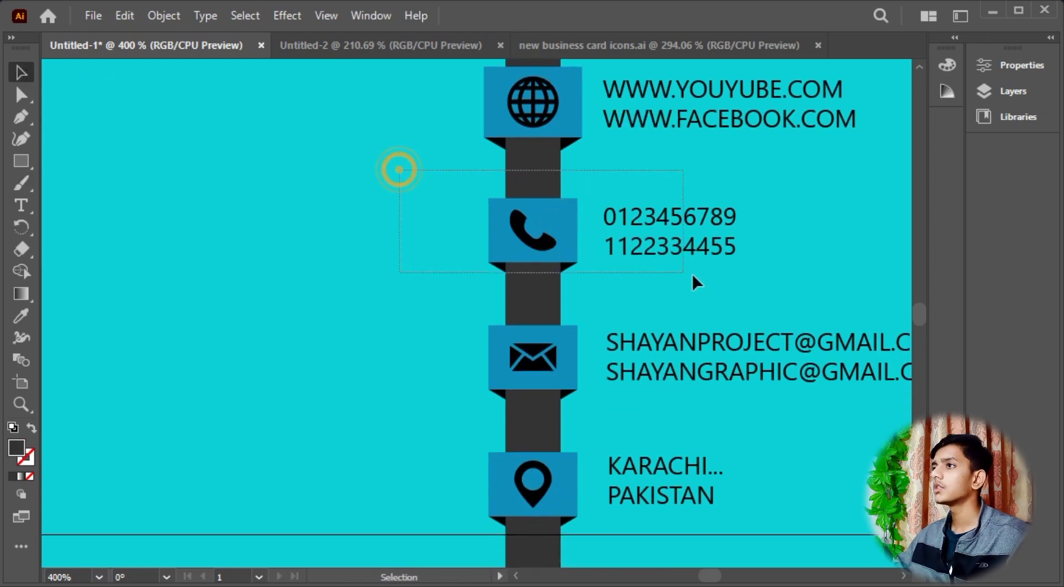
{"action": "left_click_drag", "start_coordinate": [691, 272], "coordinate": [692, 272]}
{"action": "left_click_drag", "start_coordinate": [687, 222], "coordinate": [688, 200]}
Try to move the envelope rectangle, its icon and the e-mail text up without the fold triangle.
{"action": "scroll", "coordinate": [684, 290], "scroll_direction": "down", "scroll_amount": 3}
{"action": "left_click_drag", "start_coordinate": [683, 287], "coordinate": [667, 208]}
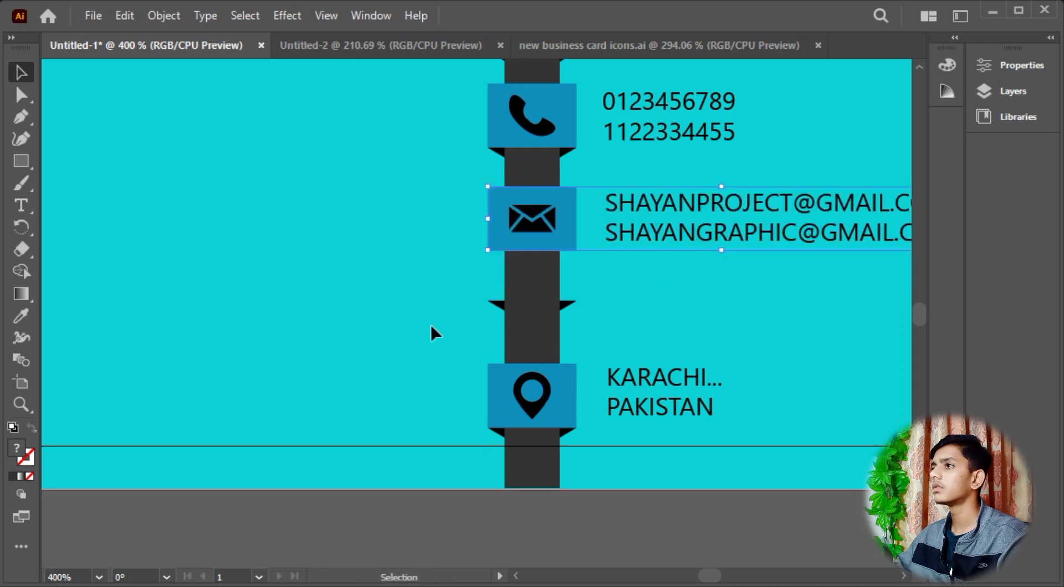
{"action": "left_click", "coordinate": [430, 323]}
{"action": "key", "text": "ctrl+z"}
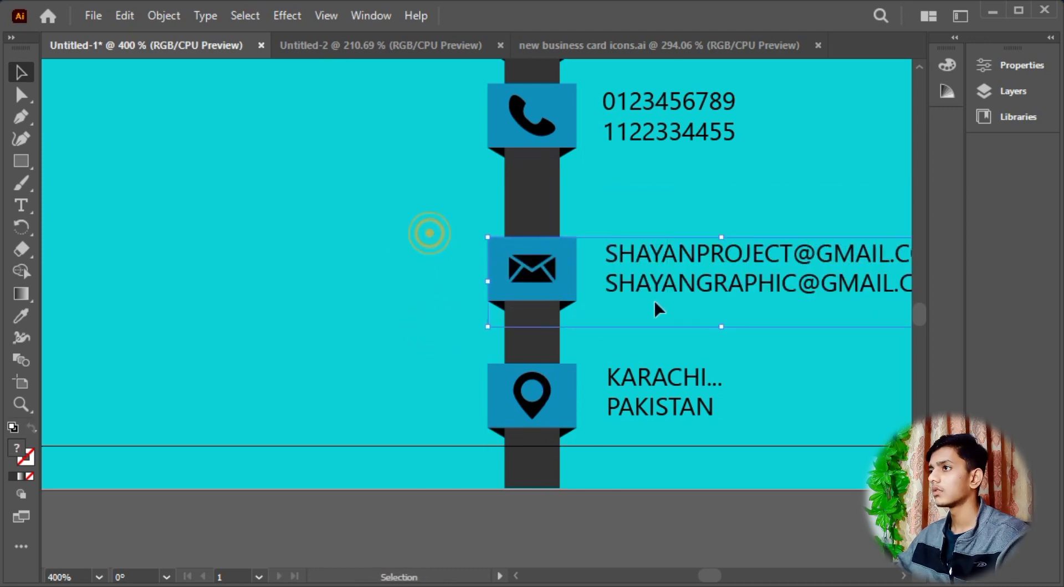
Move the e-mail row and the address row up, each with its fold triangle, to tighten the spacing.
{"action": "left_click_drag", "start_coordinate": [643, 256], "coordinate": [637, 208]}
{"action": "left_click_drag", "start_coordinate": [641, 381], "coordinate": [643, 315]}
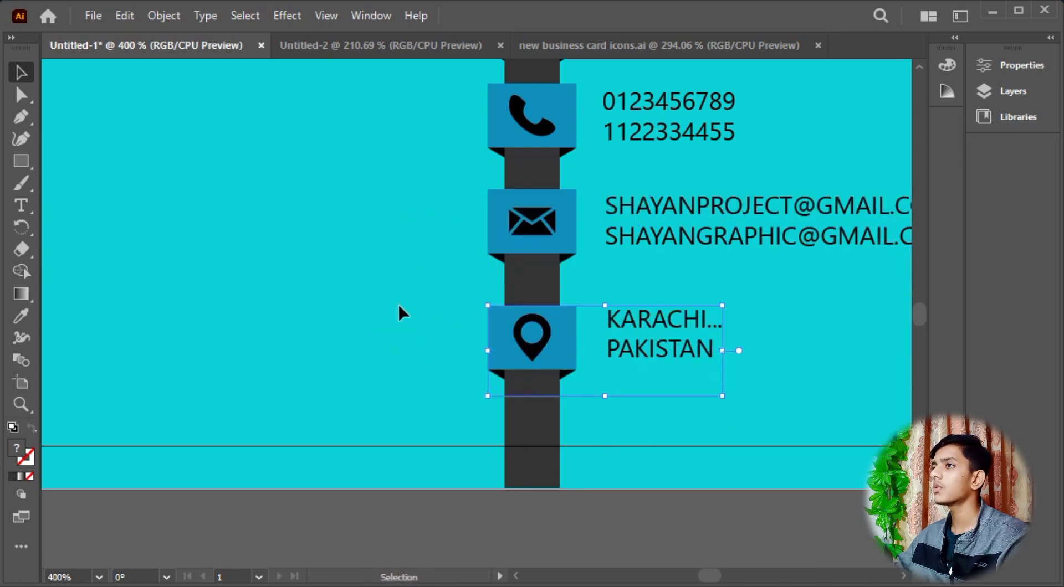
Nudge the address row with its location pin block slightly up to even out the gap below the e-mail row.
{"action": "left_click", "coordinate": [360, 279]}
{"action": "key", "text": "ctrl+minus"}
{"action": "key", "text": "ctrl+minus"}
{"action": "left_click_drag", "start_coordinate": [432, 264], "coordinate": [427, 339]}
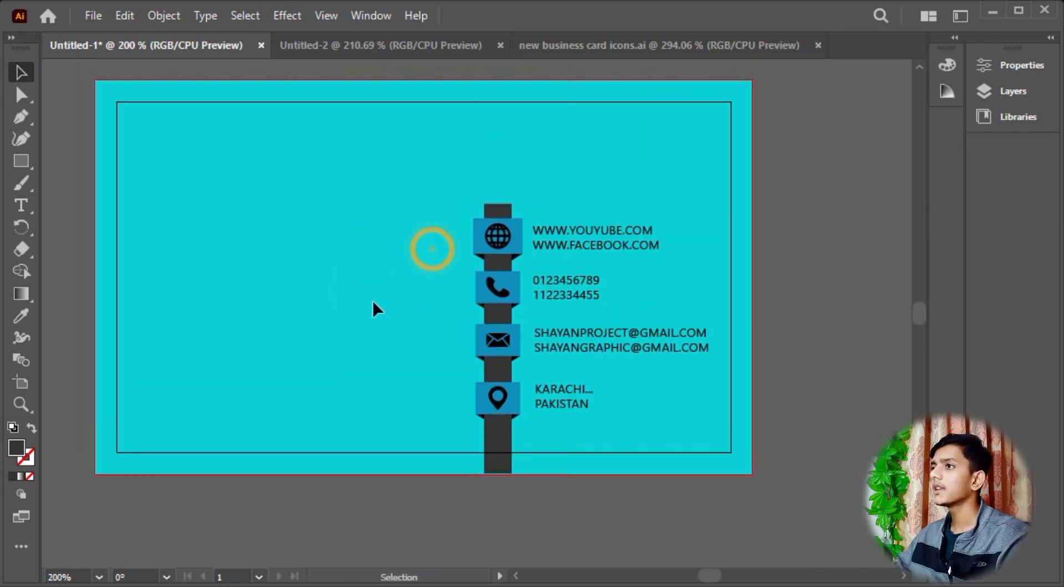
{"action": "left_click_drag", "start_coordinate": [477, 390], "coordinate": [589, 437]}
{"action": "left_click_drag", "start_coordinate": [556, 391], "coordinate": [556, 381]}
{"action": "left_click", "coordinate": [369, 325]}
{"action": "scroll", "coordinate": [416, 357], "scroll_direction": "up", "scroll_amount": 1}
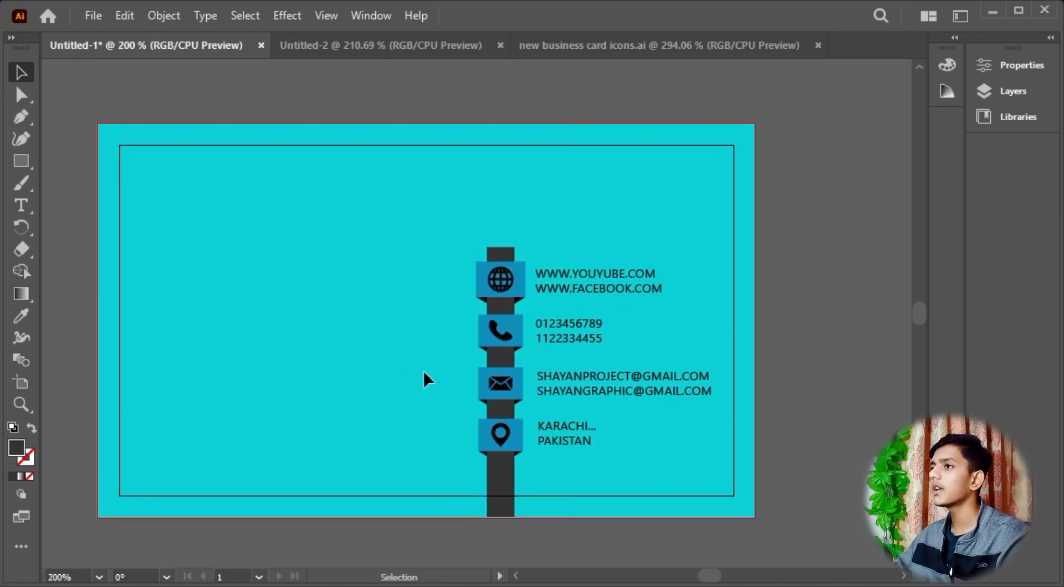
{"action": "left_click_drag", "start_coordinate": [548, 393], "coordinate": [551, 398]}
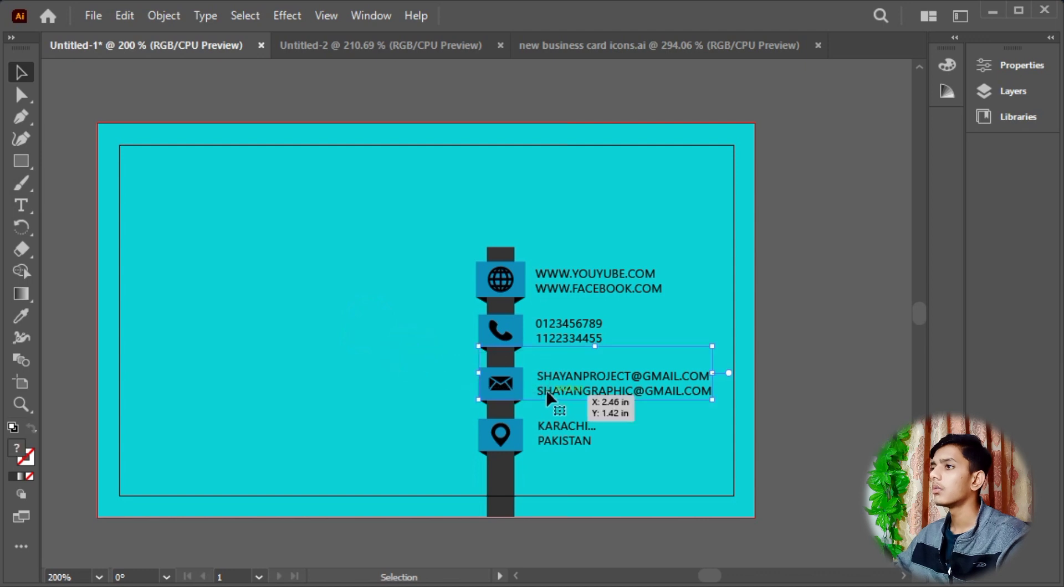
{"action": "left_click", "coordinate": [298, 350]}
{"action": "left_click_drag", "start_coordinate": [454, 373], "coordinate": [571, 398]}
{"action": "left_click", "coordinate": [572, 377]}
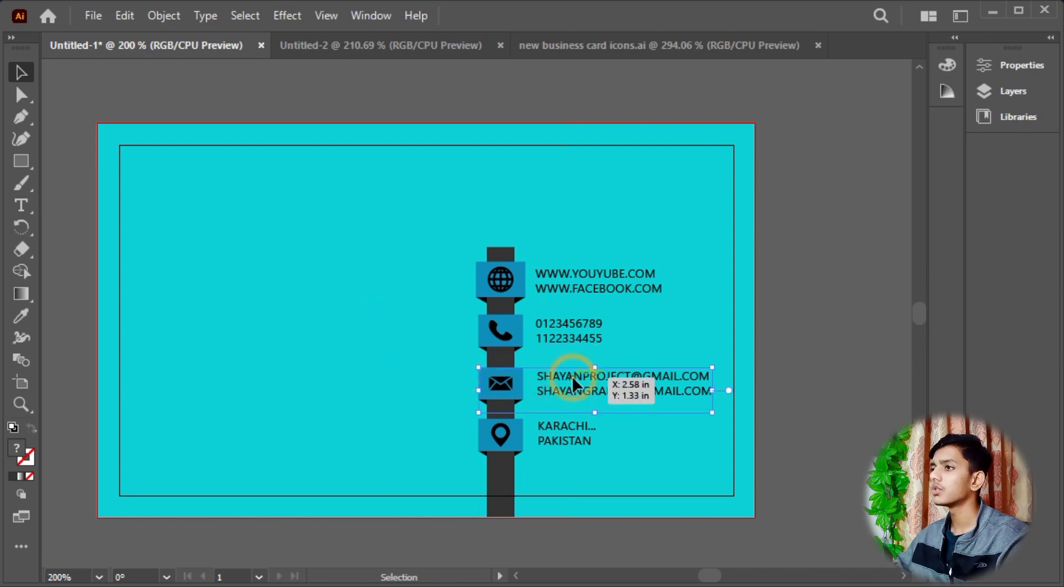
{"action": "left_click", "coordinate": [217, 377]}
{"action": "left_click", "coordinate": [387, 437]}
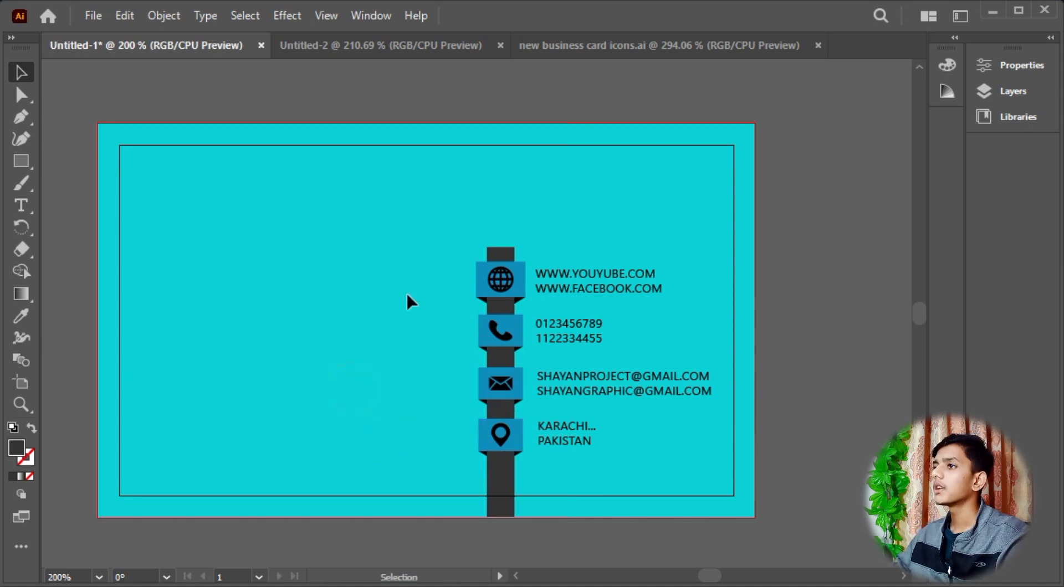
Unlock the dark bar and lock the turquoise background again.
{"action": "left_click_drag", "start_coordinate": [606, 414], "coordinate": [404, 245]}
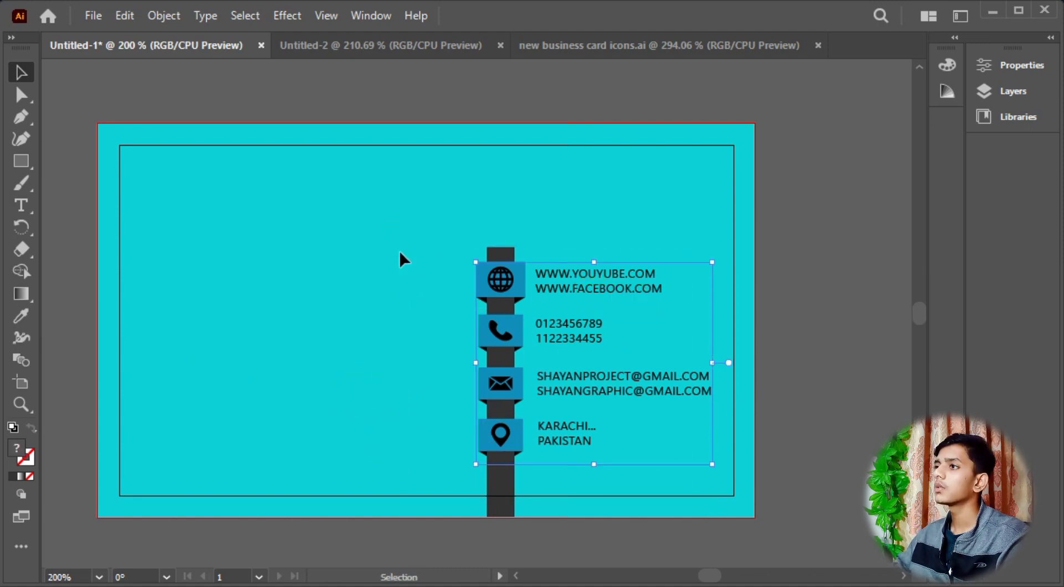
{"action": "left_click", "coordinate": [393, 227]}
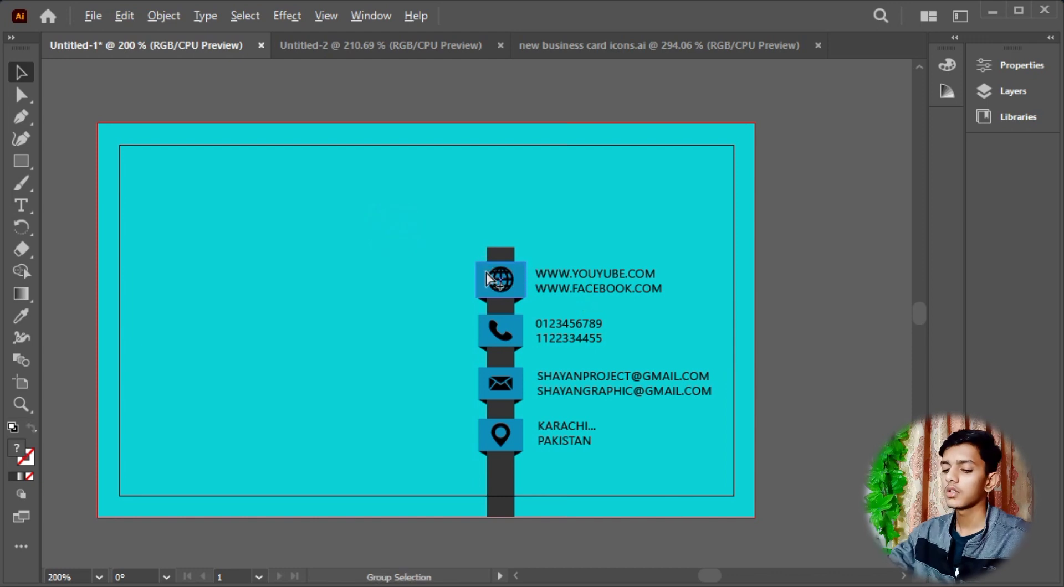
{"action": "left_click", "coordinate": [593, 296]}
{"action": "left_click", "coordinate": [850, 311]}
{"action": "key", "text": "a"}
{"action": "left_click", "coordinate": [681, 221]}
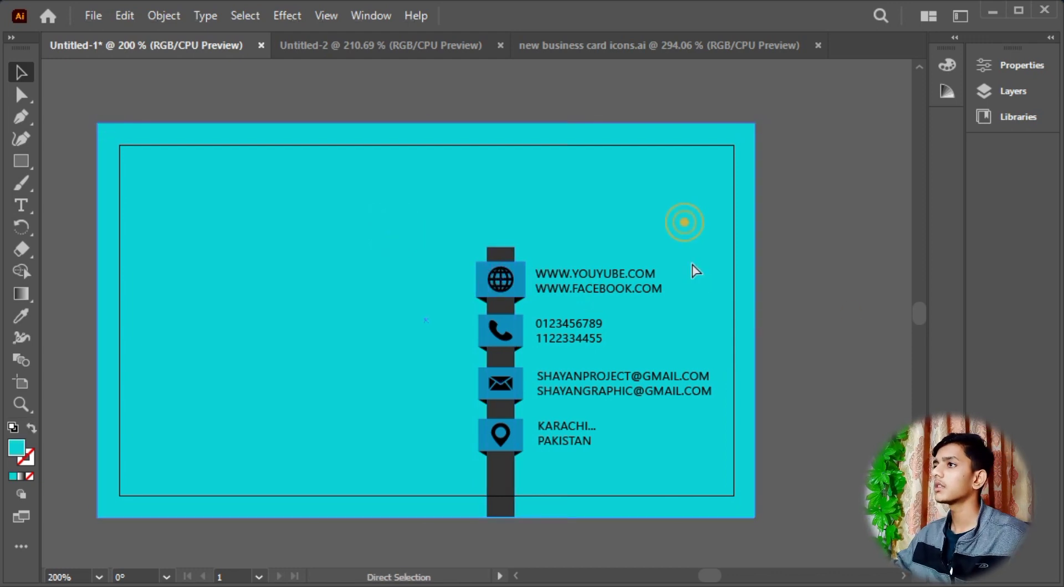
Move the bar and all contact rows slightly down, and shorten the bar's lower end to the bleed edge.
{"action": "left_click_drag", "start_coordinate": [607, 279], "coordinate": [604, 304]}
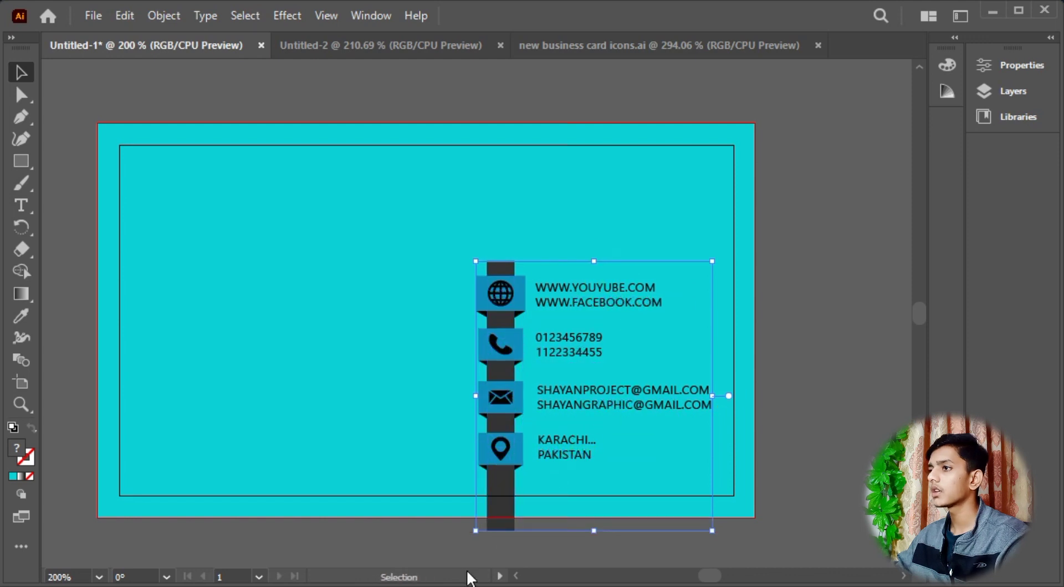
{"action": "left_click", "coordinate": [506, 488]}
{"action": "left_click", "coordinate": [497, 506]}
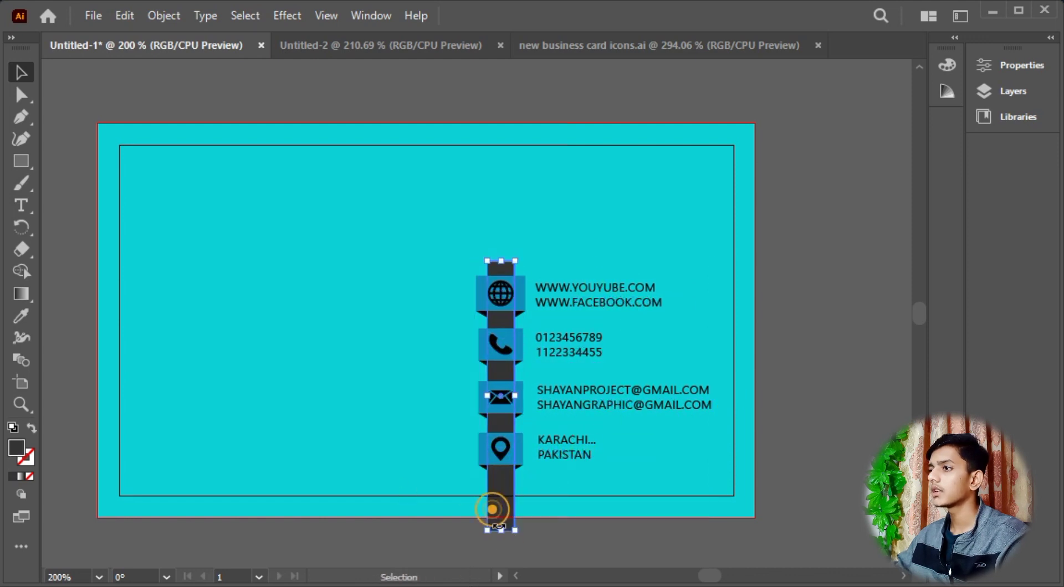
{"action": "left_click_drag", "start_coordinate": [502, 529], "coordinate": [501, 518]}
{"action": "left_click", "coordinate": [400, 432]}
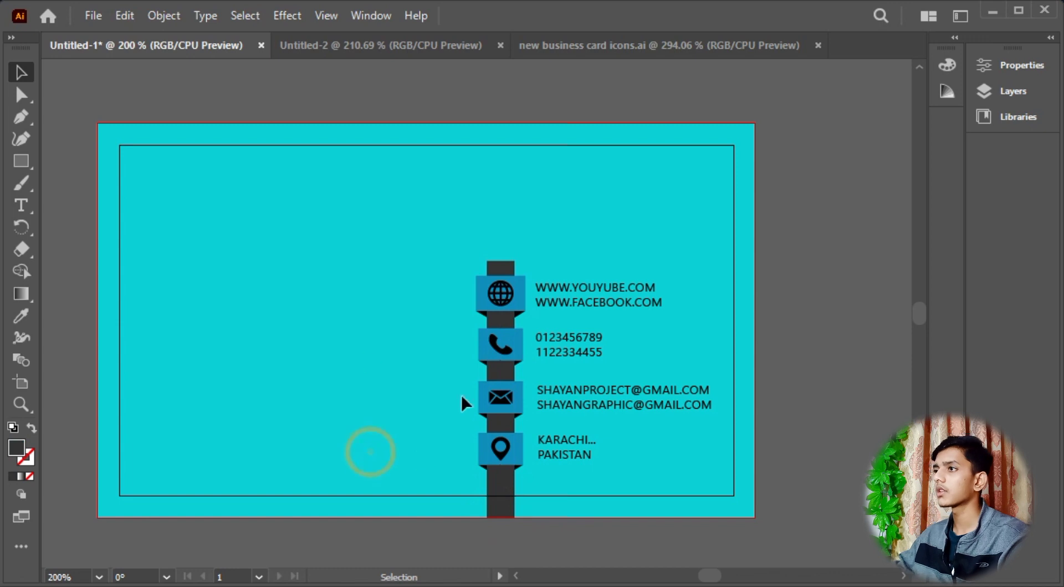
Open qr scn.ai, bring its QR code into the business card document and scale it down by nearly half.
{"action": "key", "text": "ctrl+minus"}
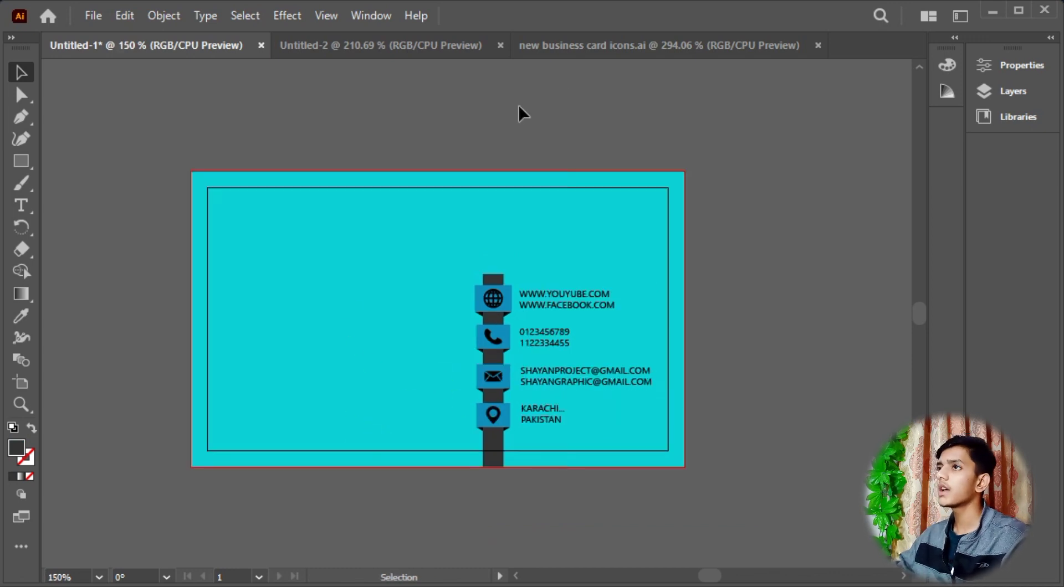
{"action": "left_click", "coordinate": [96, 8]}
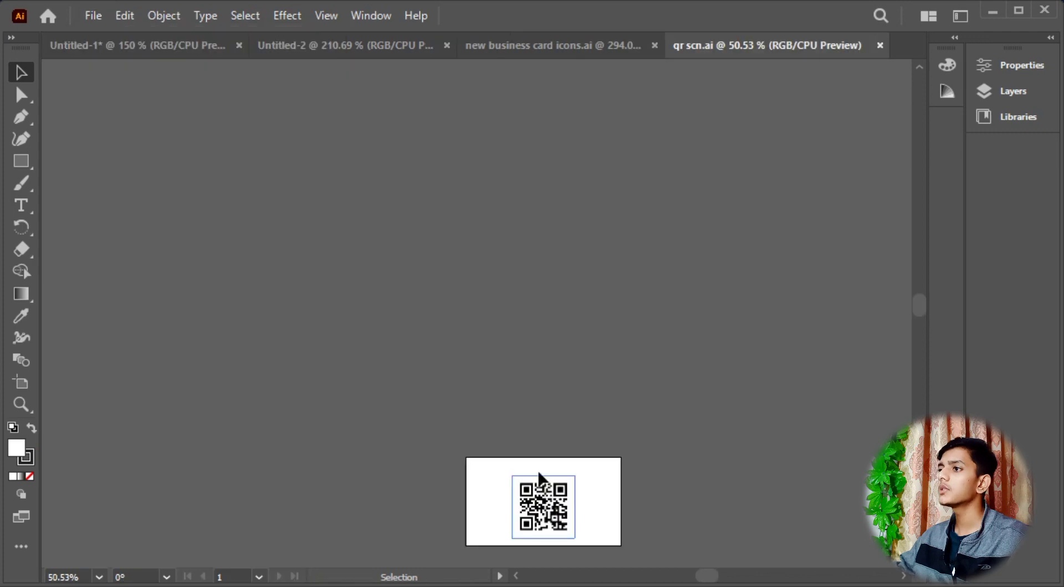
{"action": "left_click_drag", "start_coordinate": [556, 507], "coordinate": [337, 65]}
{"action": "left_click_drag", "start_coordinate": [155, 41], "coordinate": [196, 206]}
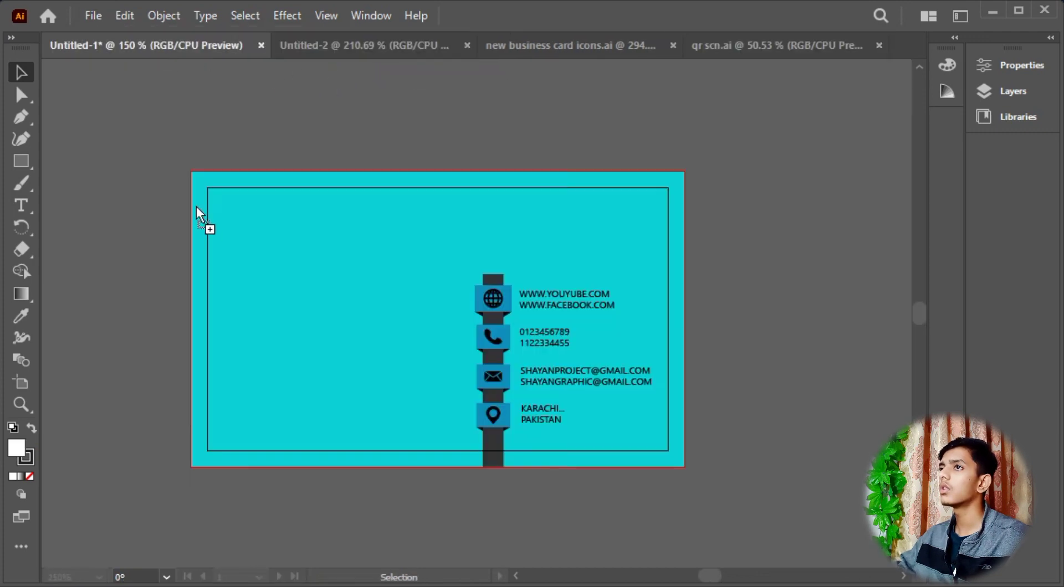
{"action": "left_click_drag", "start_coordinate": [302, 321], "coordinate": [566, 240]}
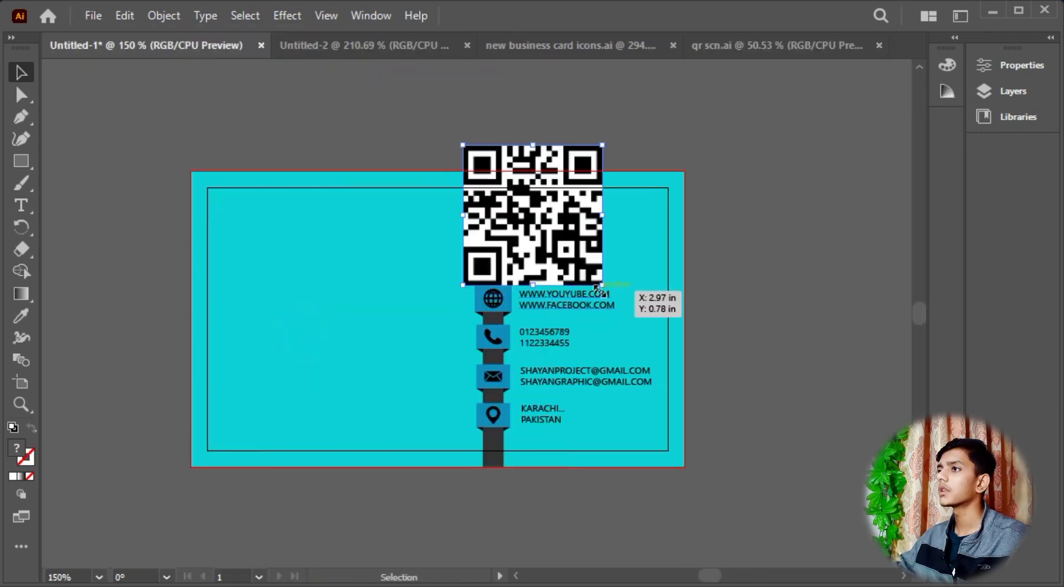
{"action": "left_click_drag", "start_coordinate": [603, 282], "coordinate": [539, 222]}
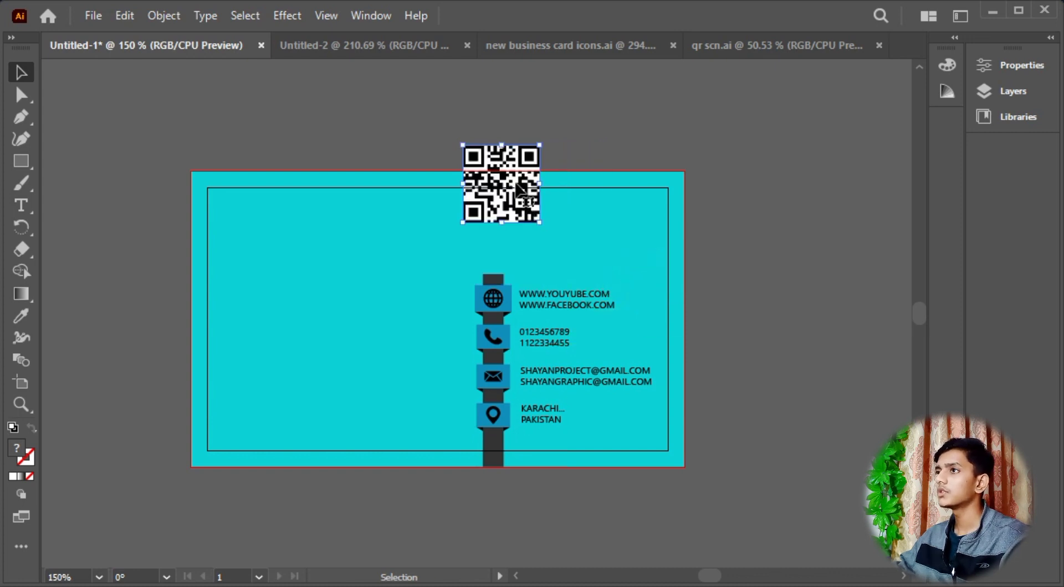
Shrink the QR code further and position it in the card's lower-left area, level with the e-mail and address rows.
{"action": "left_click_drag", "start_coordinate": [515, 184], "coordinate": [603, 225]}
{"action": "left_click_drag", "start_coordinate": [621, 260], "coordinate": [613, 235]}
{"action": "left_click", "coordinate": [702, 247]}
{"action": "key", "text": "space"}
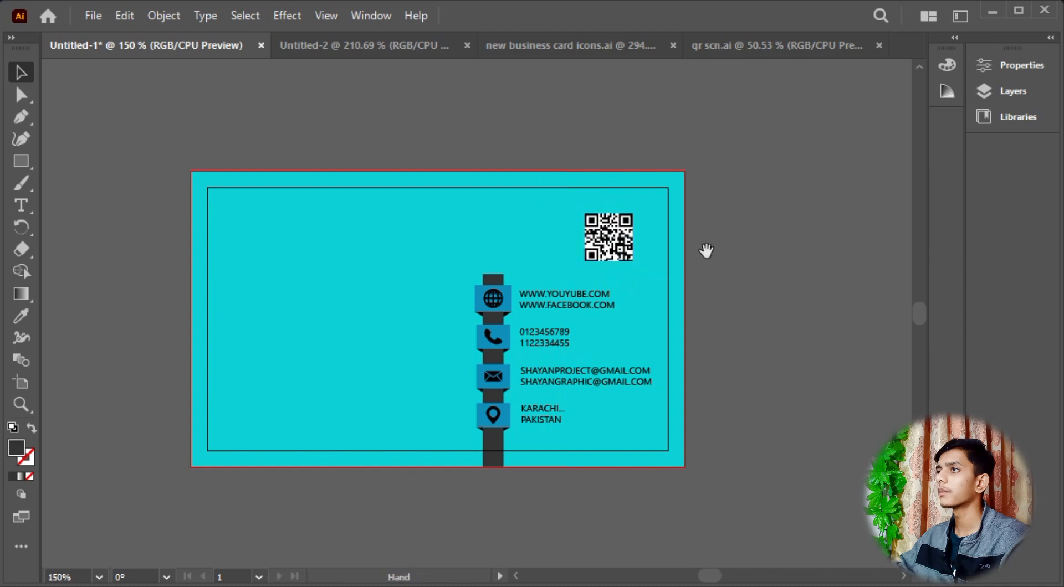
{"action": "left_click_drag", "start_coordinate": [705, 250], "coordinate": [734, 256]}
{"action": "left_click_drag", "start_coordinate": [651, 242], "coordinate": [646, 239]}
{"action": "left_click", "coordinate": [792, 242]}
{"action": "key", "text": "space"}
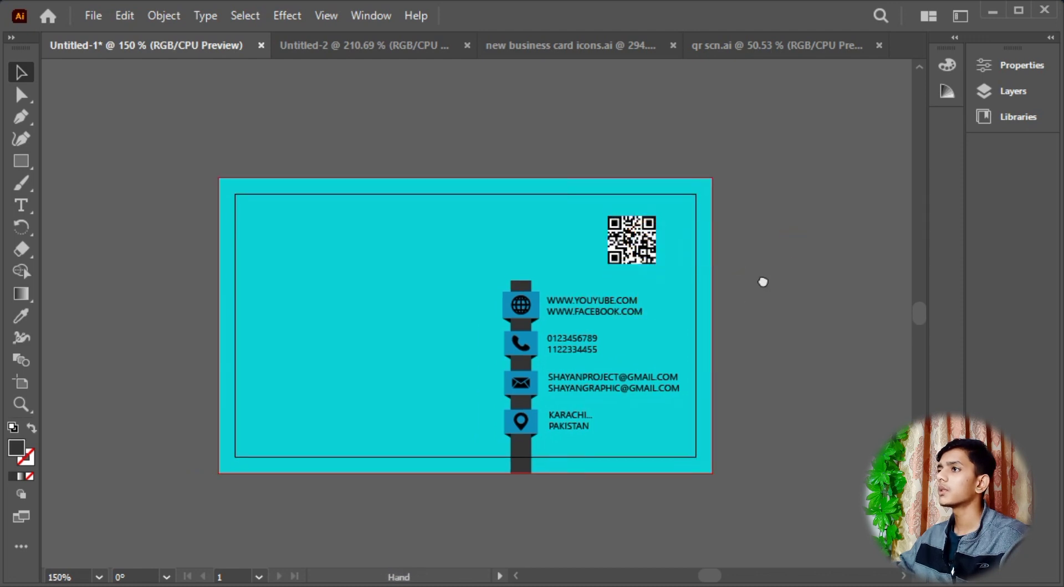
{"action": "left_click_drag", "start_coordinate": [757, 303], "coordinate": [769, 264]}
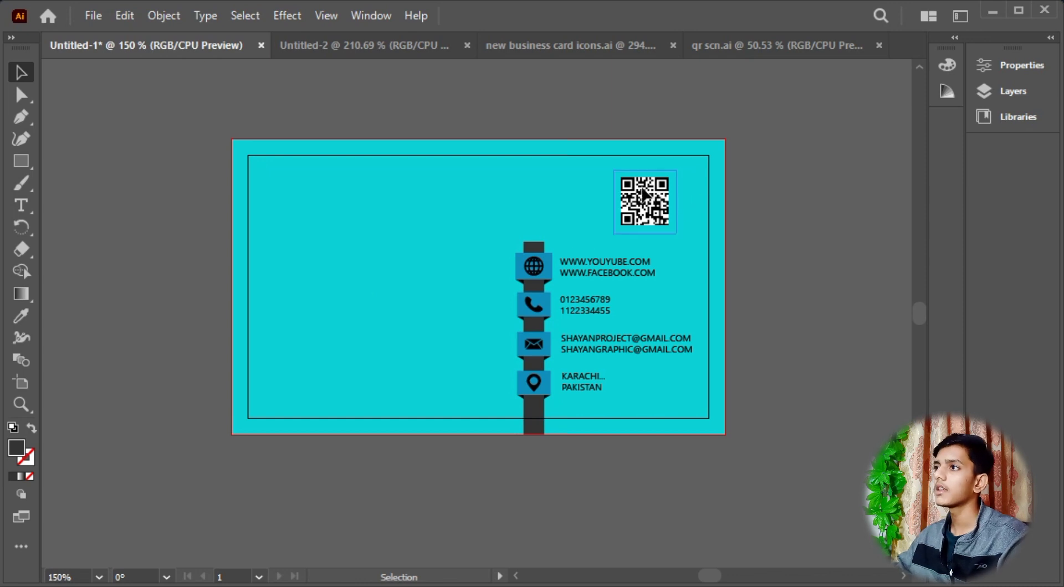
{"action": "left_click_drag", "start_coordinate": [642, 186], "coordinate": [330, 367]}
{"action": "left_click", "coordinate": [306, 118]}
Add a two-line text object reading "shayan project" and "graphic" on the empty canvas below the card.
{"action": "left_click", "coordinate": [349, 481]}
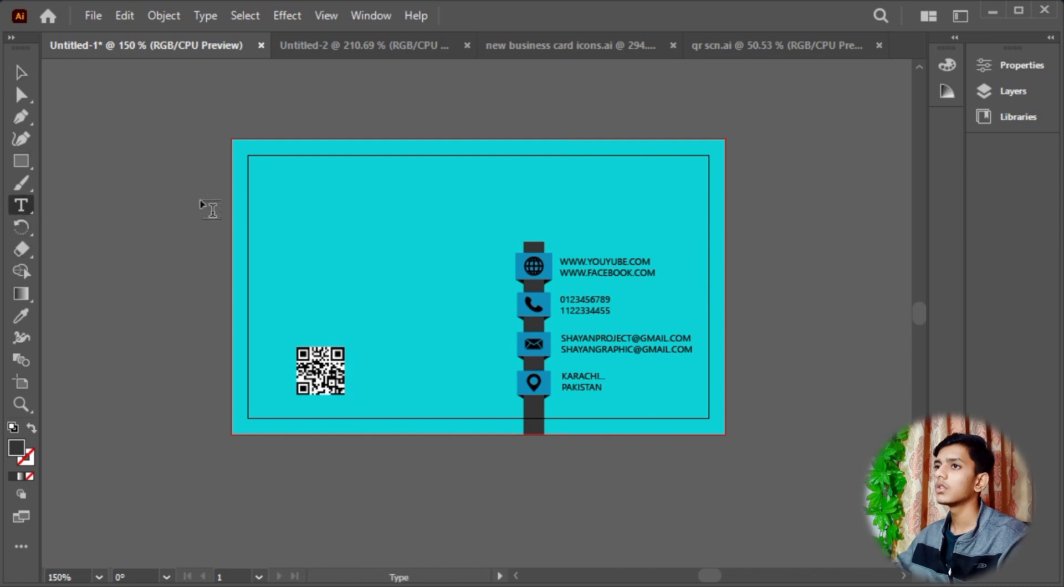
{"action": "scroll", "coordinate": [277, 305], "scroll_direction": "down", "scroll_amount": 5}
{"action": "left_click", "coordinate": [325, 416]}
{"action": "key", "text": "ctrl+z"}
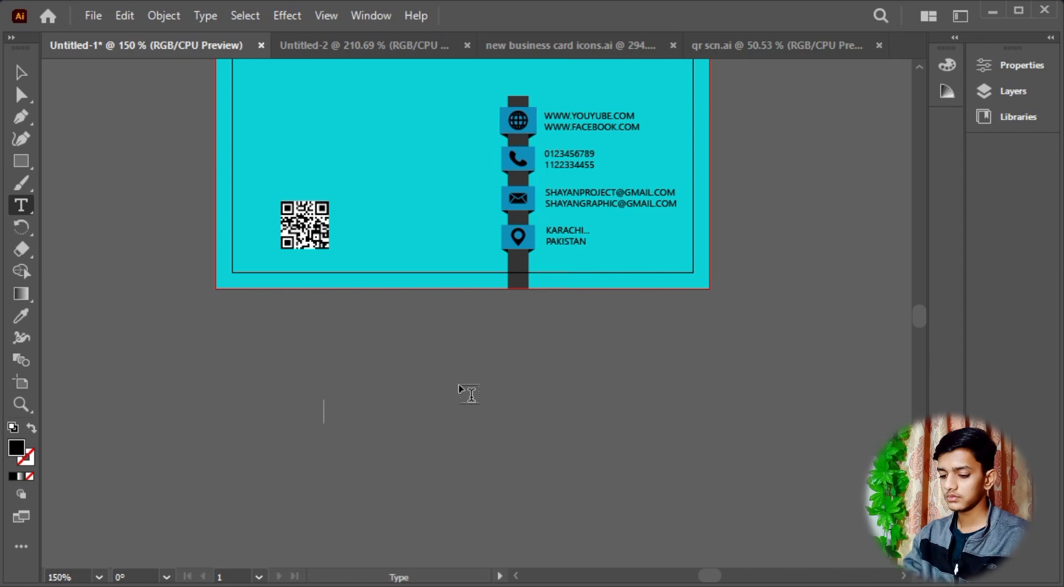
{"action": "type", "text": "shayan projec"}
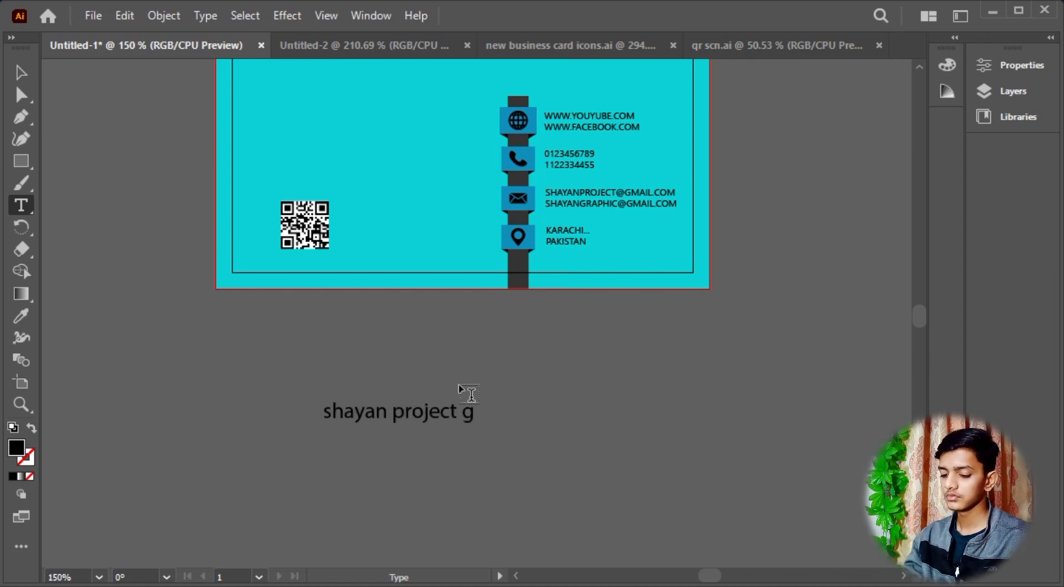
{"action": "type", "text": "t g"}
{"action": "key", "text": "BackSpace"}
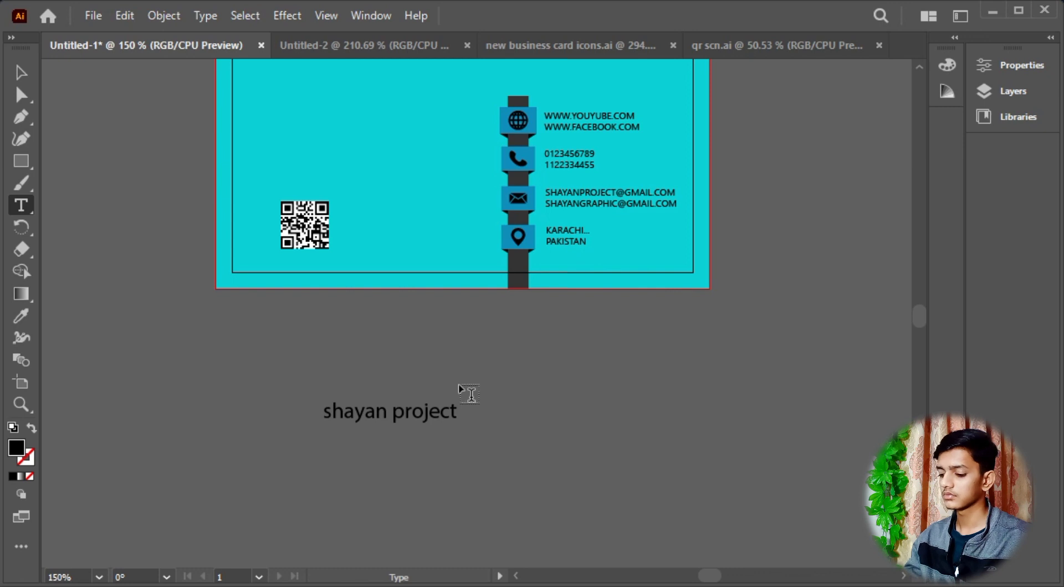
{"action": "type", "text": "graphic"}
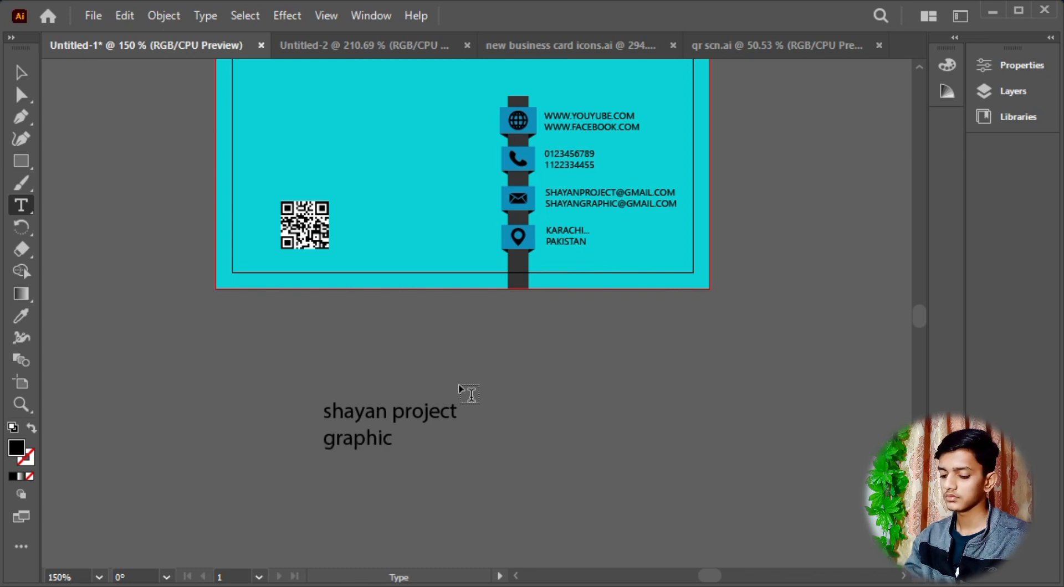
{"action": "left_click", "coordinate": [22, 72]}
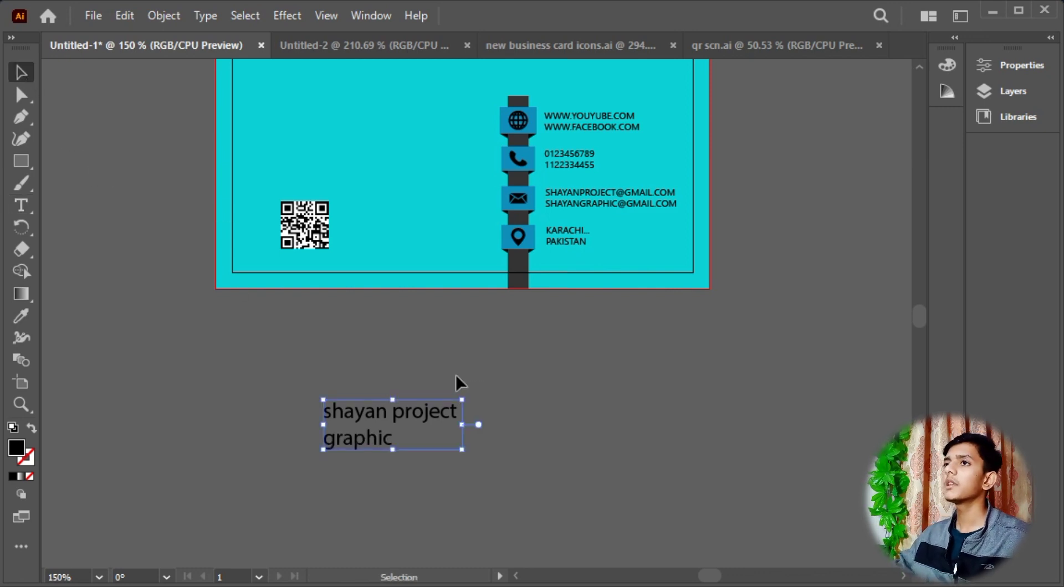
Centre-align the two-line company name and set it in All Caps.
{"action": "left_click", "coordinate": [1020, 67]}
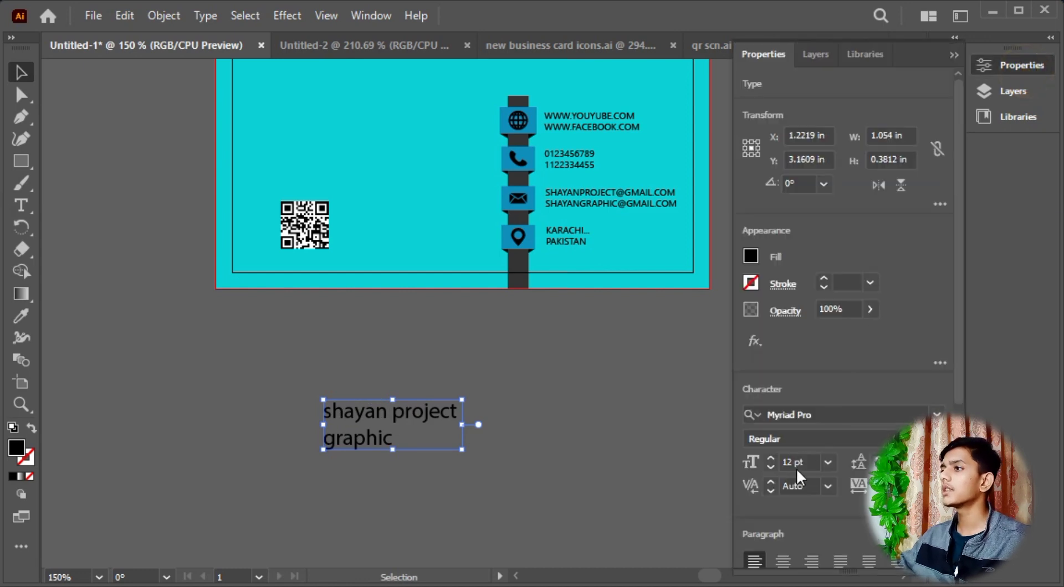
{"action": "left_click", "coordinate": [783, 561]}
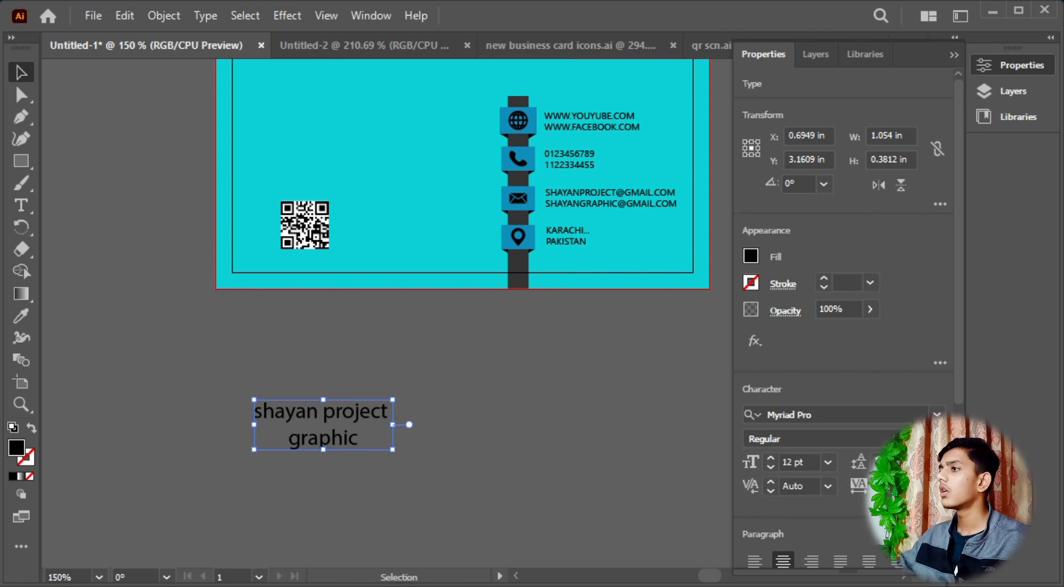
{"action": "left_click", "coordinate": [936, 438]}
{"action": "left_click", "coordinate": [958, 362]}
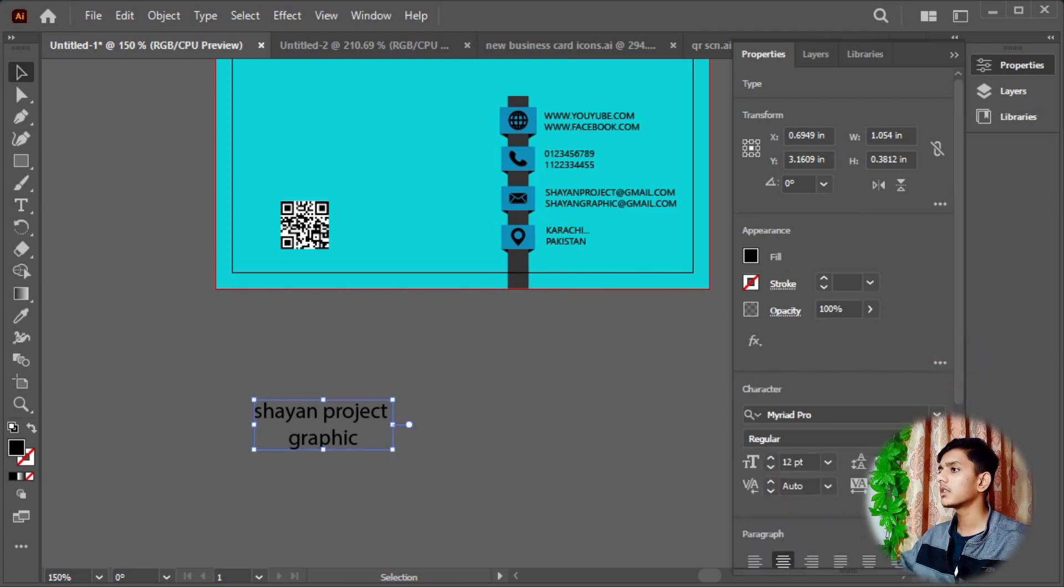
{"action": "left_click", "coordinate": [939, 508]}
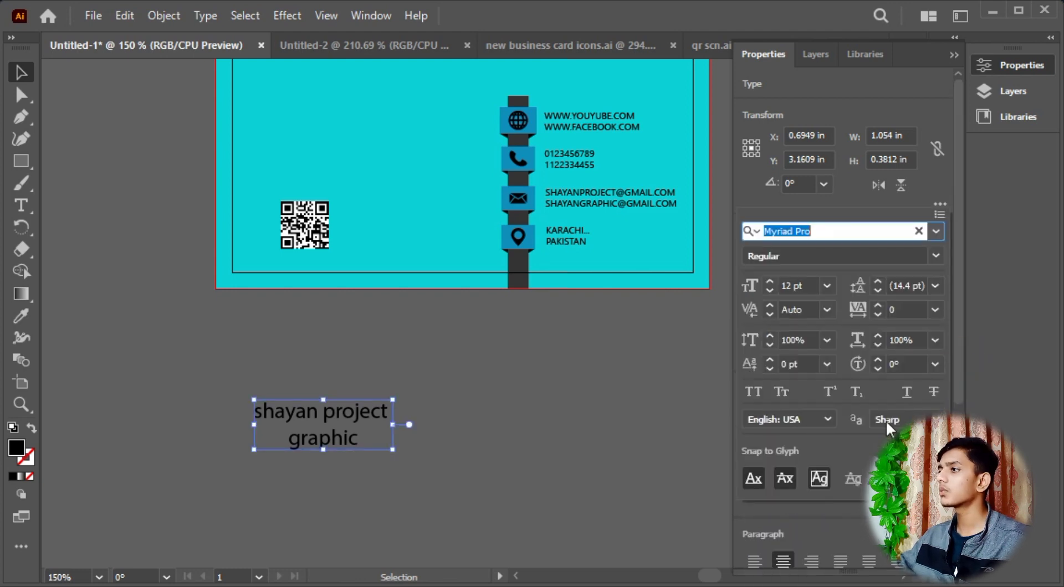
{"action": "left_click", "coordinate": [755, 389]}
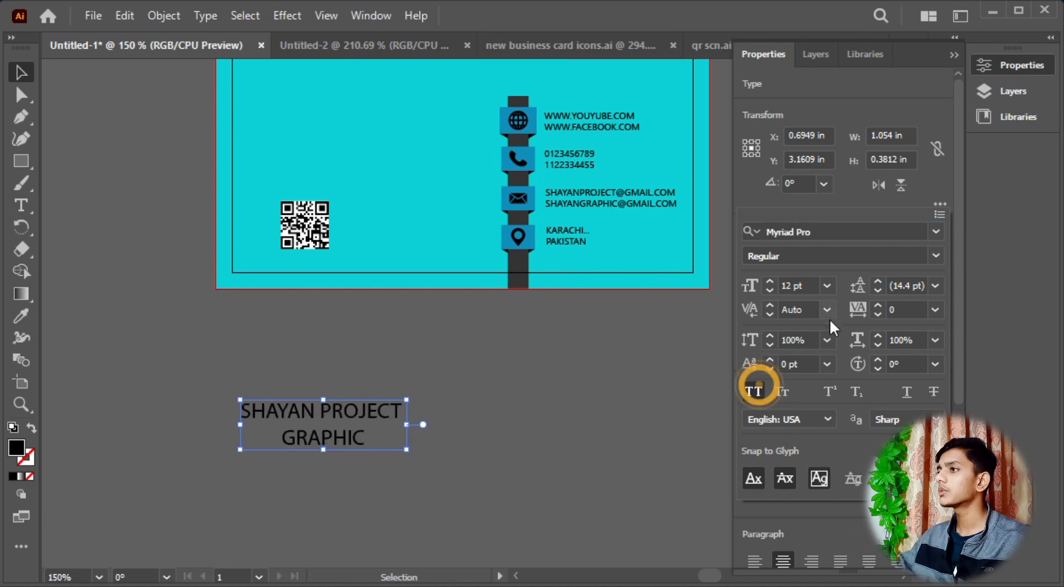
Change the company name's font to Adobe 고딕 Std B.
{"action": "left_click", "coordinate": [934, 255]}
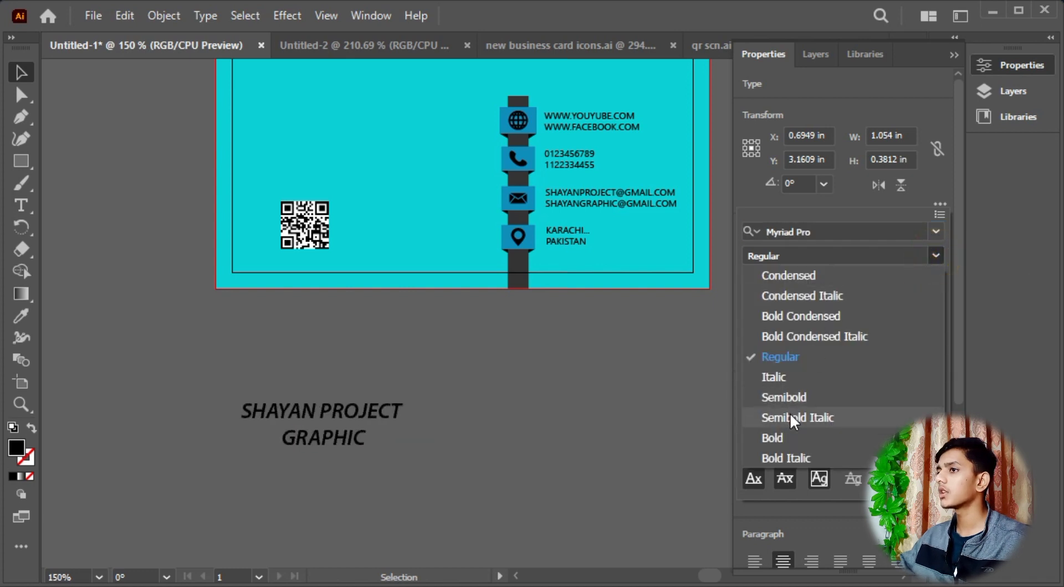
{"action": "left_click", "coordinate": [794, 438]}
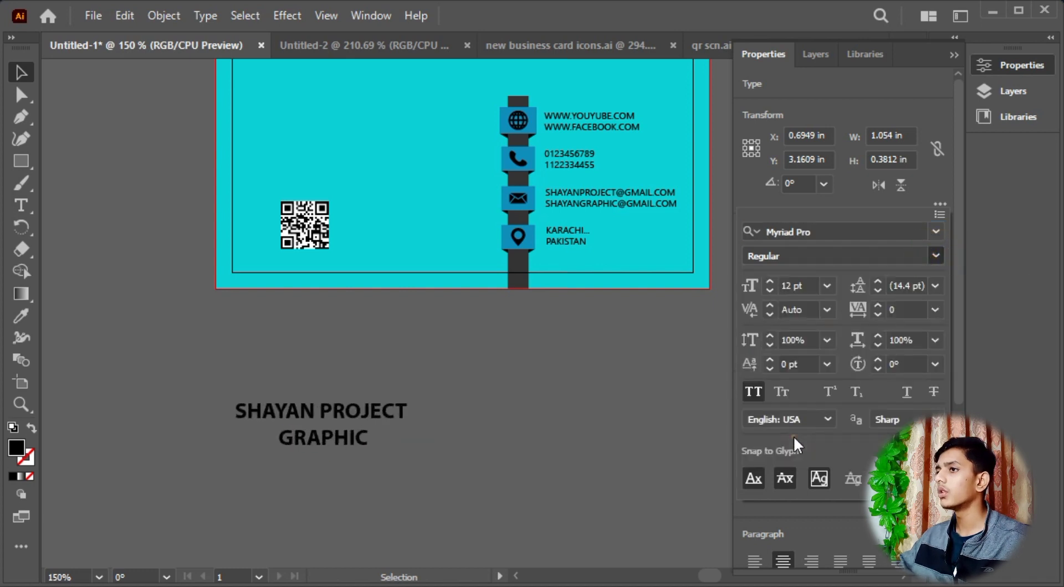
{"action": "left_click", "coordinate": [936, 233]}
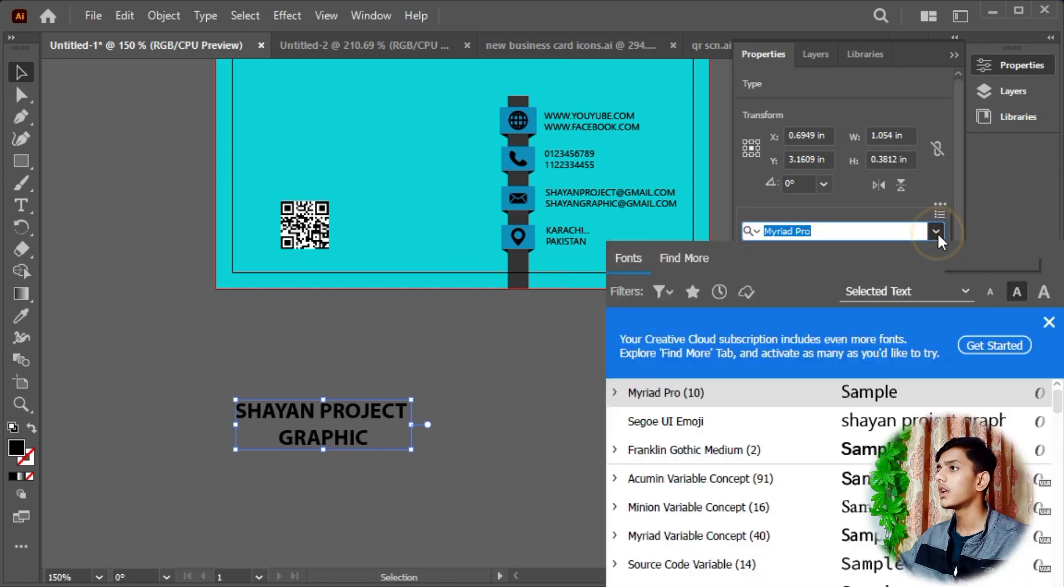
{"action": "left_click_drag", "start_coordinate": [1058, 403], "coordinate": [1062, 507]}
{"action": "scroll", "coordinate": [776, 482], "scroll_direction": "down", "scroll_amount": 20}
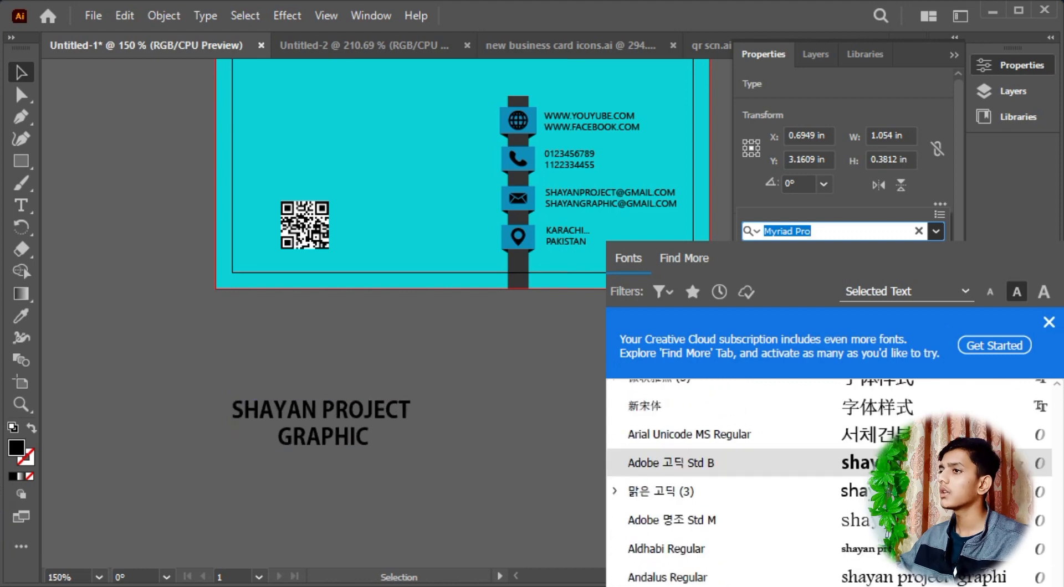
{"action": "left_click", "coordinate": [942, 463]}
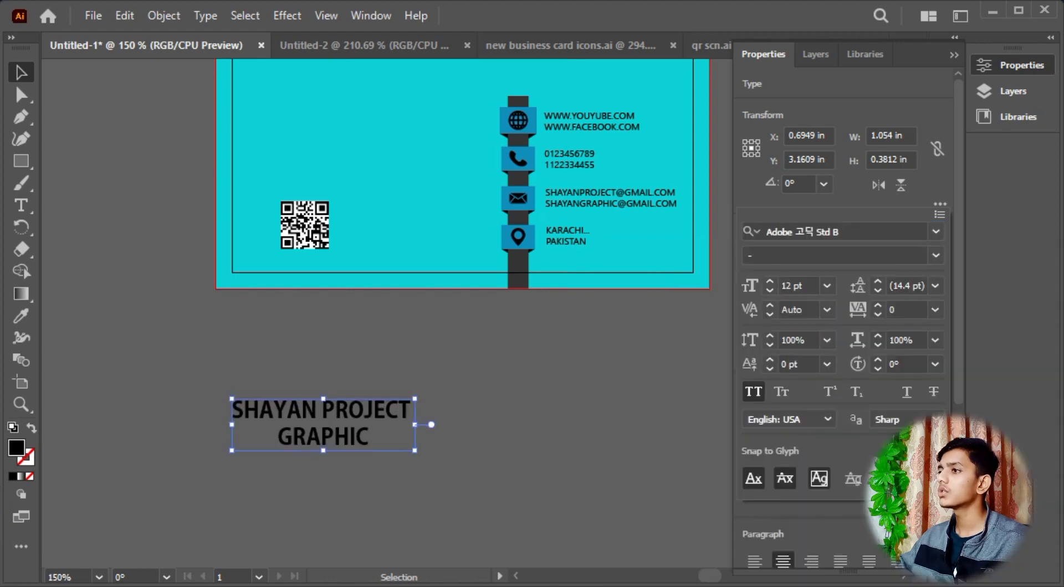
Move the company name to the card's upper-right area above the contact rows and scale it down to about 7.61 pt.
{"action": "scroll", "coordinate": [509, 388], "scroll_direction": "up", "scroll_amount": 3}
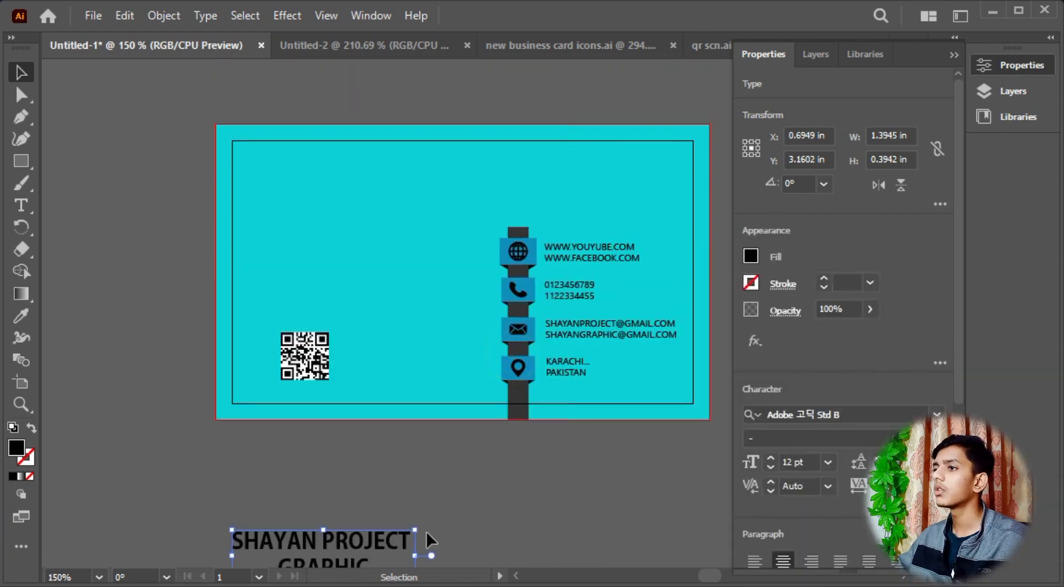
{"action": "left_click_drag", "start_coordinate": [405, 540], "coordinate": [669, 178]}
{"action": "left_click_drag", "start_coordinate": [662, 238], "coordinate": [559, 339]}
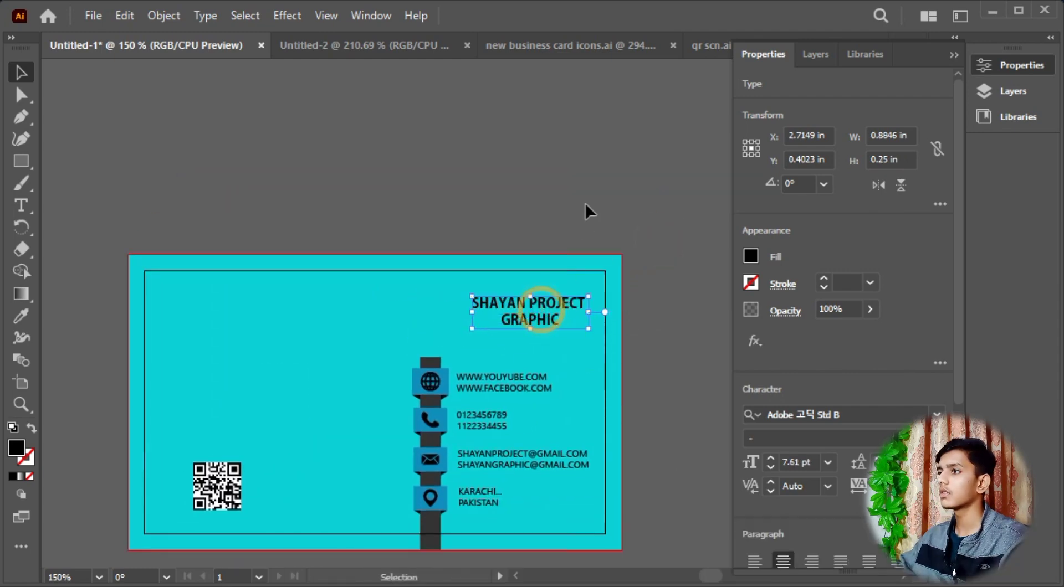
{"action": "left_click", "coordinate": [586, 183]}
{"action": "left_click_drag", "start_coordinate": [349, 247], "coordinate": [430, 218]}
{"action": "left_click_drag", "start_coordinate": [472, 166], "coordinate": [473, 185]}
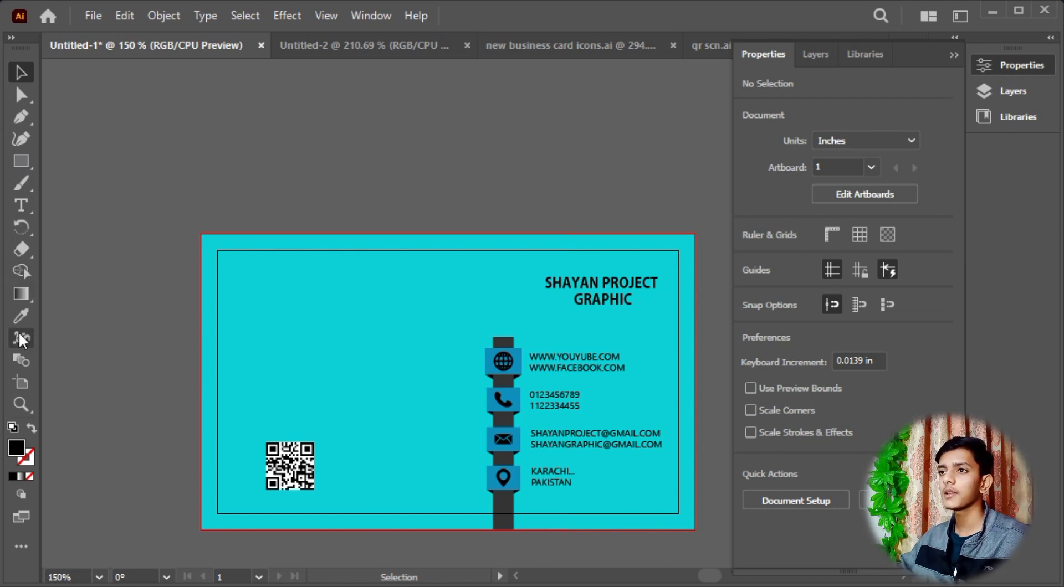
Draw a small black square above the card's upper-left corner and make a copy rotated 15° about the square's lower-right corner.
{"action": "left_click", "coordinate": [20, 160]}
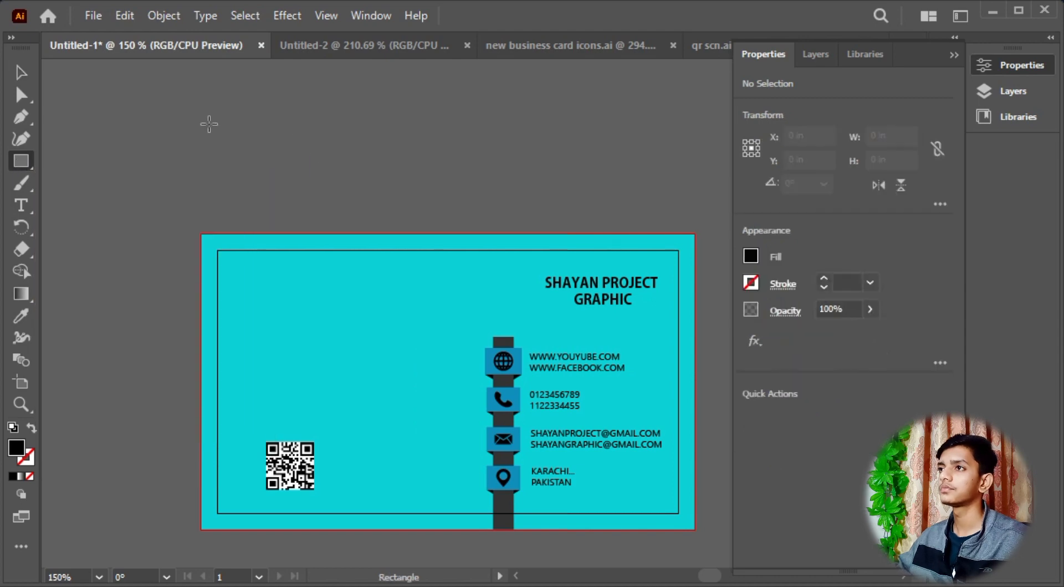
{"action": "left_click_drag", "start_coordinate": [139, 127], "coordinate": [201, 187]}
{"action": "key", "text": "v"}
{"action": "left_click", "coordinate": [21, 227]}
{"action": "left_click", "coordinate": [201, 187], "text": "alt"}
{"action": "type", "text": "15"}
{"action": "left_click", "coordinate": [425, 455]}
Repeat the rotated copy eleven times to fan the black squares around the shared corner.
{"action": "key", "text": "ctrl+d"}
{"action": "key", "text": "ctrl+d"}
{"action": "key", "text": "ctrl+d"}
{"action": "key", "text": "ctrl+d"}
{"action": "key", "text": "ctrl+d"}
{"action": "key", "text": "ctrl+d"}
{"action": "key", "text": "ctrl+d"}
{"action": "key", "text": "ctrl+d"}
{"action": "key", "text": "ctrl+d"}
{"action": "key", "text": "ctrl+d"}
{"action": "key", "text": "ctrl+d"}
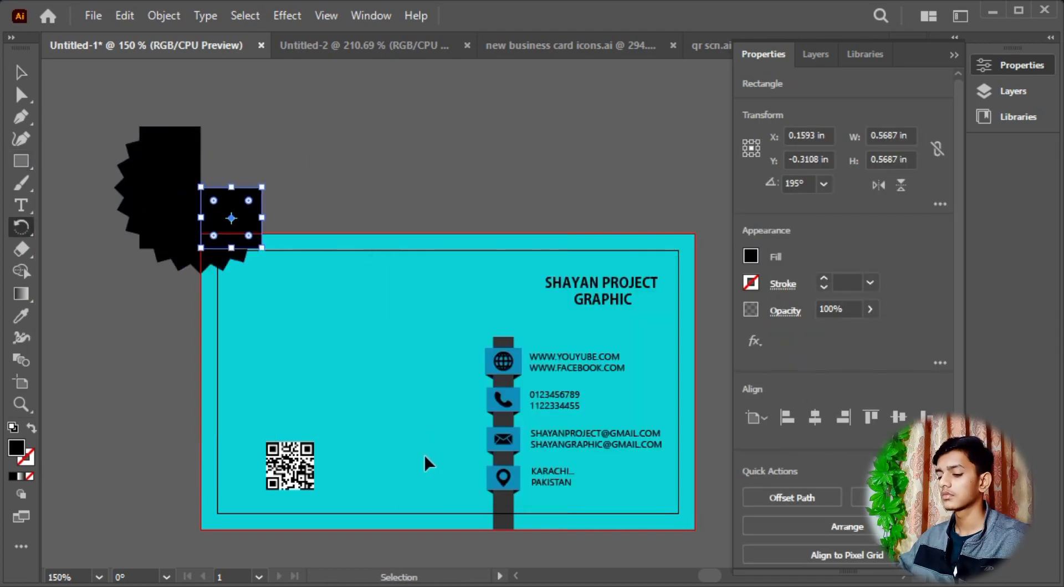
Color the upper squares of the fan blue and the lower squares green (00A900), keeping the middle ones black.
{"action": "left_click", "coordinate": [753, 286]}
{"action": "key", "text": "Escape"}
{"action": "left_click", "coordinate": [95, 114]}
{"action": "key", "text": "F6"}
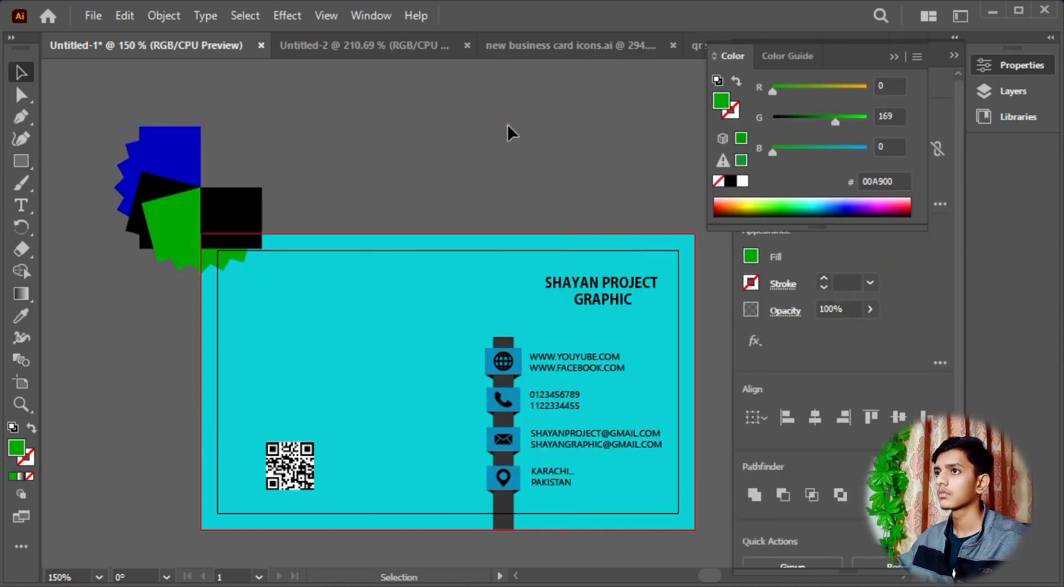
{"action": "left_click_drag", "start_coordinate": [97, 180], "coordinate": [127, 246]}
Convert the upper-right corner anchors of the green and blue shapes to smooth points to round those corners.
{"action": "scroll", "coordinate": [194, 240], "scroll_direction": "up", "scroll_amount": 4}
{"action": "key", "text": "a"}
{"action": "left_click", "coordinate": [510, 250]}
{"action": "key", "text": "F6"}
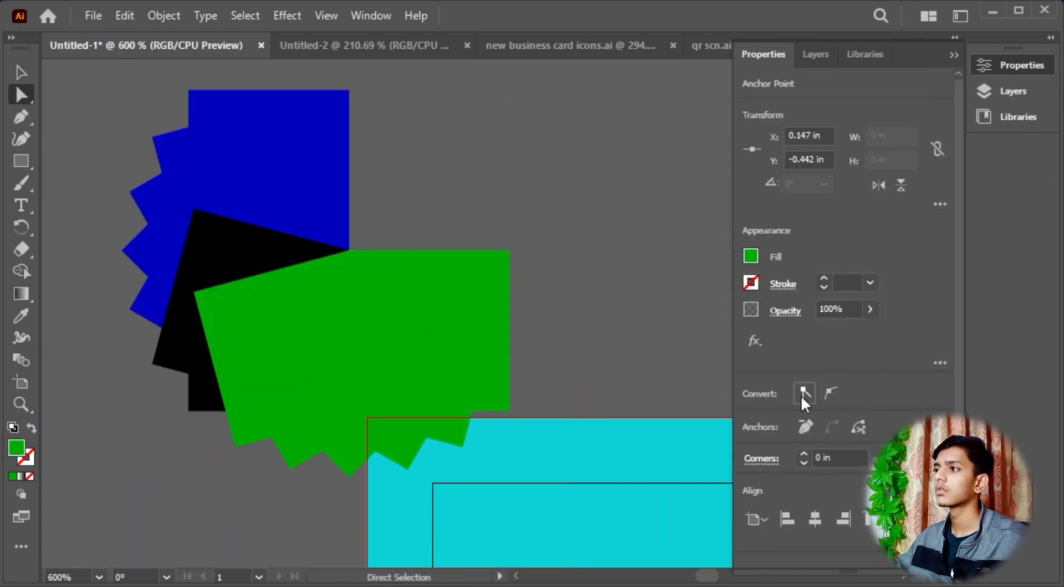
{"action": "left_click", "coordinate": [831, 391]}
{"action": "left_click", "coordinate": [349, 90]}
{"action": "left_click", "coordinate": [831, 392]}
{"action": "left_click", "coordinate": [519, 158]}
Move the fan-shaped logo onto the card above the QR code and scale it down to less than half size as one group.
{"action": "scroll", "coordinate": [523, 192], "scroll_direction": "down", "scroll_amount": 4}
{"action": "key", "text": "v"}
{"action": "left_click_drag", "start_coordinate": [207, 125], "coordinate": [338, 246]}
{"action": "left_click_drag", "start_coordinate": [260, 201], "coordinate": [379, 347]}
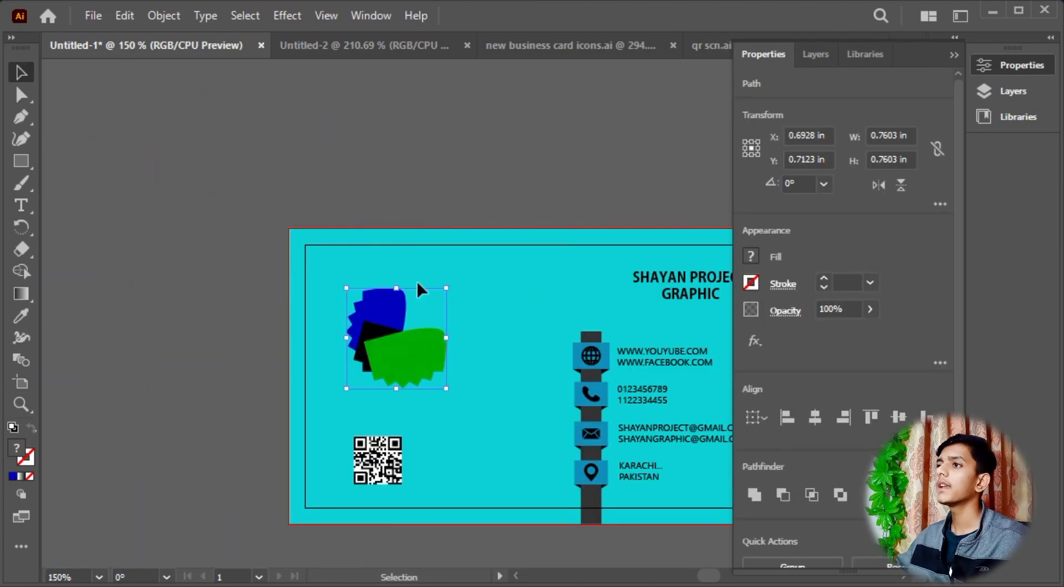
{"action": "key", "text": "a"}
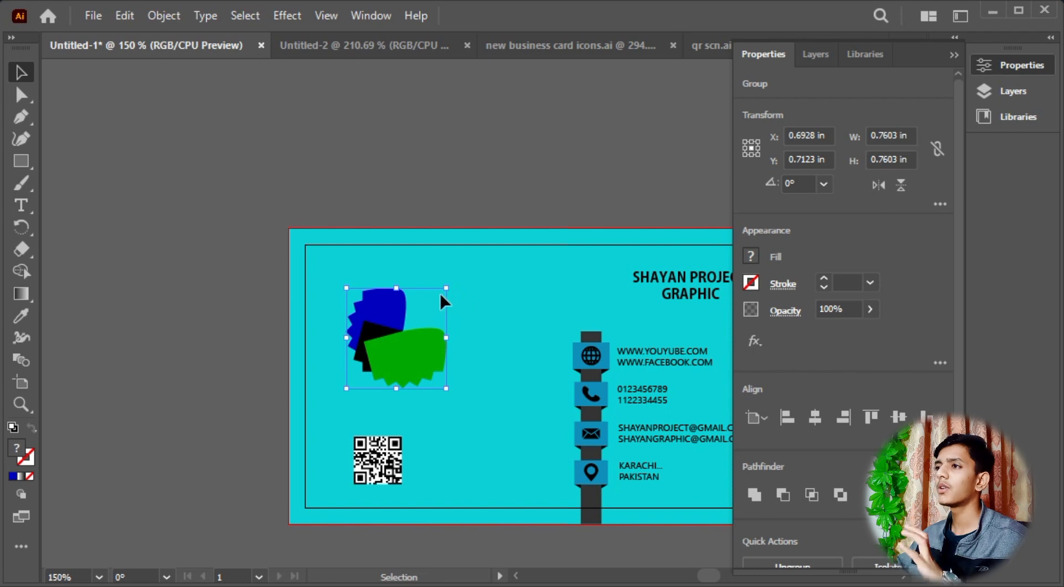
{"action": "left_click_drag", "start_coordinate": [449, 289], "coordinate": [378, 366]}
{"action": "left_click", "coordinate": [397, 112]}
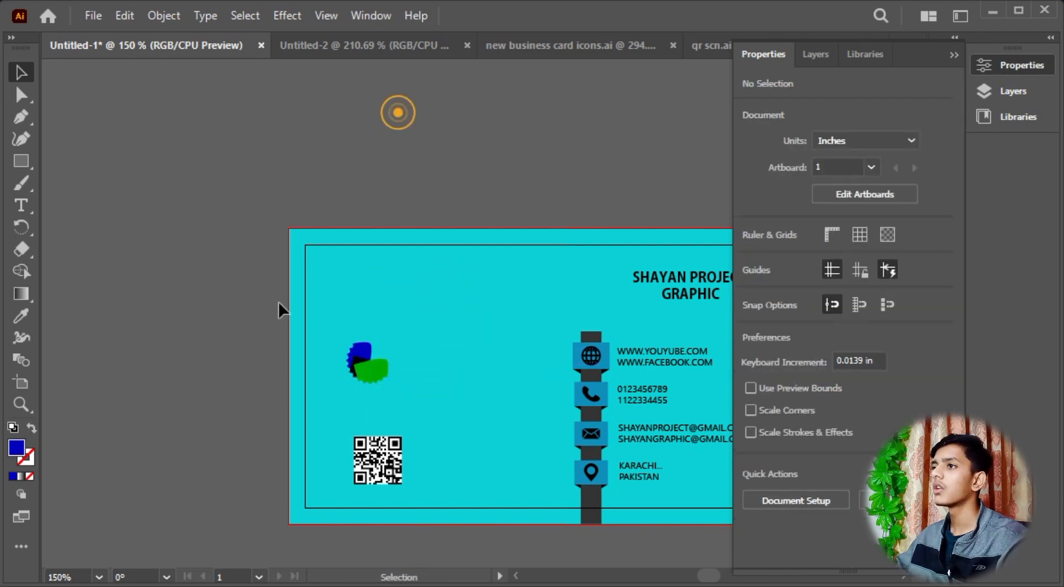
Add the text COMPANY NAME, place it on the card below the fan-shaped logo, and nudge the logo upward.
{"action": "left_click", "coordinate": [245, 125]}
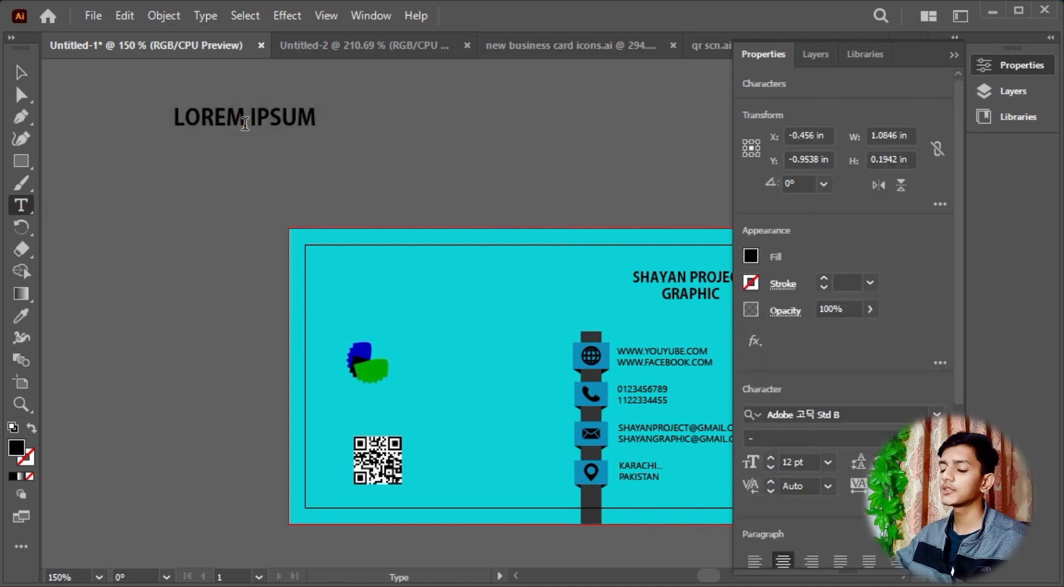
{"action": "type", "text": "COMPA"}
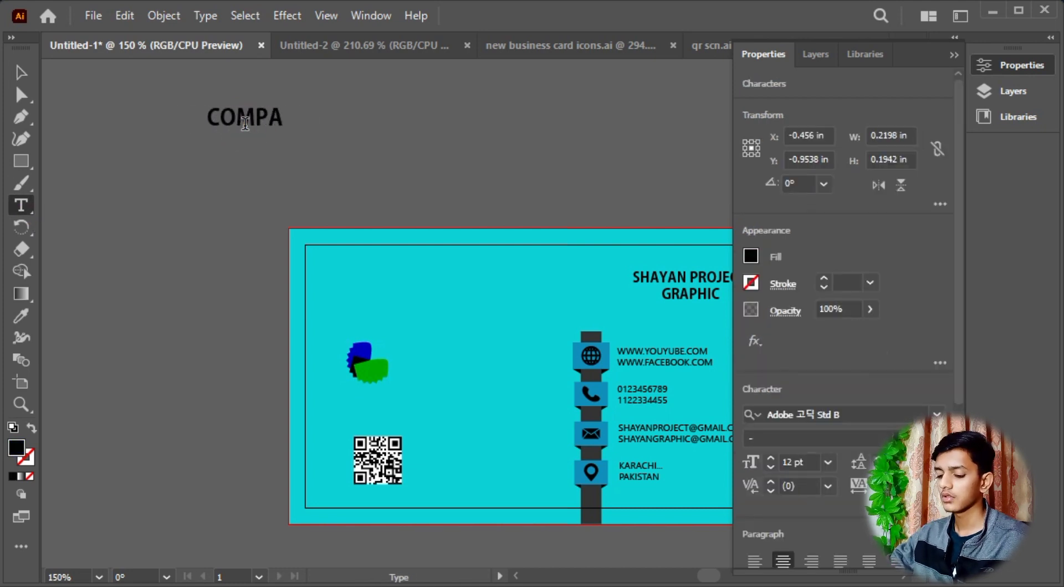
{"action": "type", "text": "NY NAME"}
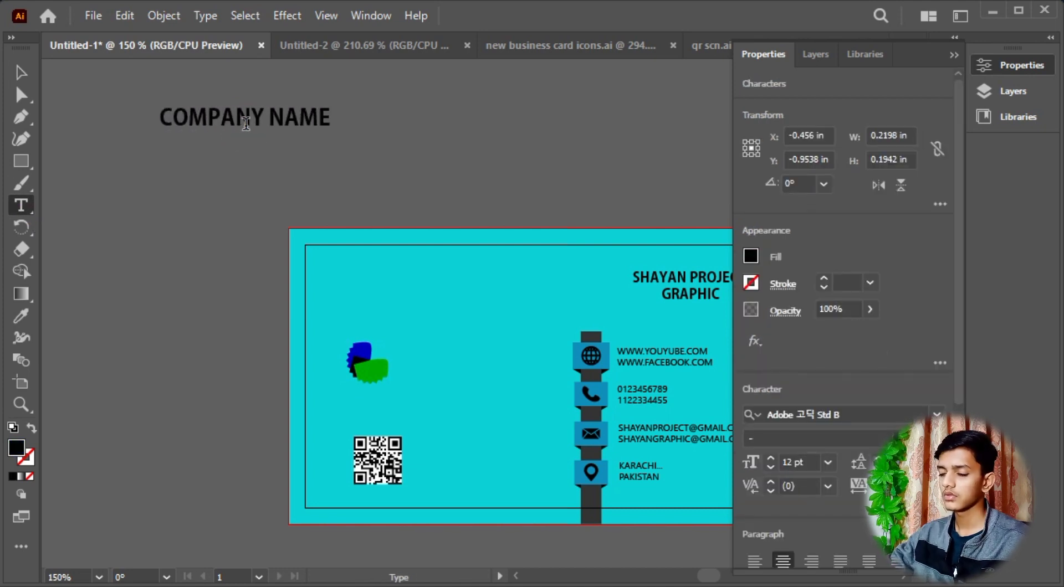
{"action": "key", "text": "Escape"}
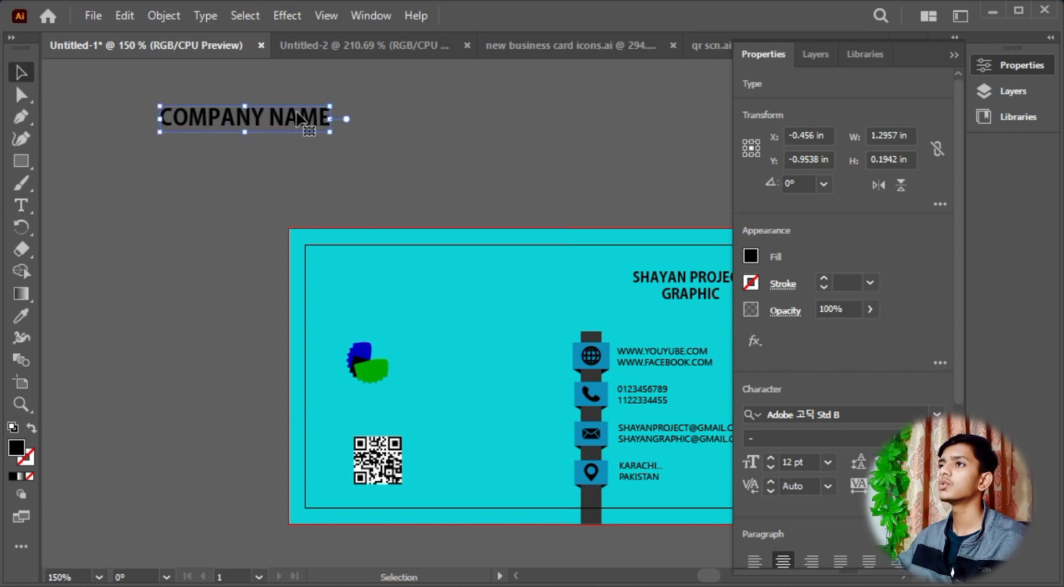
{"action": "left_click_drag", "start_coordinate": [299, 118], "coordinate": [464, 409]}
{"action": "left_click_drag", "start_coordinate": [377, 370], "coordinate": [397, 338]}
{"action": "left_click", "coordinate": [463, 157]}
Enlarge the fan-shaped logo above COMPANY NAME and align the two on their horizontal centers.
{"action": "key", "text": "ctrl+equal"}
{"action": "key", "text": "ctrl+equal"}
{"action": "key", "text": "ctrl+equal"}
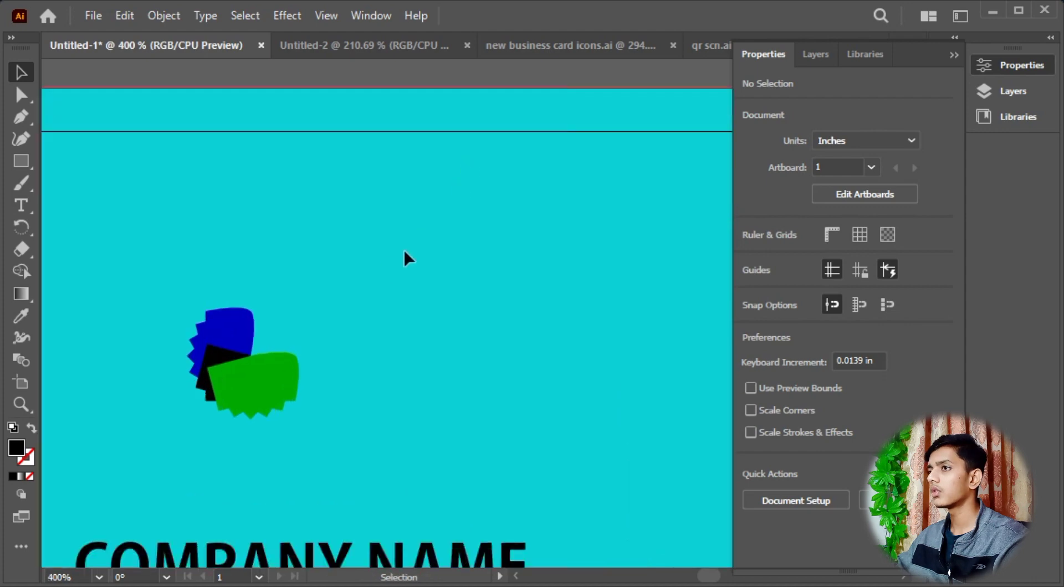
{"action": "left_click_drag", "start_coordinate": [383, 288], "coordinate": [449, 246]}
{"action": "left_click", "coordinate": [404, 330]}
{"action": "left_click_drag", "start_coordinate": [411, 350], "coordinate": [434, 285]}
{"action": "left_click_drag", "start_coordinate": [442, 475], "coordinate": [455, 356]}
{"action": "left_click_drag", "start_coordinate": [510, 301], "coordinate": [479, 412]}
{"action": "left_click_drag", "start_coordinate": [369, 342], "coordinate": [398, 355]}
{"action": "left_click", "coordinate": [416, 489], "text": "shift"}
{"action": "left_click", "coordinate": [399, 400]}
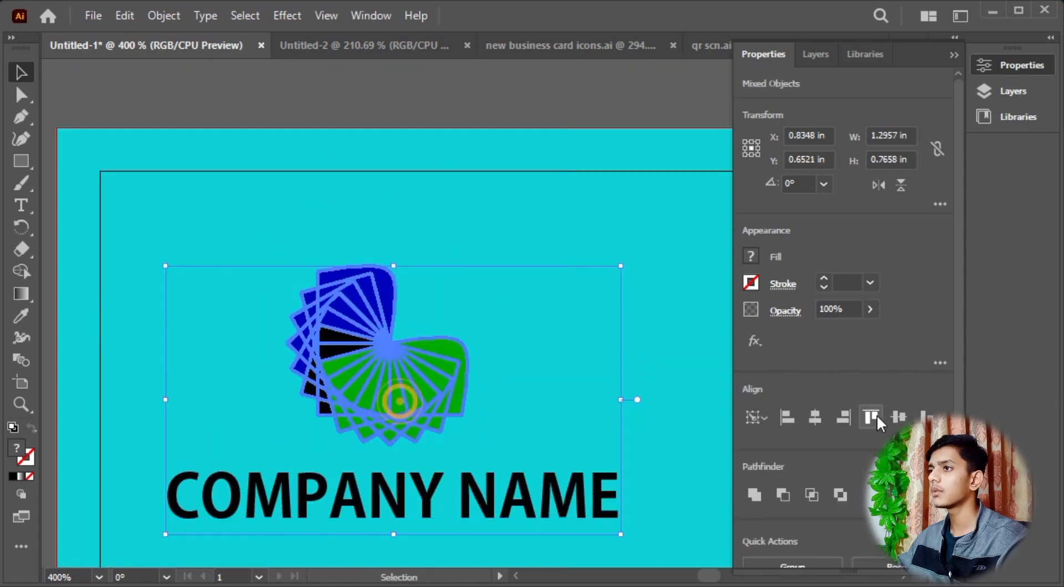
{"action": "left_click", "coordinate": [551, 255]}
{"action": "left_click_drag", "start_coordinate": [539, 344], "coordinate": [539, 218]}
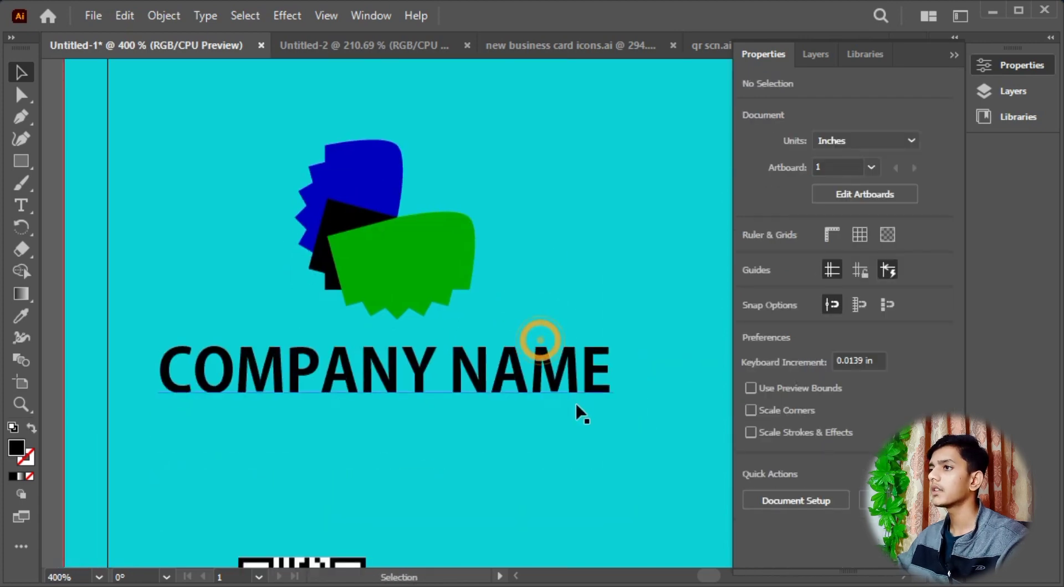
Add YOUR TAGLINE as a second line under COMPANY NAME in the same text object.
{"action": "left_click_drag", "start_coordinate": [576, 403], "coordinate": [456, 304]}
{"action": "key", "text": "ctrl+z"}
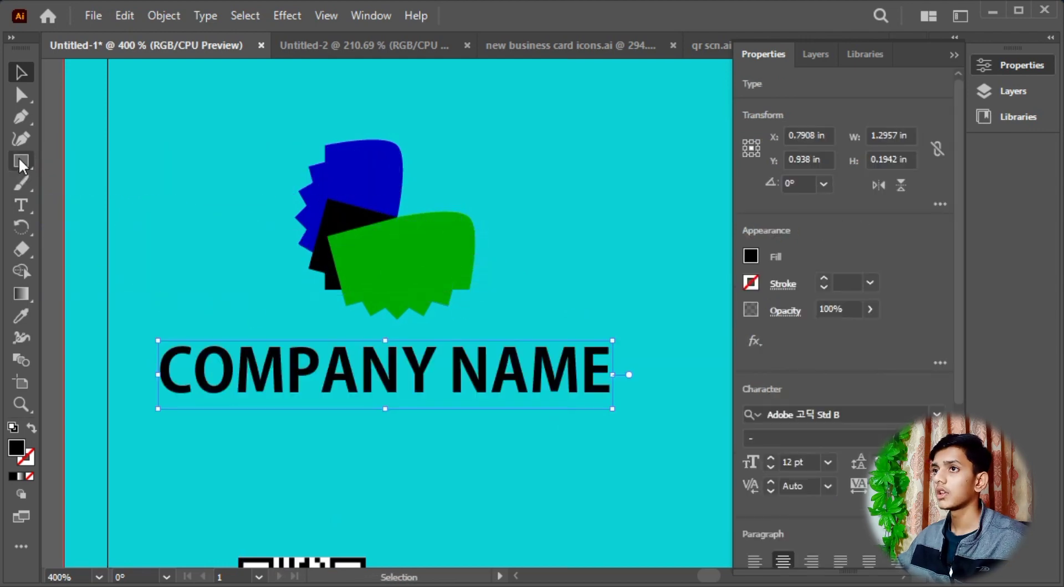
{"action": "left_click", "coordinate": [19, 209]}
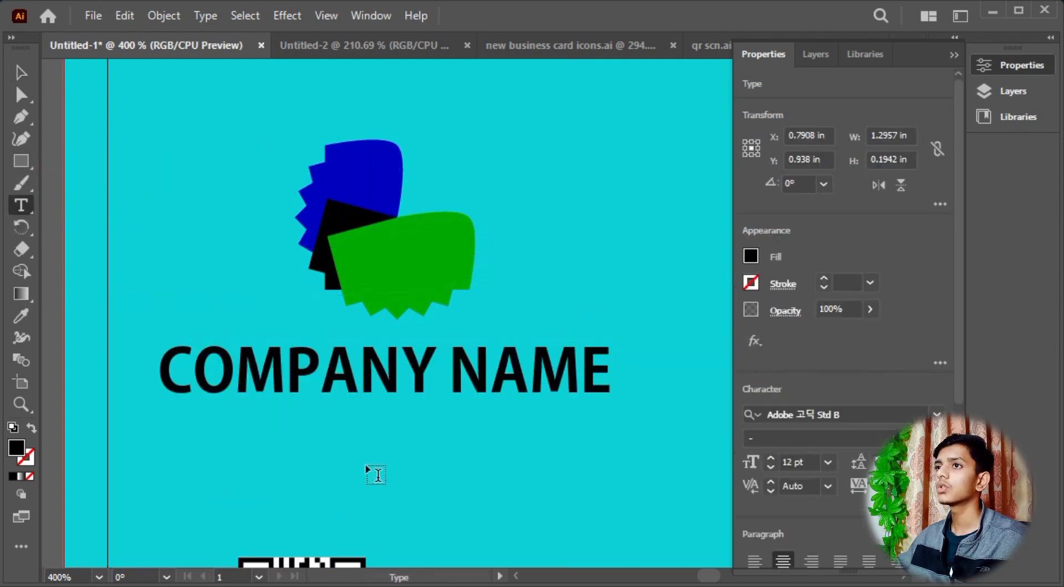
{"action": "left_click", "coordinate": [609, 377]}
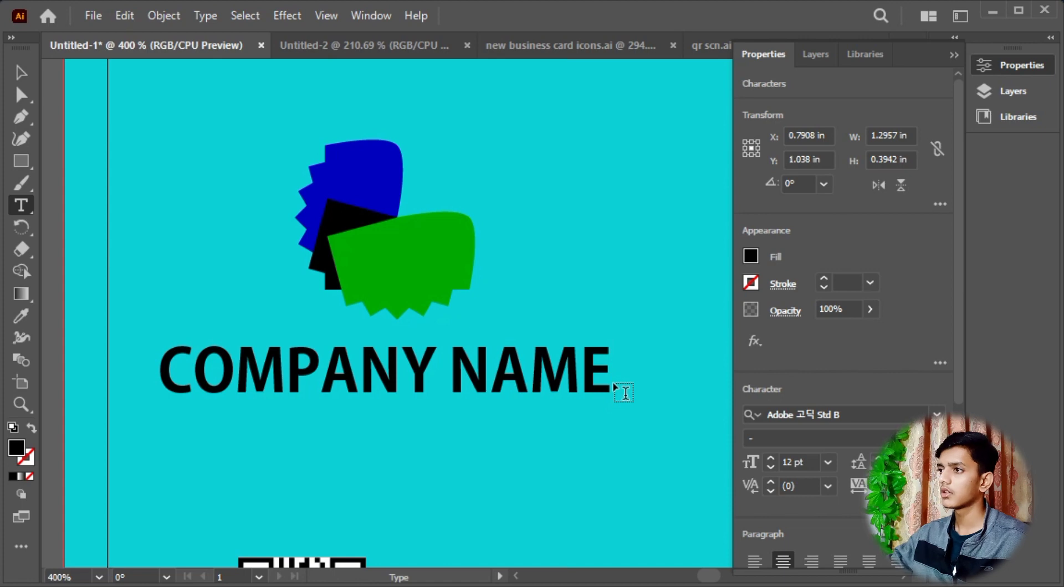
{"action": "key", "text": "Return"}
{"action": "type", "text": "YOU"}
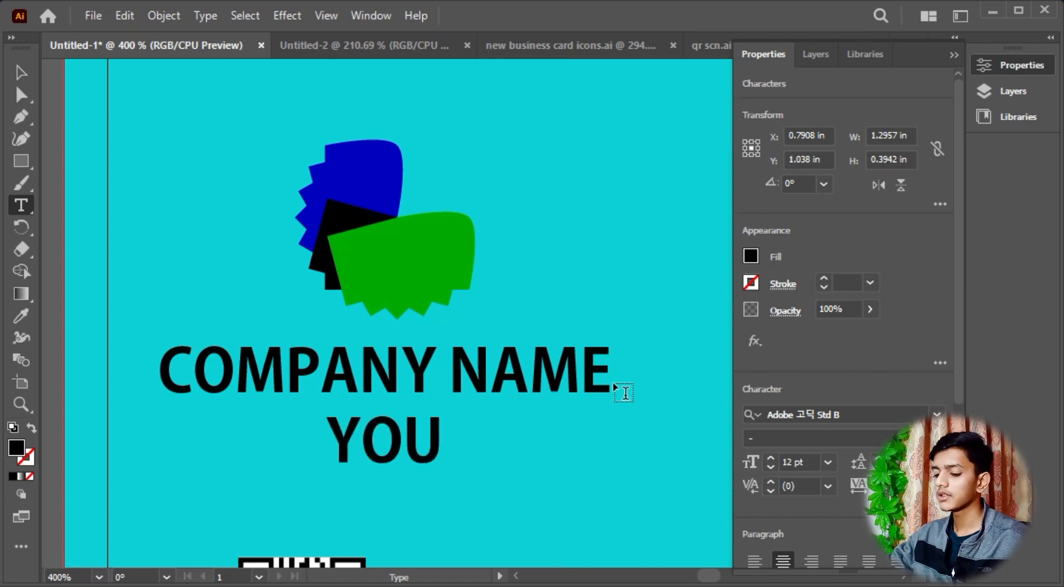
{"action": "type", "text": "R TA"}
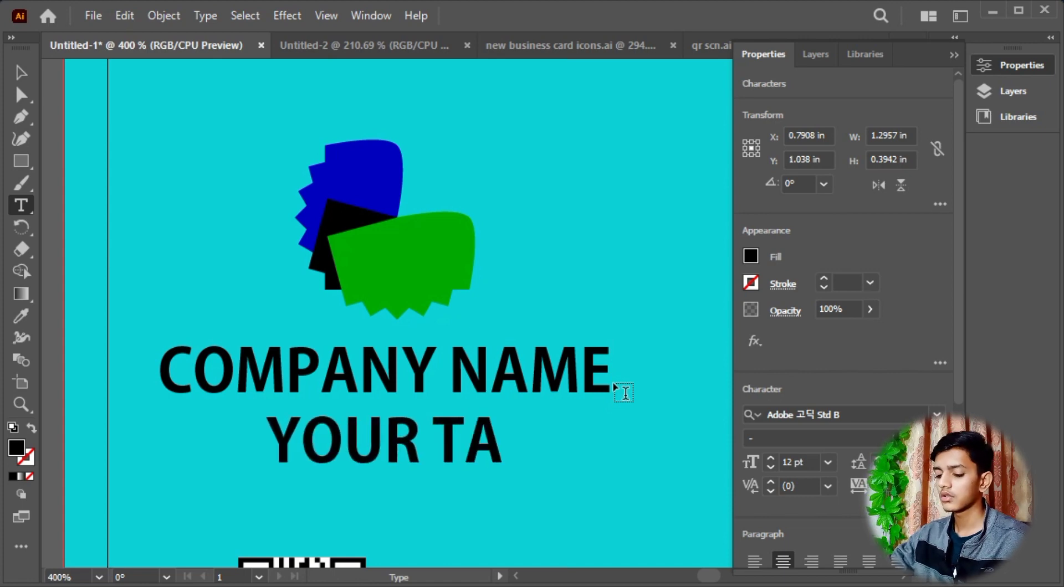
{"action": "type", "text": "G,"}
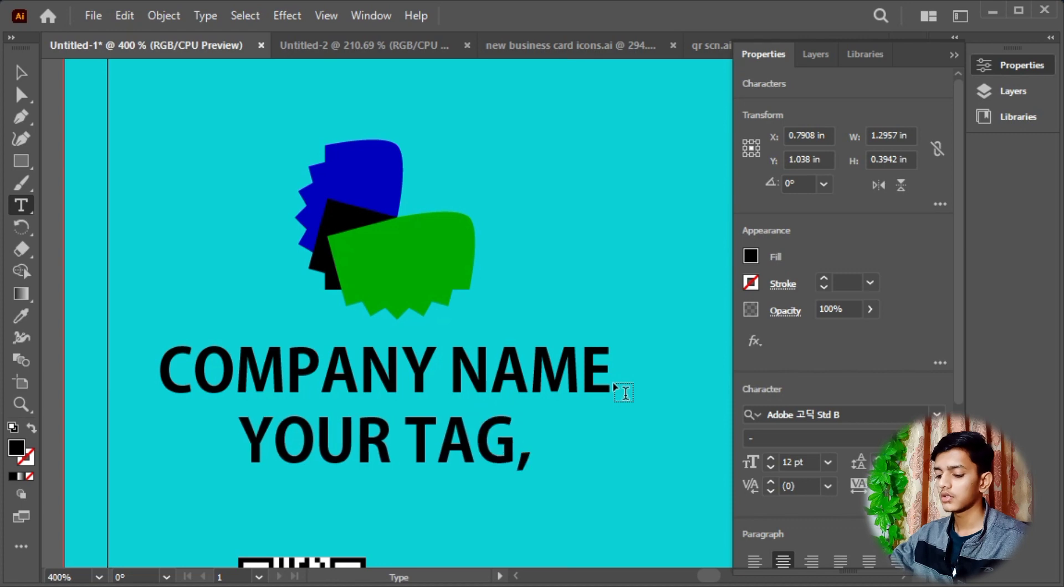
{"action": "key", "text": "BackSpace"}
{"action": "type", "text": "LINE"}
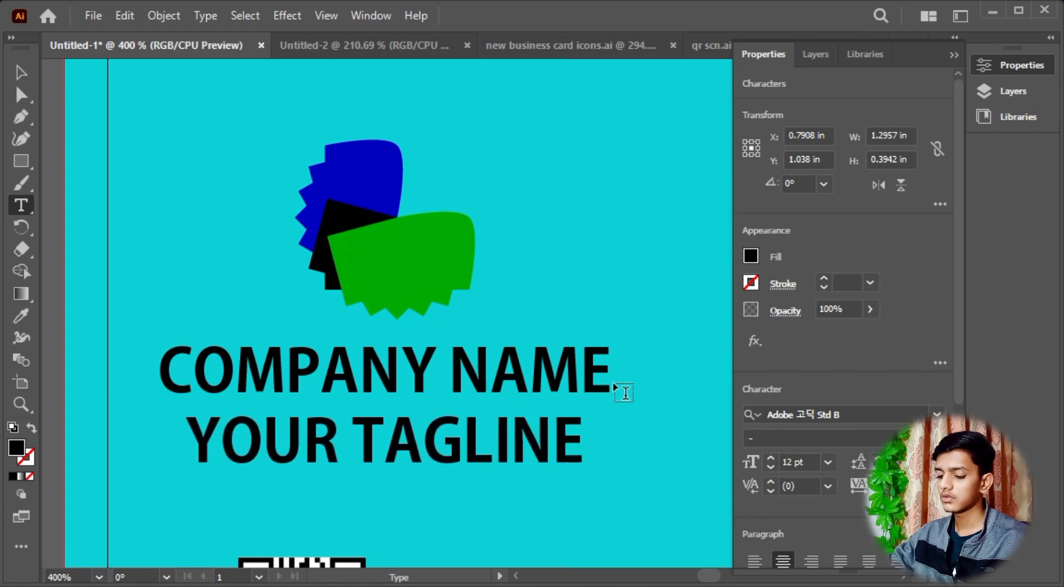
Set the font size of the YOUR TAGLINE line to 8 pt.
{"action": "left_click_drag", "start_coordinate": [593, 435], "coordinate": [278, 452]}
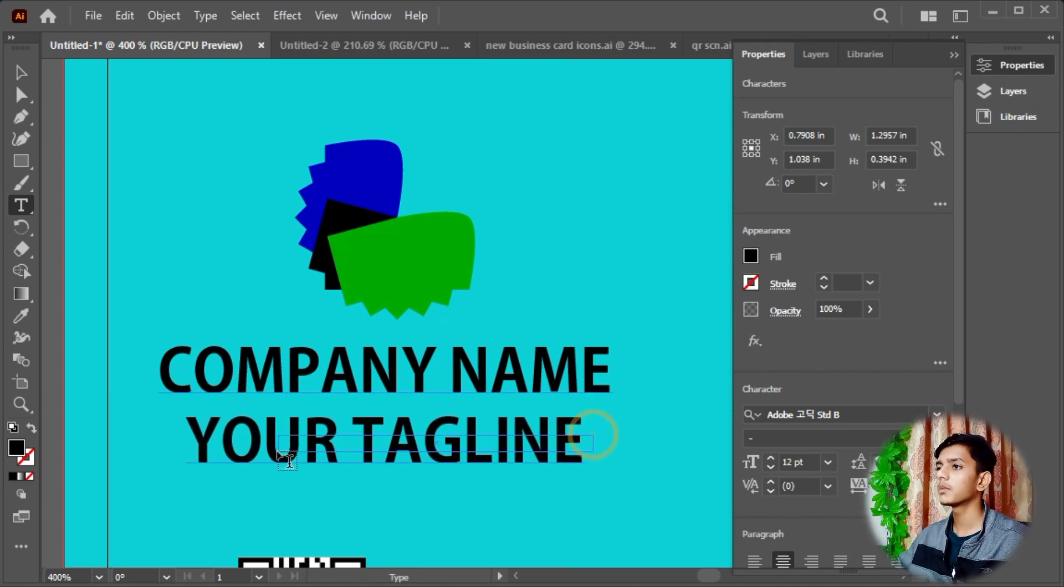
{"action": "key", "text": "ctrl+z"}
{"action": "left_click", "coordinate": [299, 447]}
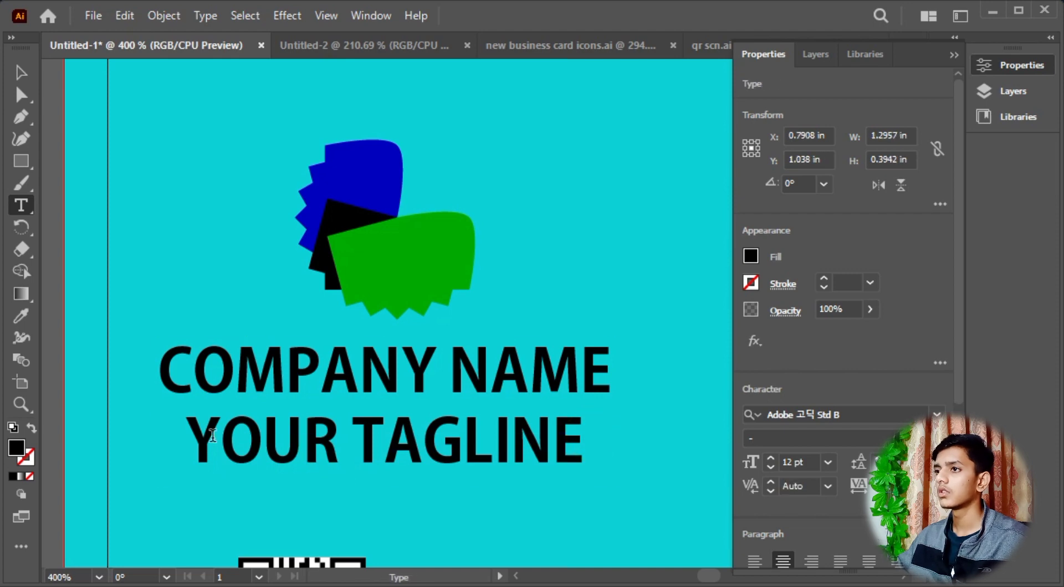
{"action": "left_click_drag", "start_coordinate": [196, 445], "coordinate": [342, 453]}
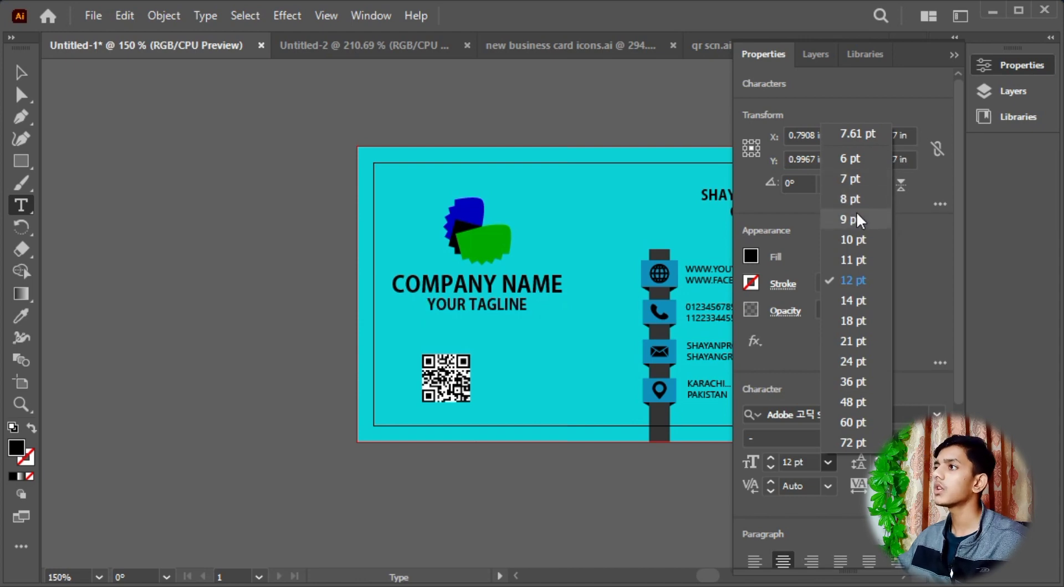
{"action": "left_click", "coordinate": [856, 199]}
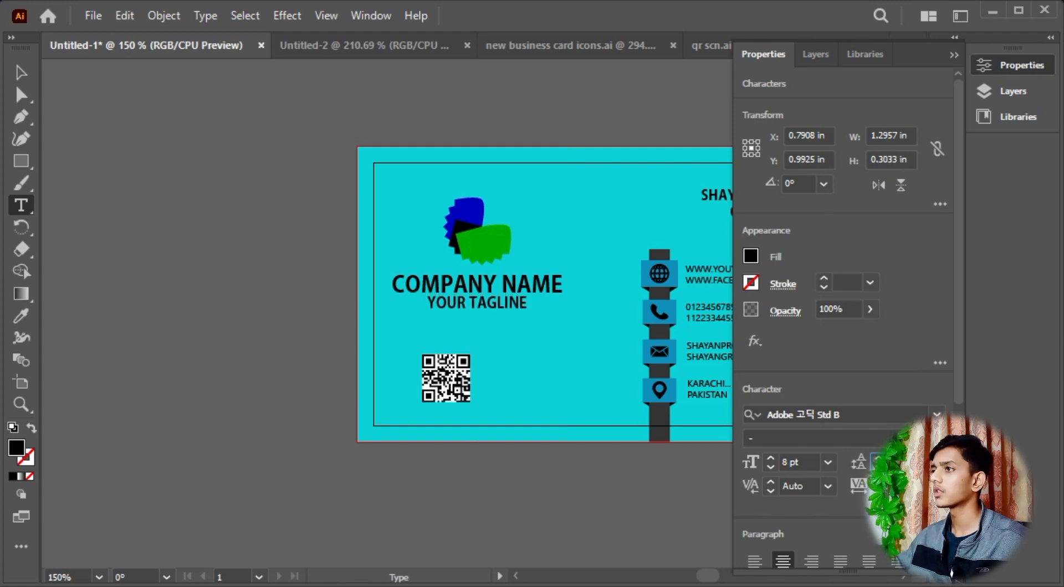
Change the YOUR TAGLINE line's font to Myriad Pro in the Regular style.
{"action": "left_click", "coordinate": [937, 439]}
{"action": "left_click", "coordinate": [935, 437]}
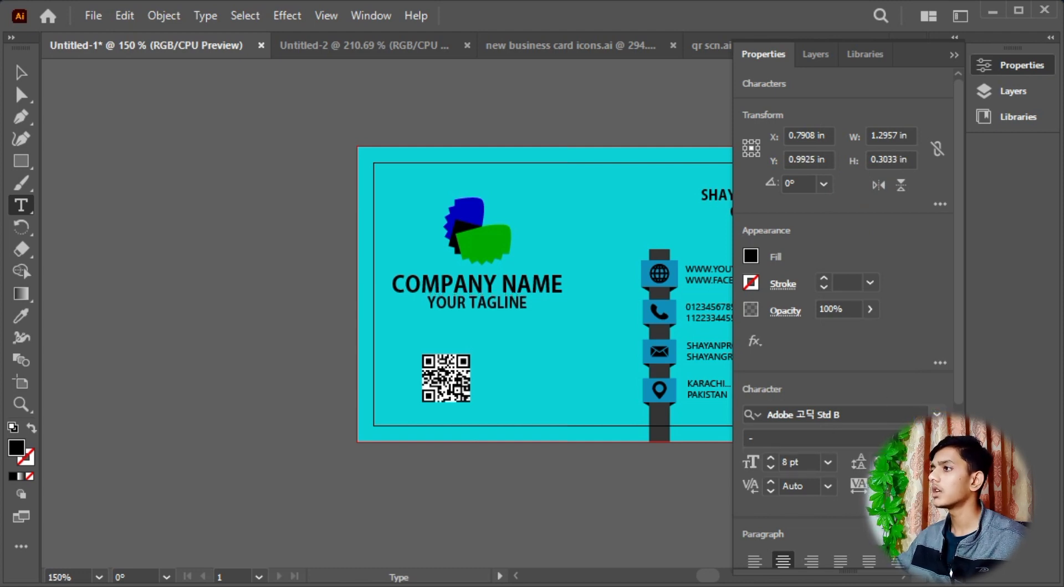
{"action": "left_click", "coordinate": [936, 415]}
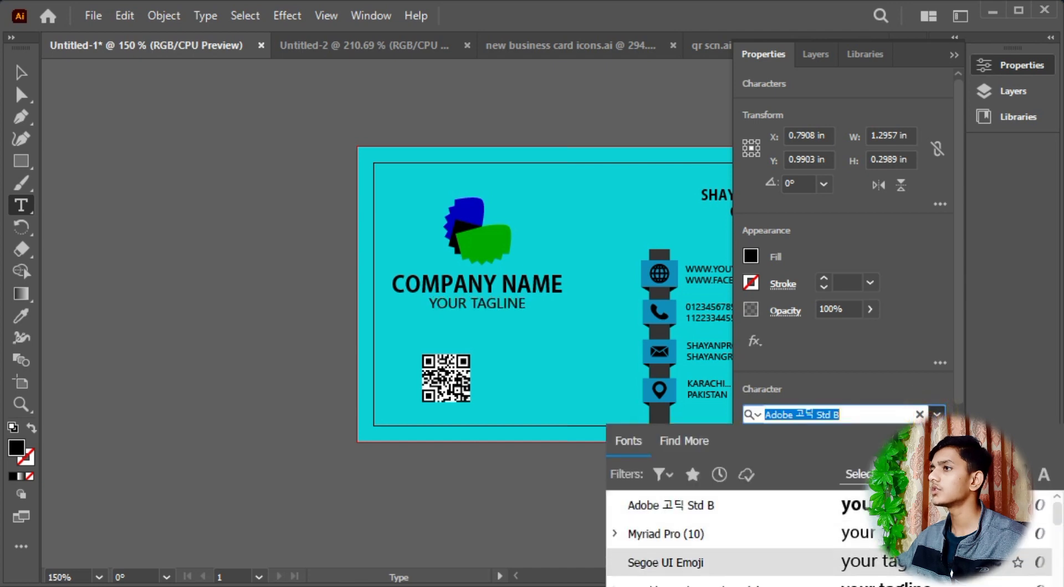
{"action": "left_click", "coordinate": [931, 534]}
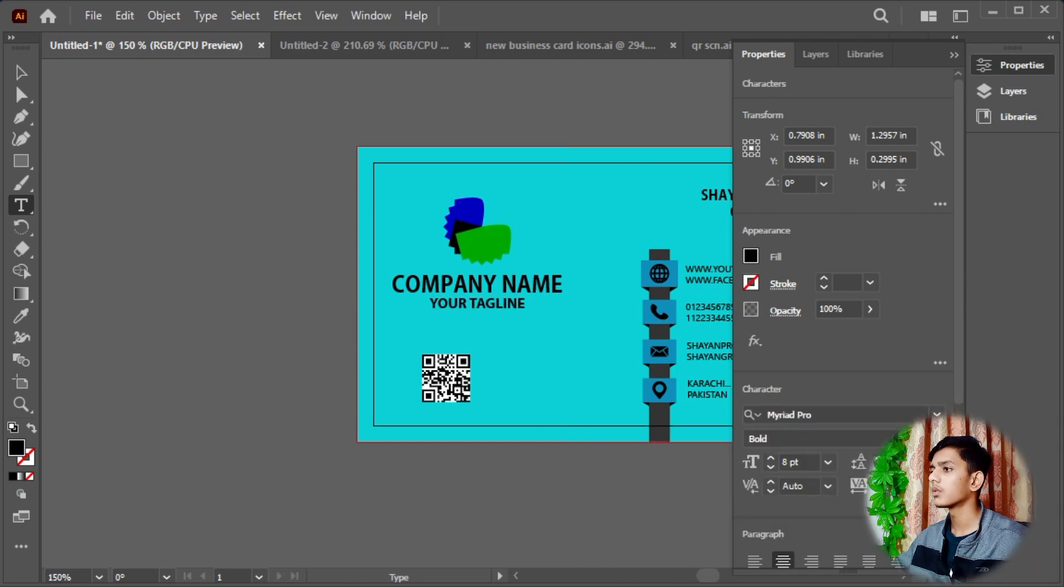
{"action": "left_click", "coordinate": [936, 438]}
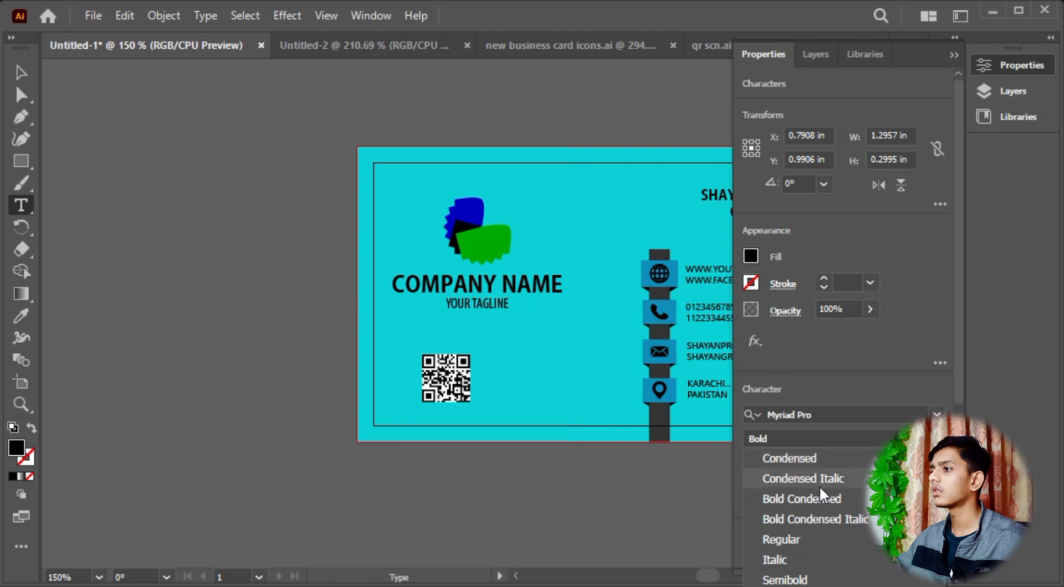
{"action": "left_click", "coordinate": [812, 540]}
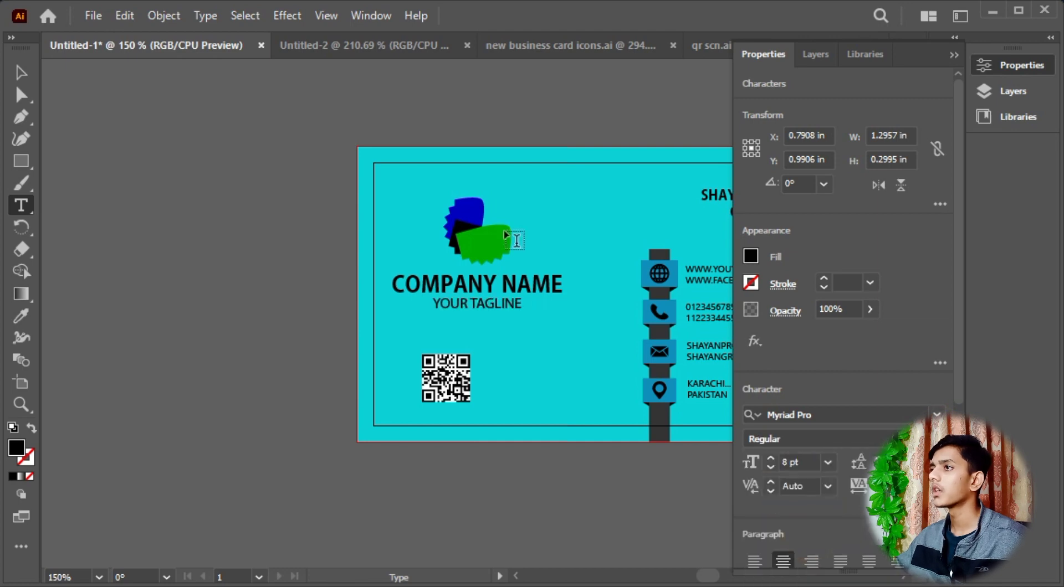
{"action": "left_click", "coordinate": [18, 73]}
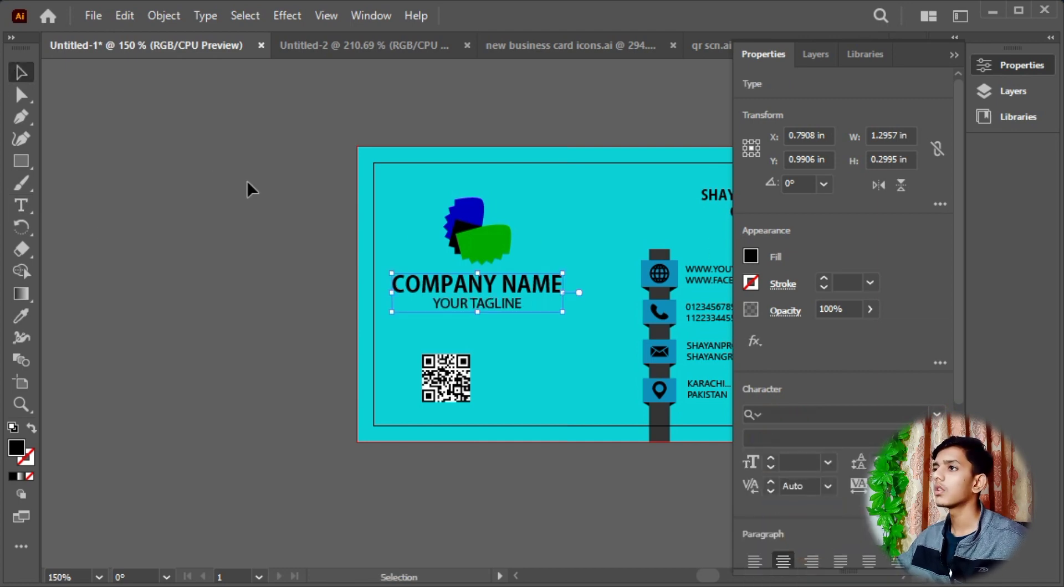
Select the logo, company name and tagline on the card together as one group.
{"action": "left_click_drag", "start_coordinate": [338, 231], "coordinate": [195, 223]}
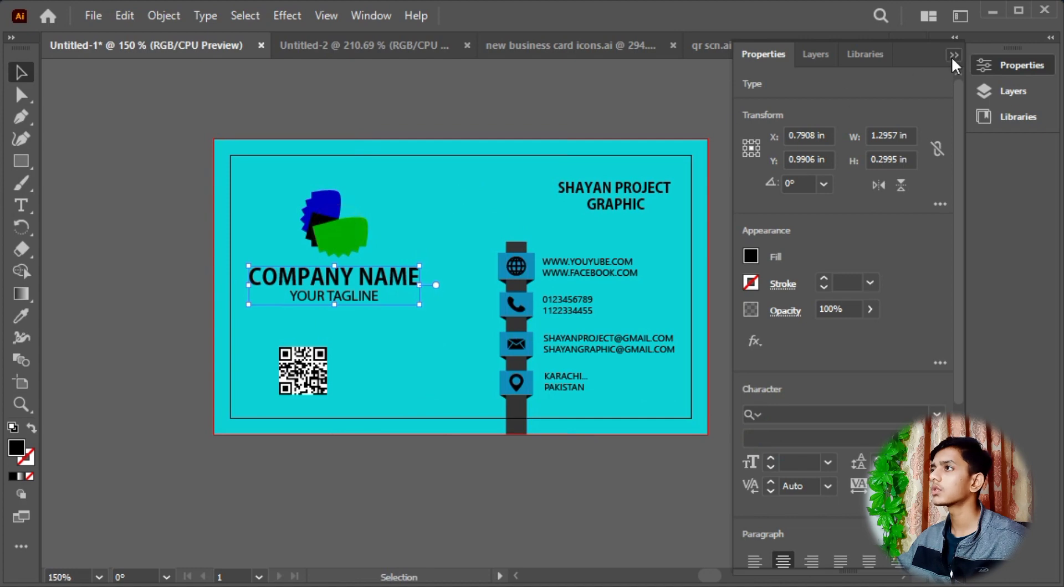
{"action": "left_click", "coordinate": [953, 56]}
{"action": "left_click", "coordinate": [755, 134]}
{"action": "left_click_drag", "start_coordinate": [670, 228], "coordinate": [691, 254]}
{"action": "left_click_drag", "start_coordinate": [277, 182], "coordinate": [402, 332]}
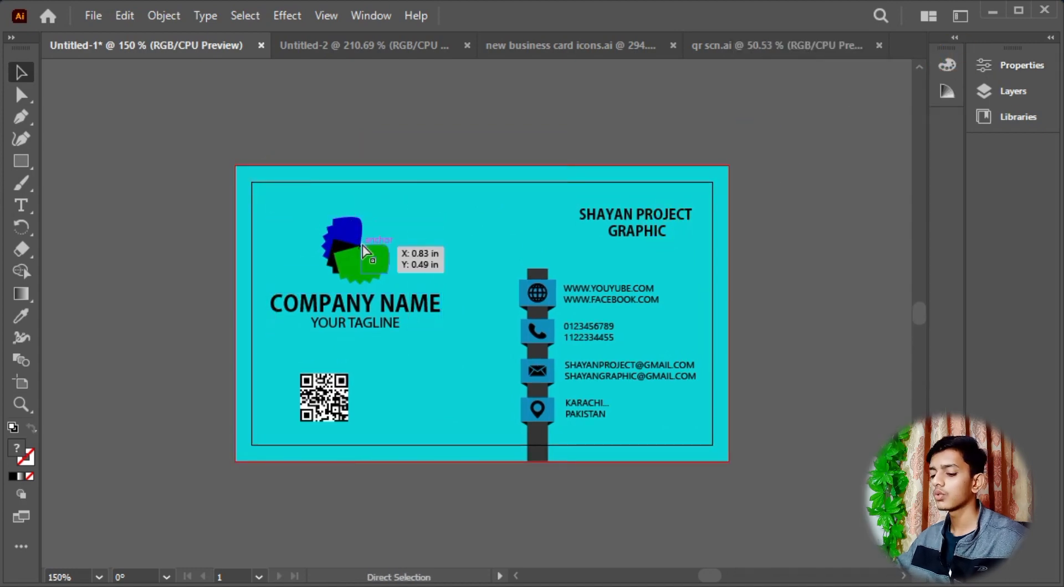
Switch to the Untitled-2 document and draw a white rectangle covering the artboard out to the bleed edges.
{"action": "left_click", "coordinate": [387, 48]}
{"action": "left_click", "coordinate": [477, 161]}
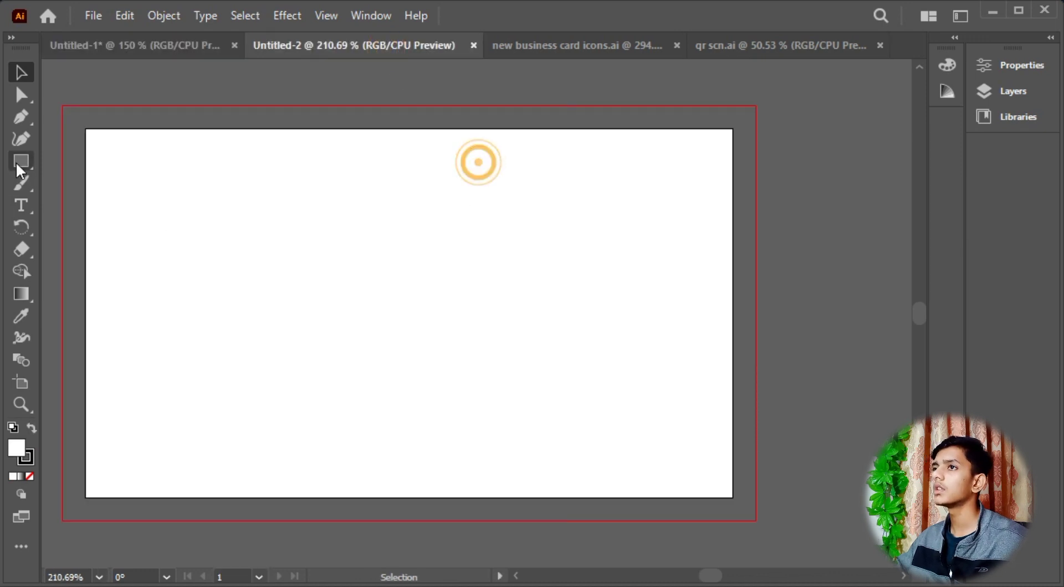
{"action": "key", "text": "m"}
{"action": "left_click_drag", "start_coordinate": [61, 102], "coordinate": [755, 521]}
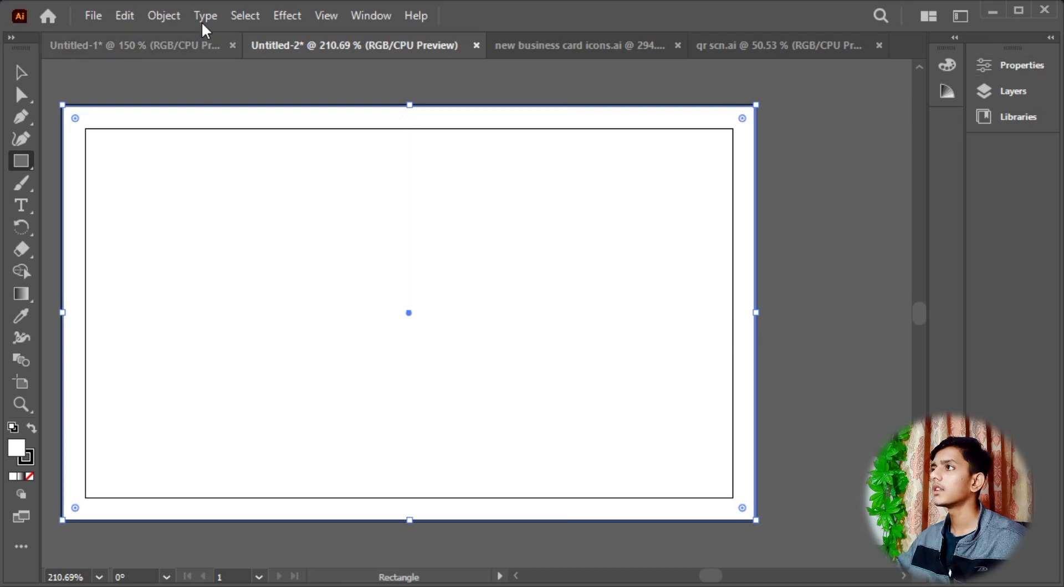
Copy the logo, company name and tagline from Untitled-1 into Untitled-2 and place them near the middle of the card.
{"action": "left_click", "coordinate": [178, 45]}
{"action": "left_click", "coordinate": [340, 46]}
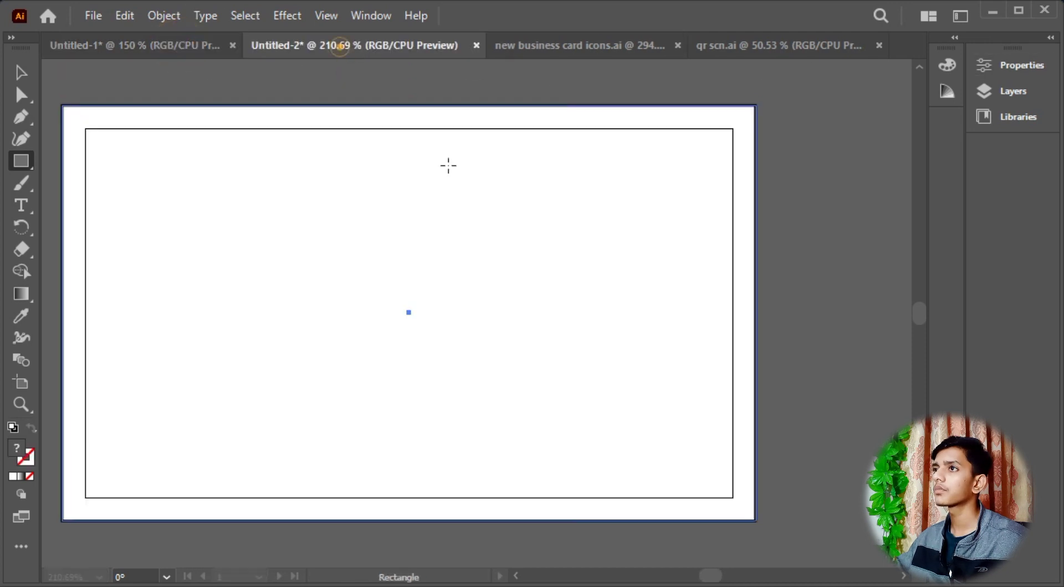
{"action": "key", "text": "v"}
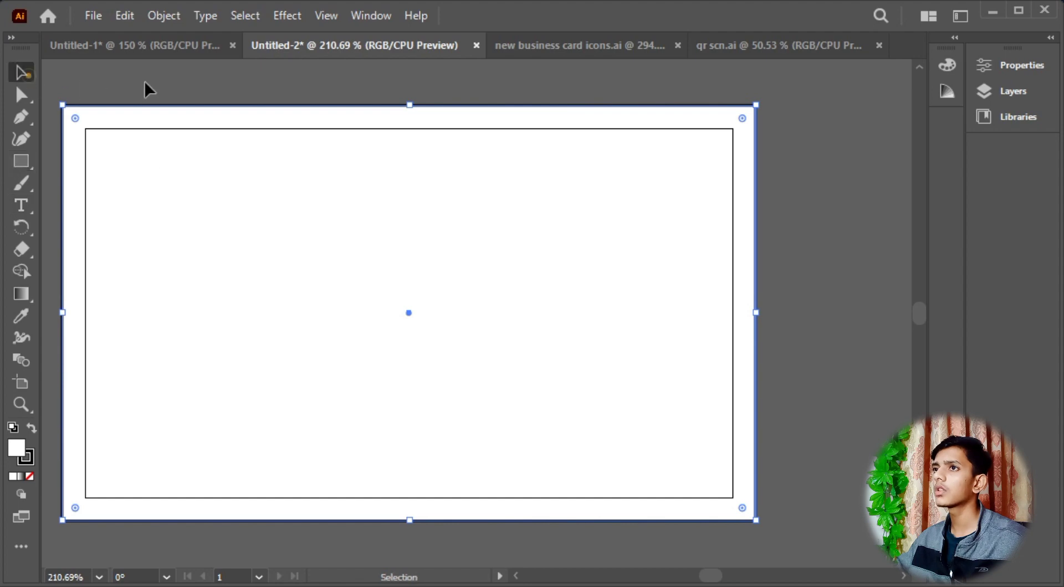
{"action": "left_click", "coordinate": [144, 81]}
{"action": "key", "text": "ctrl+v"}
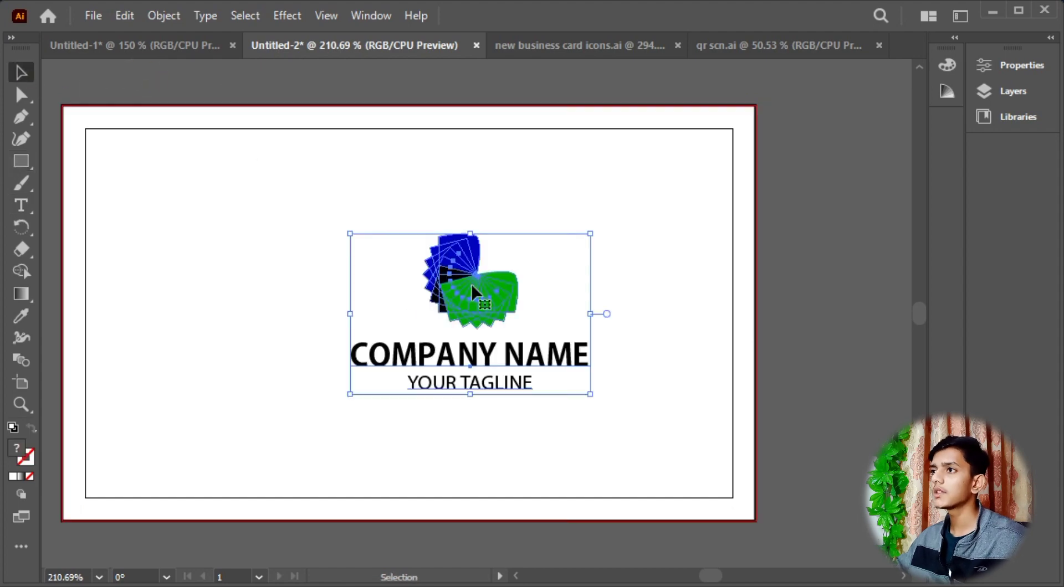
{"action": "left_click_drag", "start_coordinate": [474, 289], "coordinate": [418, 284]}
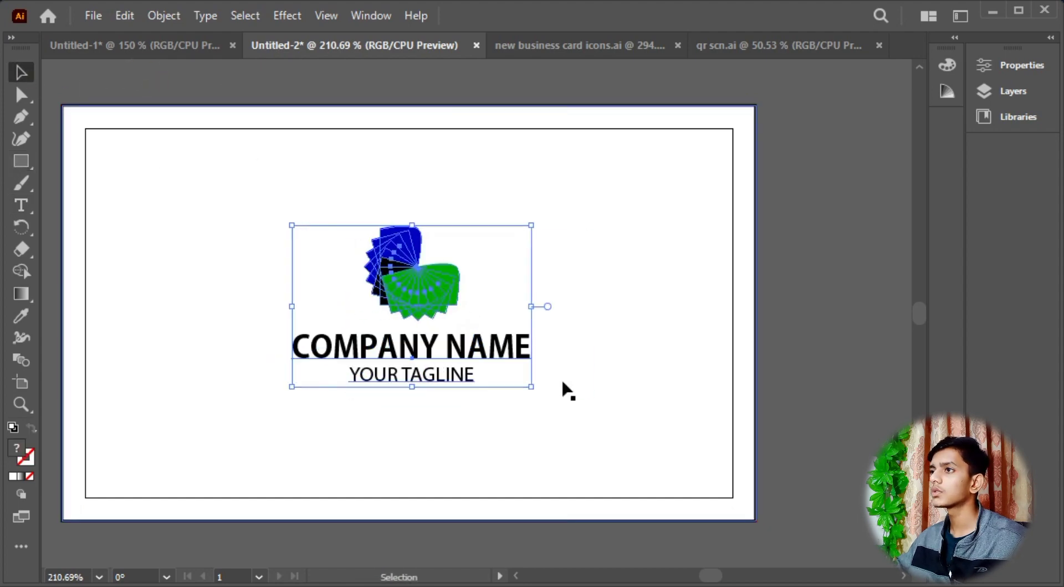
Center the logo and company name group horizontally and vertically on the artboard.
{"action": "key", "text": "a"}
{"action": "key", "text": "v"}
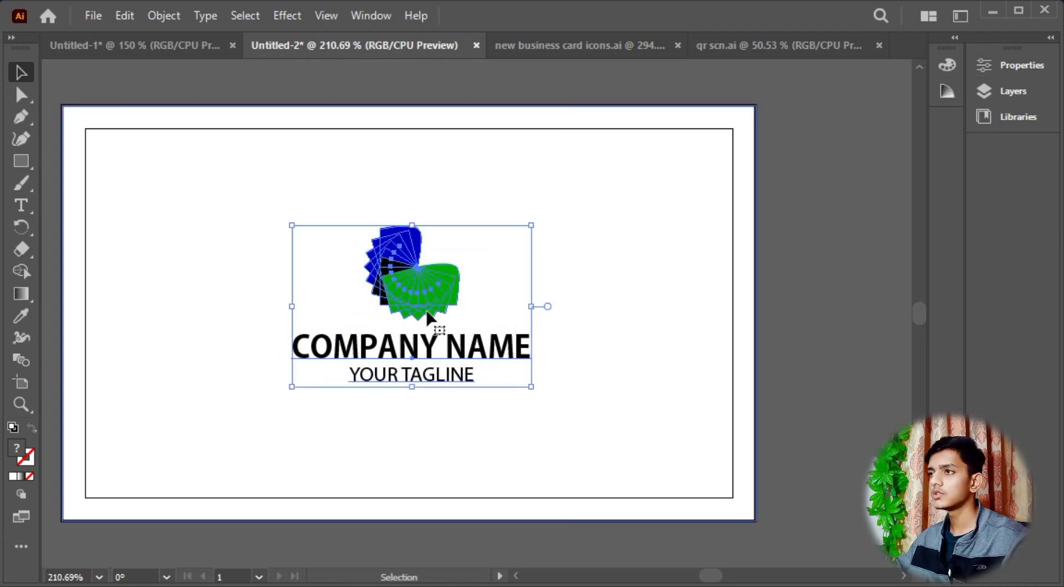
{"action": "left_click", "coordinate": [1014, 68]}
{"action": "left_click", "coordinate": [819, 418]}
{"action": "left_click", "coordinate": [898, 418]}
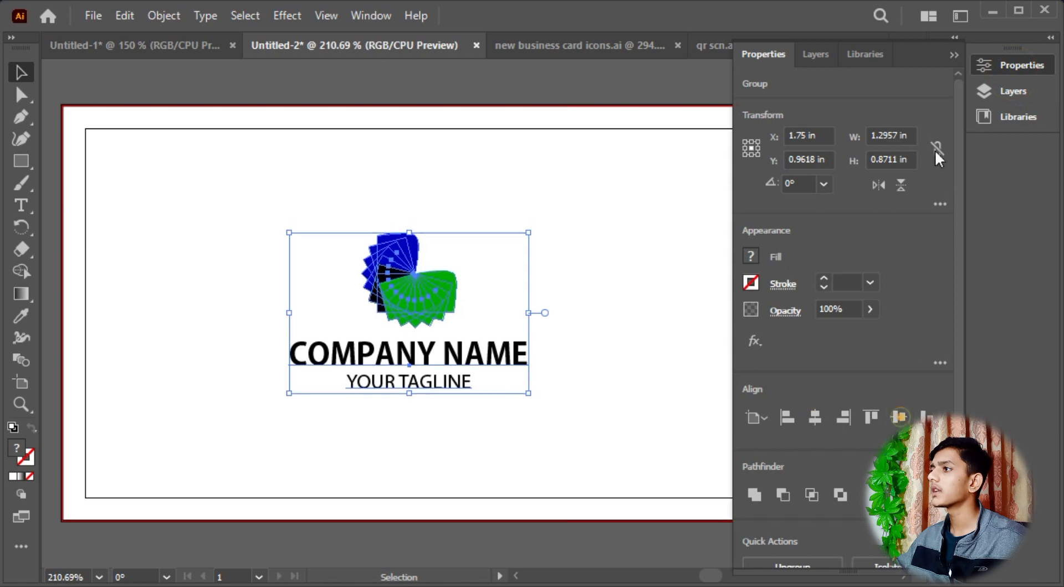
{"action": "left_click", "coordinate": [954, 55]}
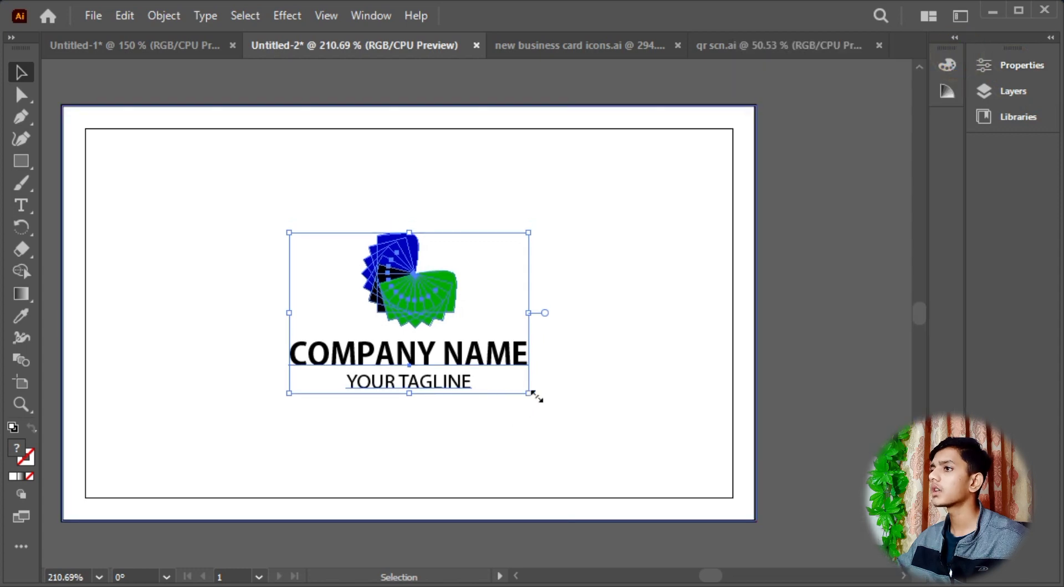
Enlarge the logo, company name and tagline group proportionally about its center to nearly half the card's width.
{"action": "left_click_drag", "start_coordinate": [533, 394], "coordinate": [584, 427]}
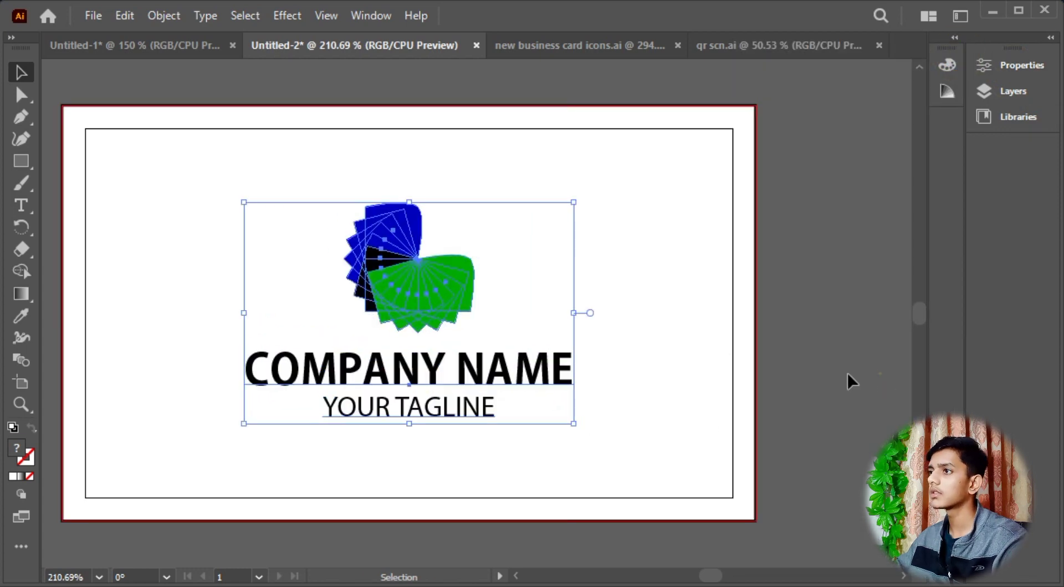
{"action": "left_click", "coordinate": [880, 373]}
{"action": "left_click_drag", "start_coordinate": [691, 344], "coordinate": [755, 365]}
{"action": "left_click_drag", "start_coordinate": [845, 141], "coordinate": [810, 146]}
Select the white background rectangle in Untitled-2 and remove its stroke.
{"action": "left_click", "coordinate": [700, 214]}
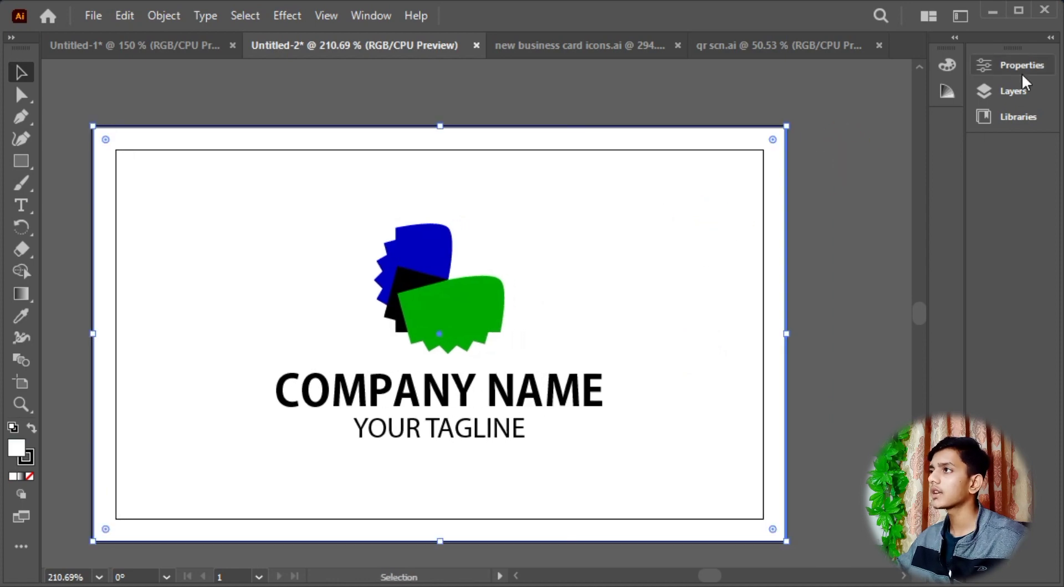
{"action": "left_click", "coordinate": [1019, 90]}
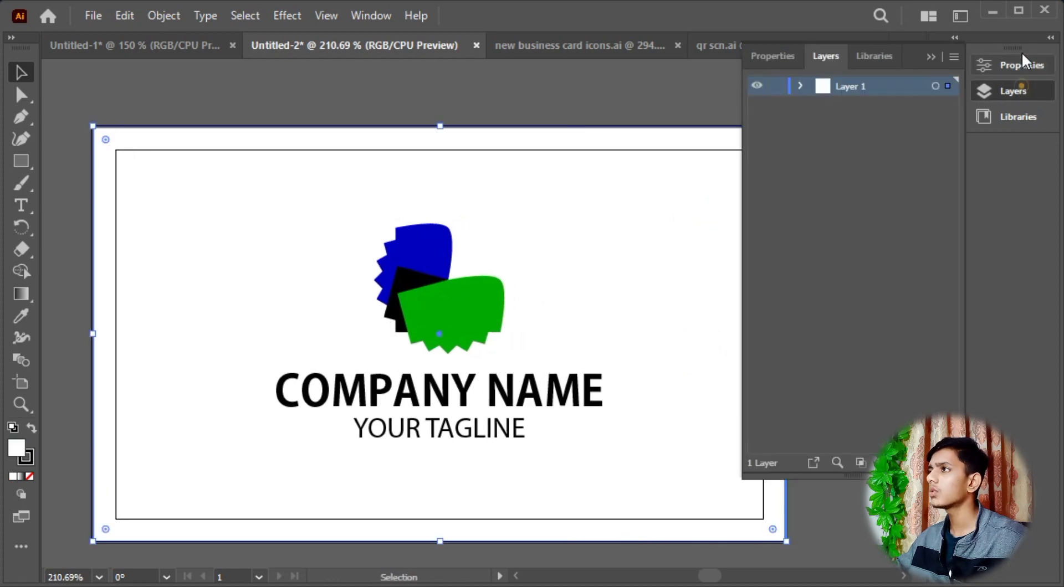
{"action": "left_click", "coordinate": [28, 458]}
{"action": "left_click", "coordinate": [30, 476]}
Fill the background rectangle with the light turquoise color 92EFEF.
{"action": "double_click", "coordinate": [18, 448]}
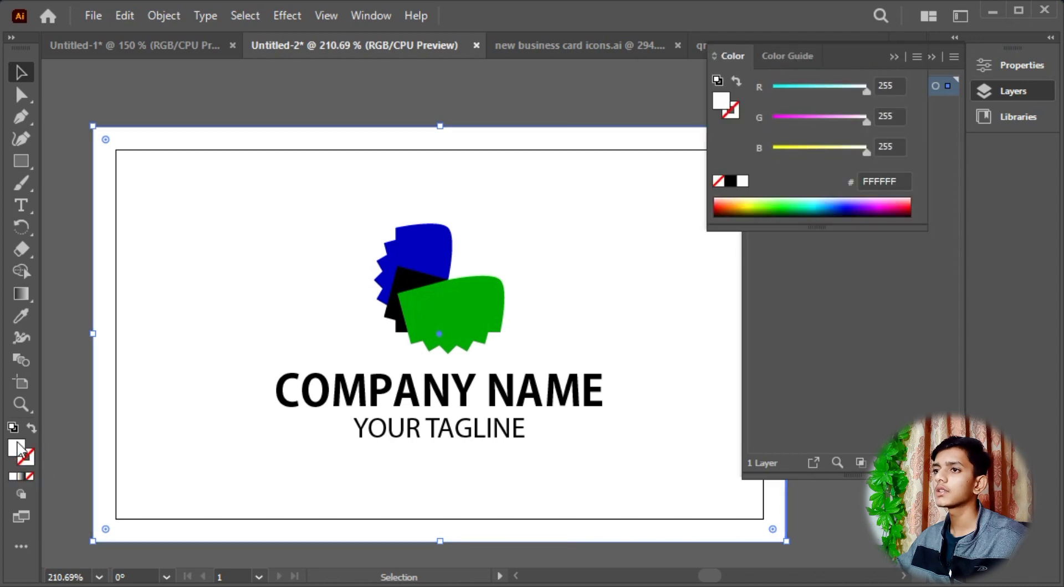
{"action": "left_click", "coordinate": [357, 279]}
{"action": "left_click", "coordinate": [381, 279]}
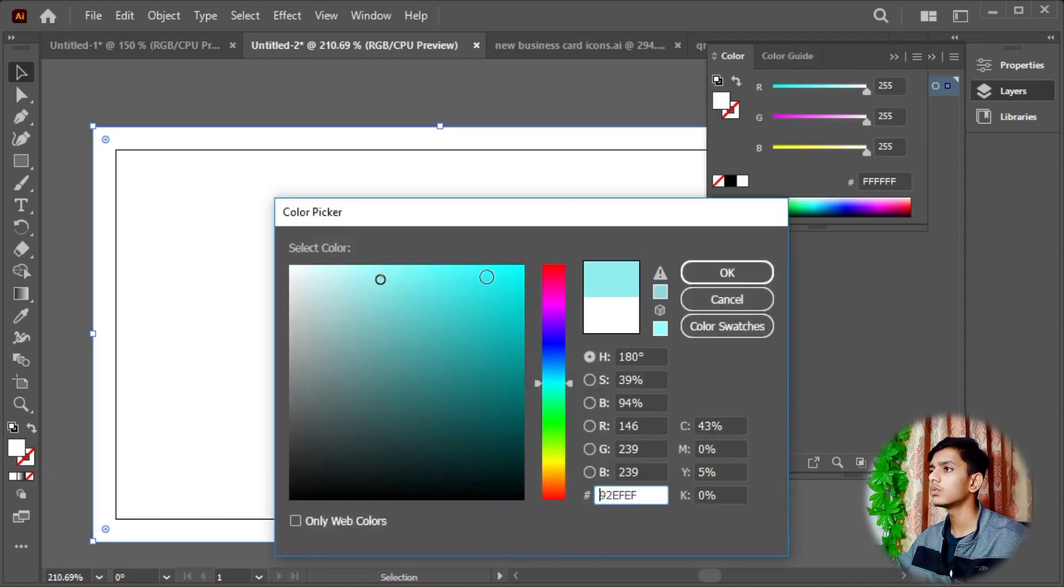
{"action": "left_click", "coordinate": [727, 273]}
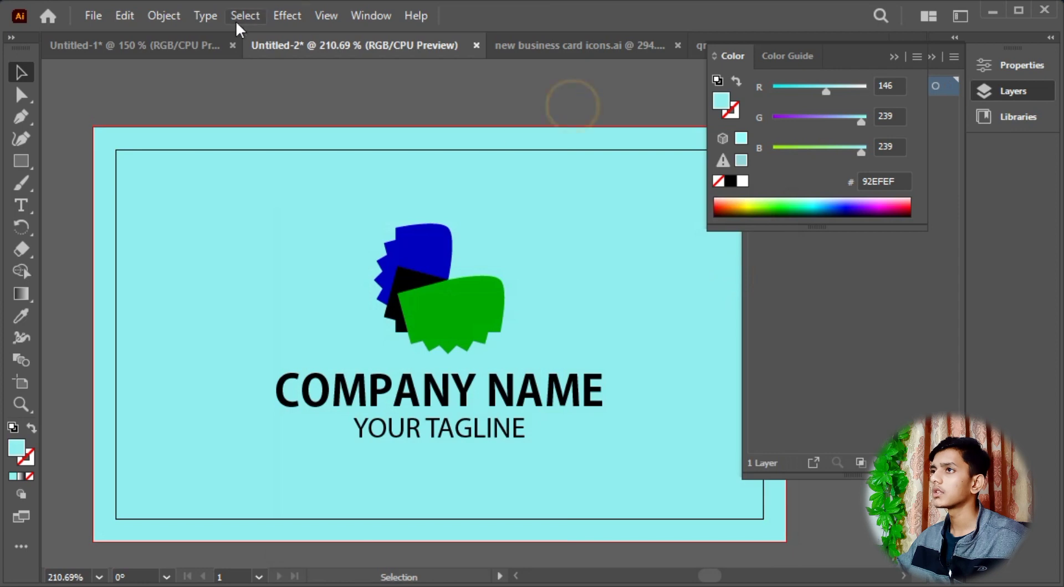
Compare the card background in Untitled-1 with the one in Untitled-2, collapsing the open color and layer panels.
{"action": "left_click", "coordinate": [192, 44]}
{"action": "left_click", "coordinate": [343, 44]}
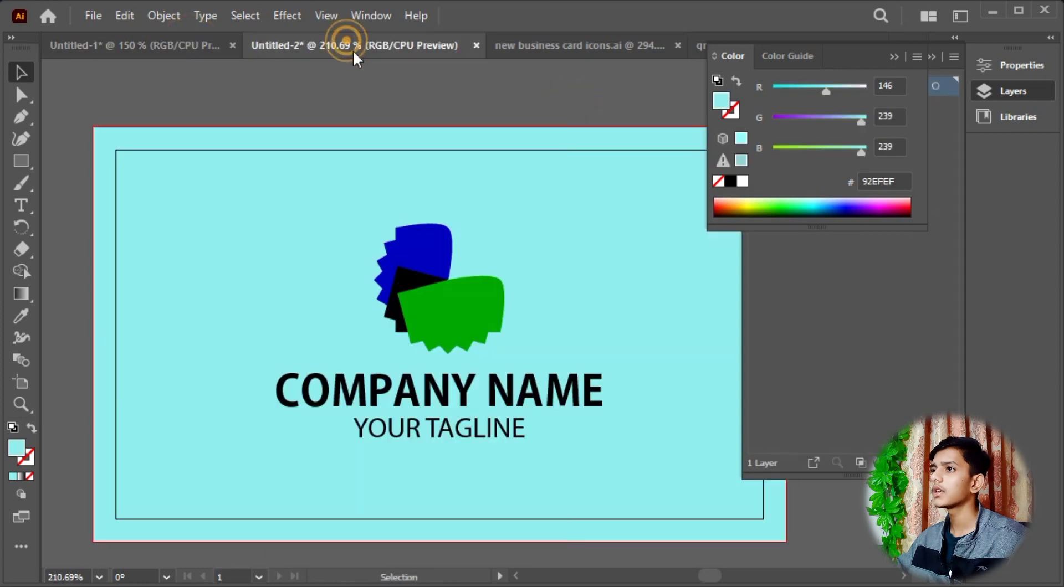
{"action": "left_click", "coordinate": [153, 51]}
{"action": "left_click", "coordinate": [389, 113]}
{"action": "left_click", "coordinate": [508, 159]}
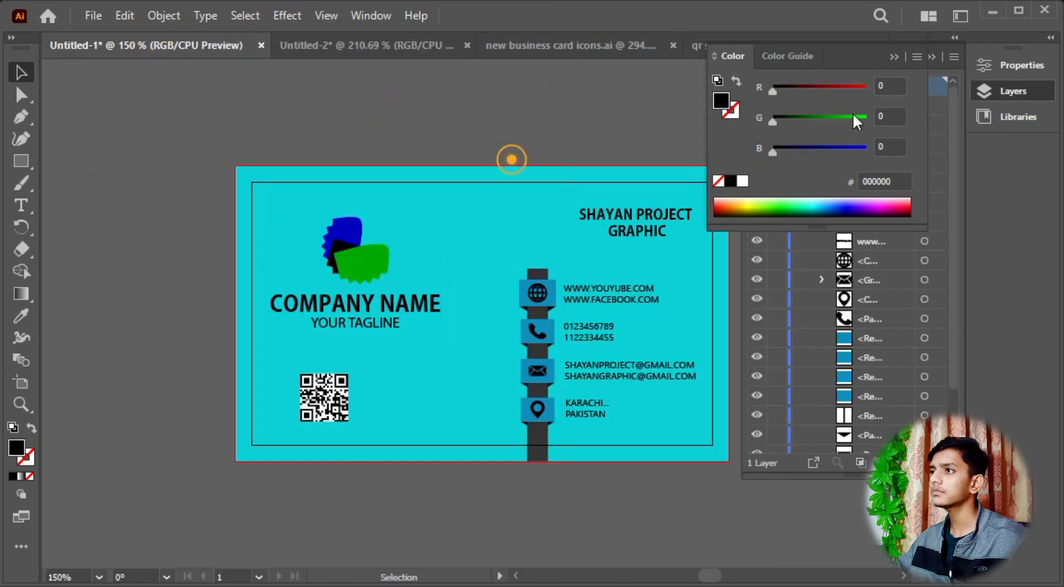
{"action": "left_click", "coordinate": [931, 57]}
{"action": "left_click", "coordinate": [700, 95]}
{"action": "left_click", "coordinate": [366, 45]}
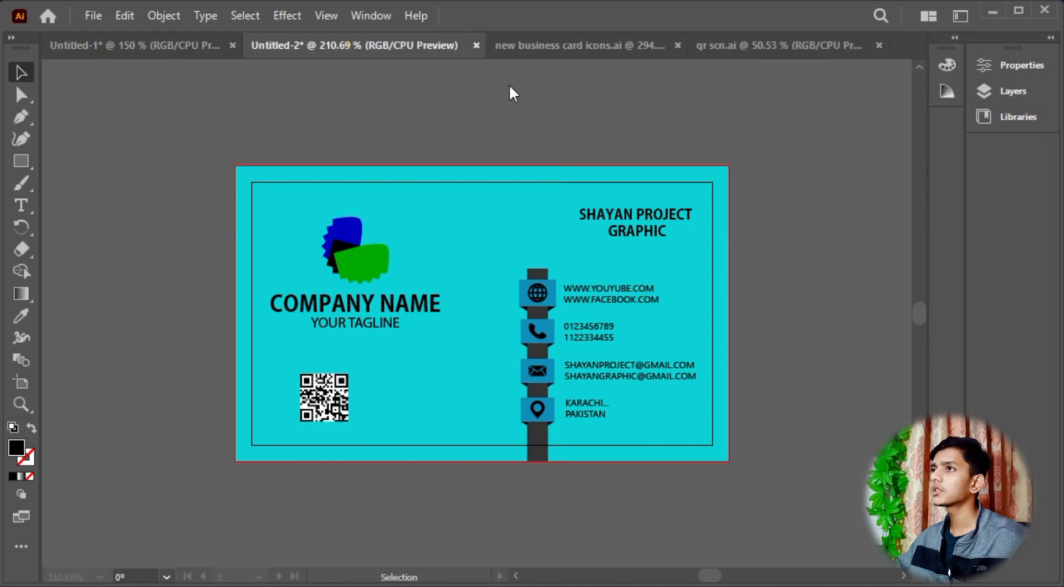
{"action": "left_click", "coordinate": [598, 118]}
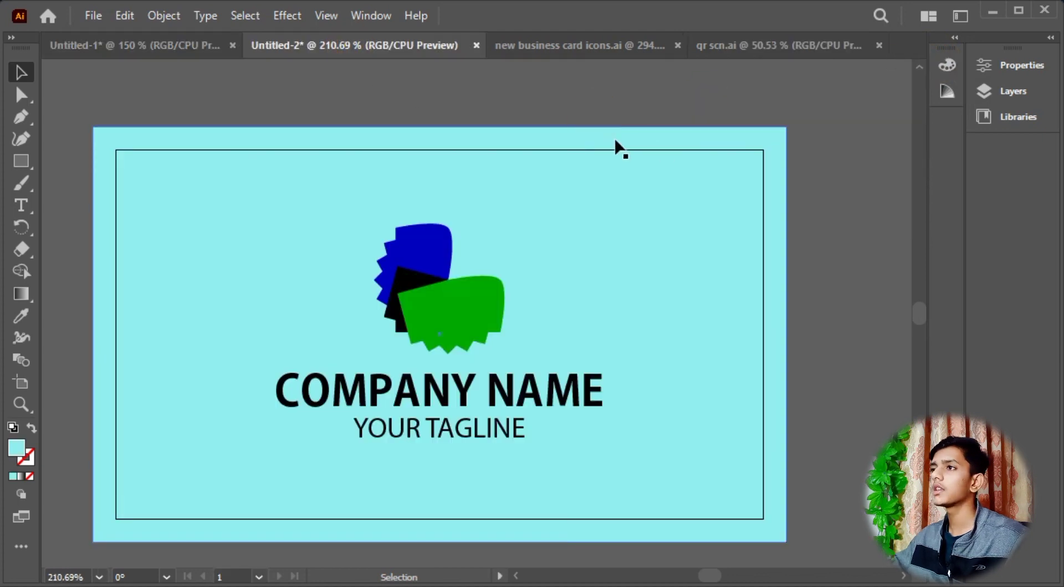